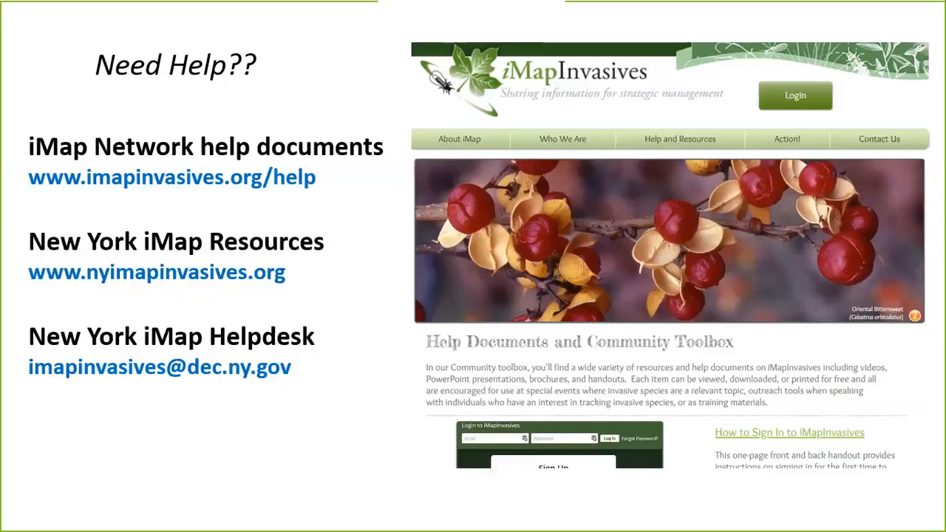
End the PowerPoint slide show and switch to the NY iMapInvasives website in Firefox
key(Escape)
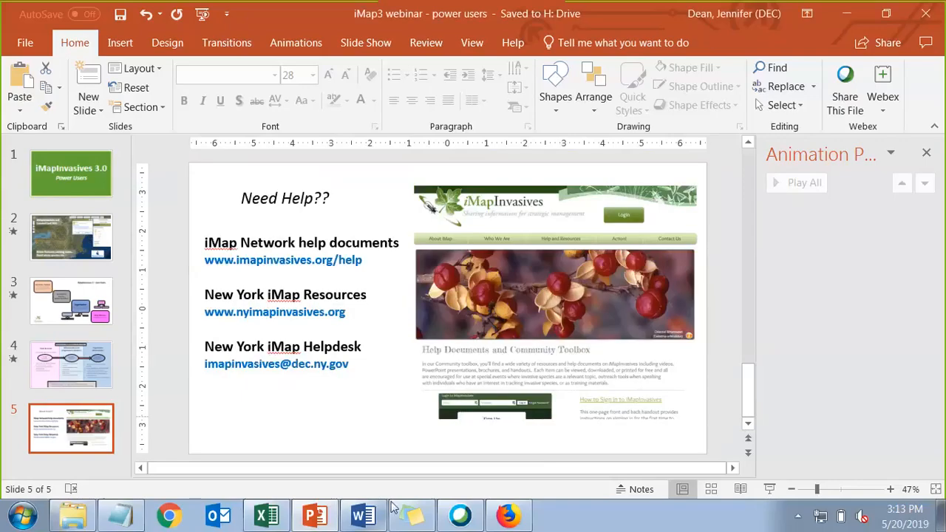
click(521, 525)
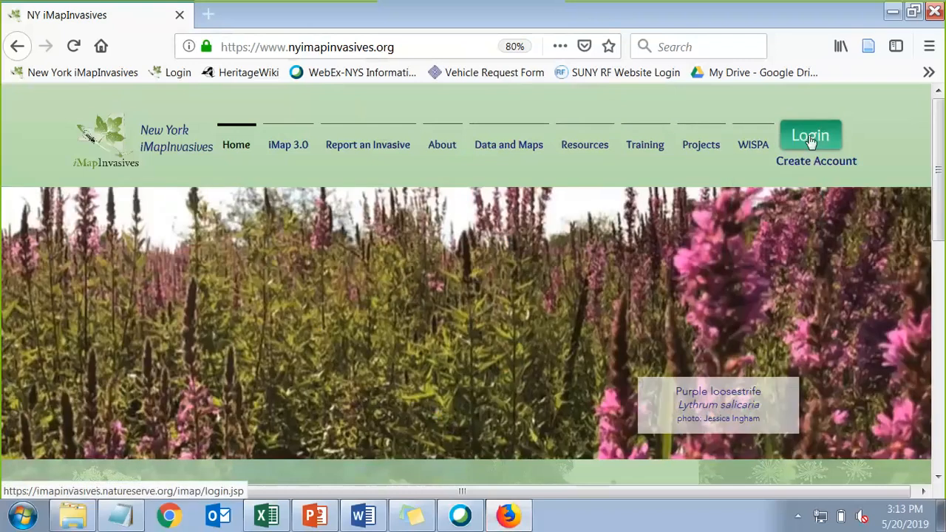
Log in to iMapInvasives using the saved account credentials from the autofill list
click(811, 139)
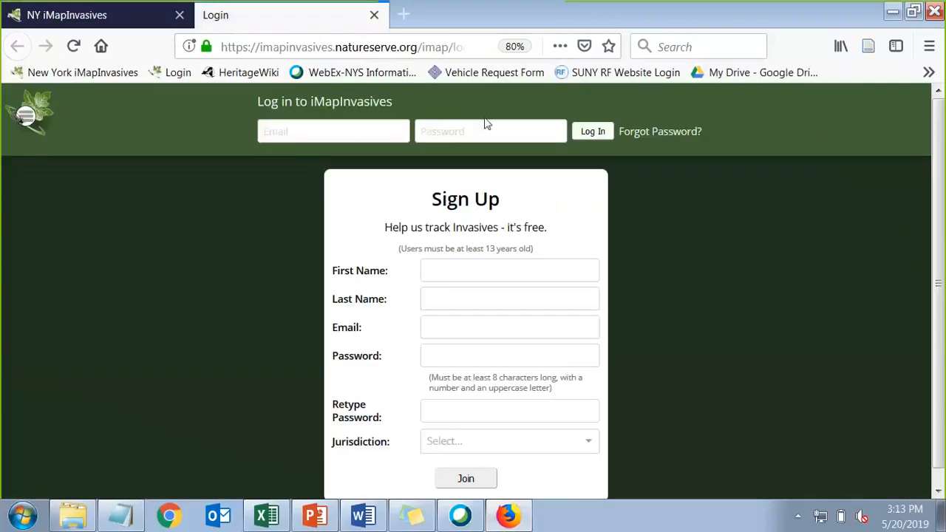
click(350, 133)
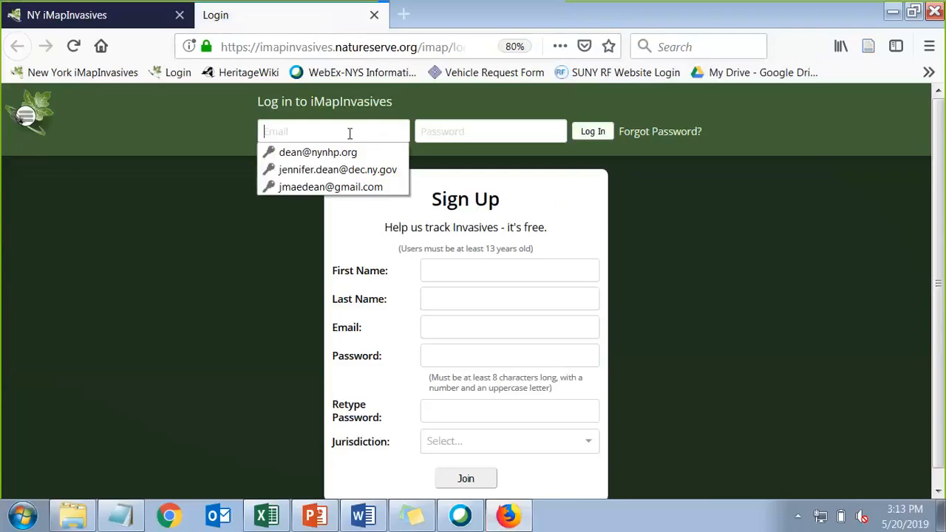
click(338, 170)
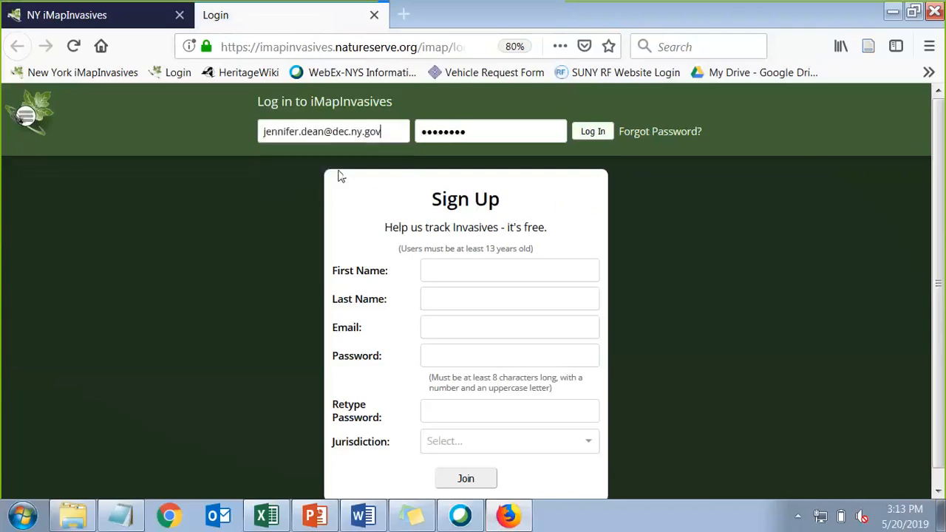
click(593, 132)
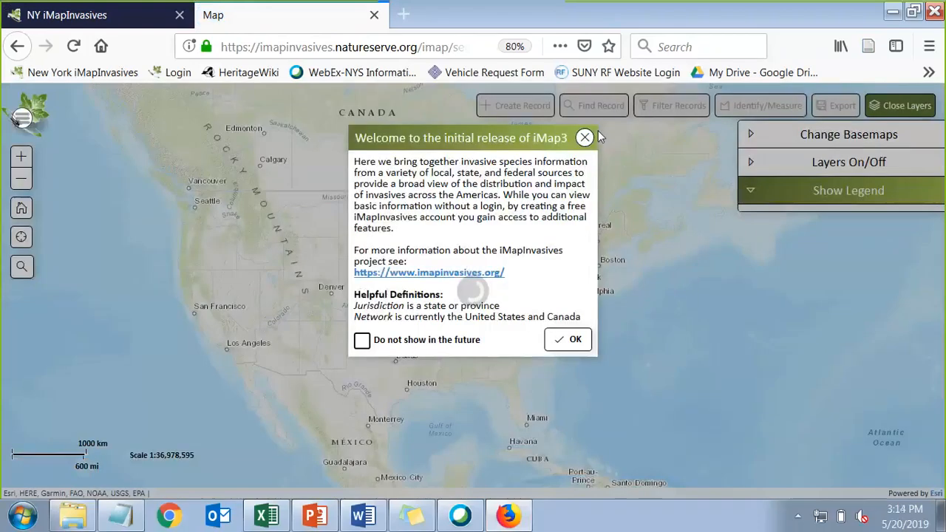
Dismiss the welcome message with 'Do not show in the future', then briefly check Filter Records
click(362, 341)
click(568, 340)
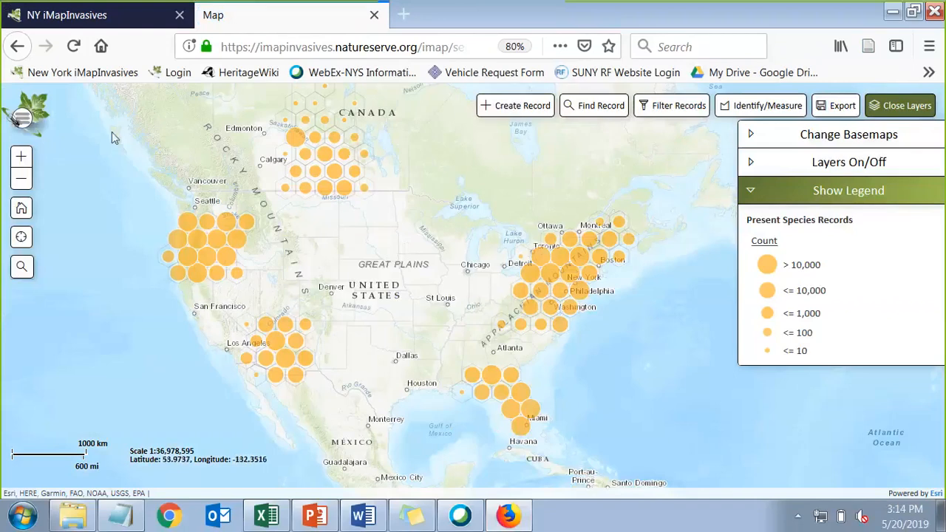
click(688, 111)
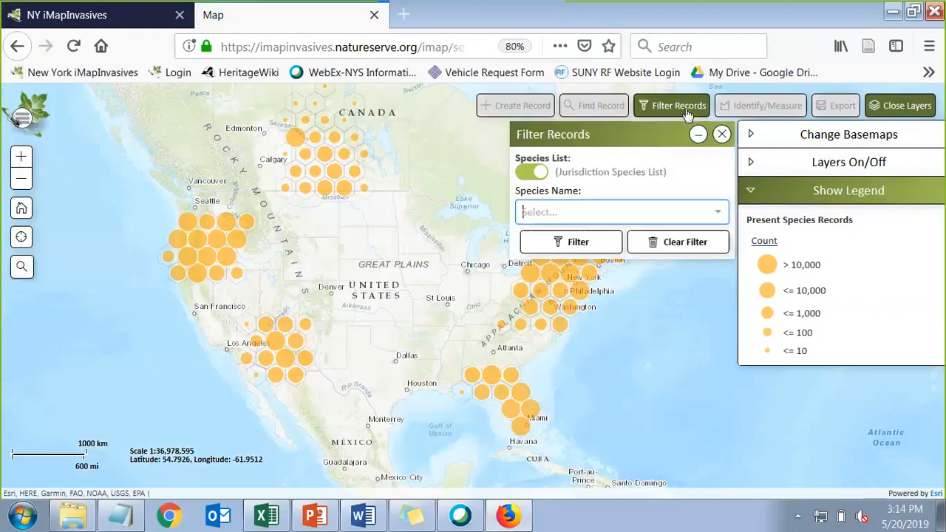
click(722, 134)
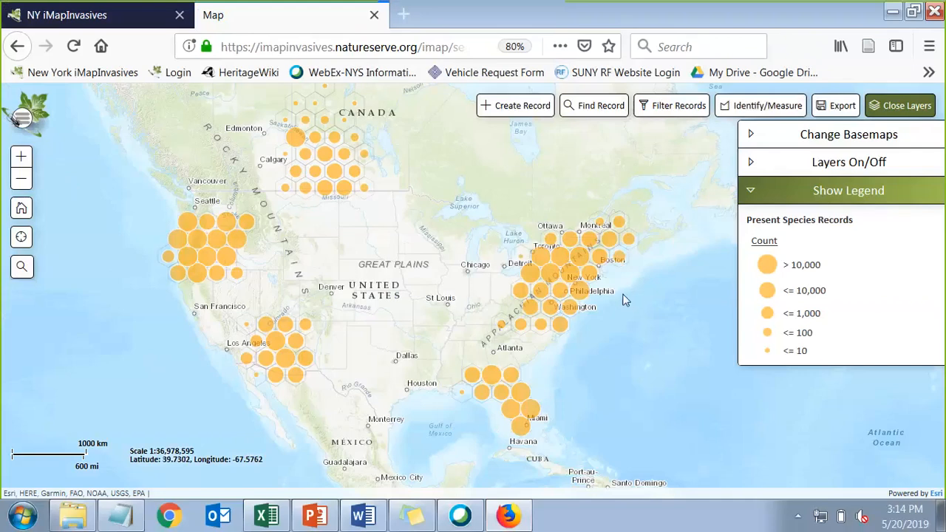
Open Your Account from the logo menu to view the user profile
click(21, 119)
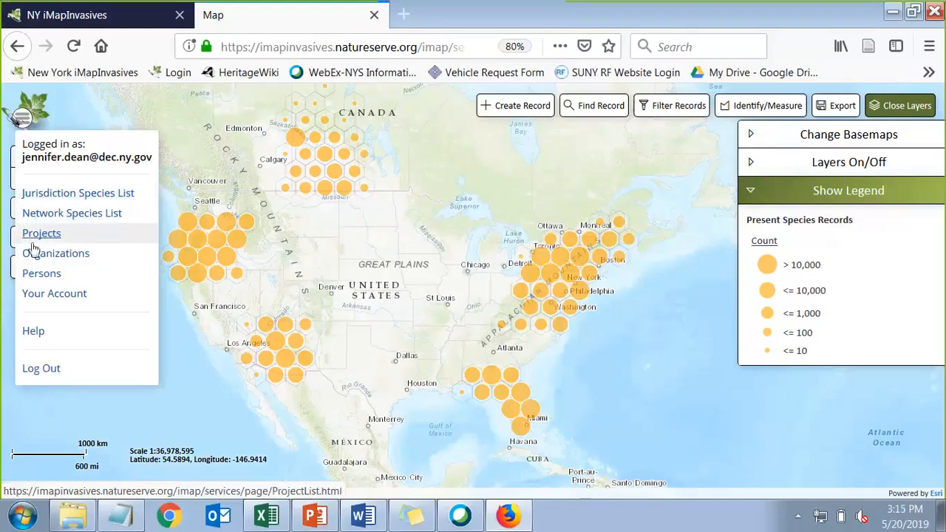
click(36, 300)
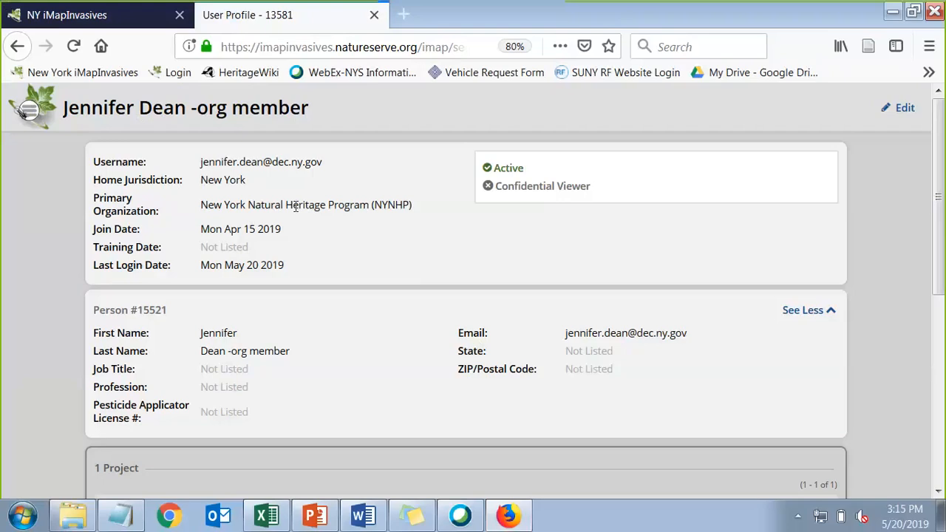
scroll(295, 207, down, 2)
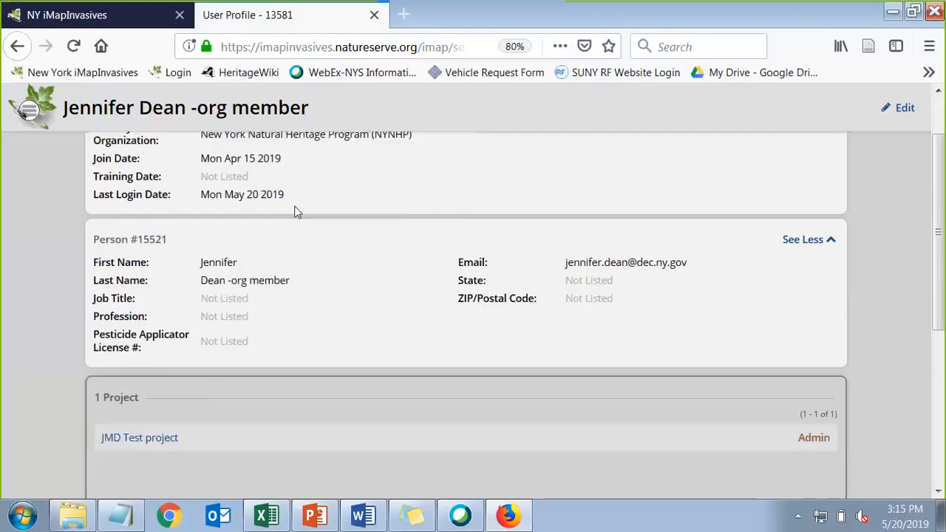
scroll(279, 285, down, 6)
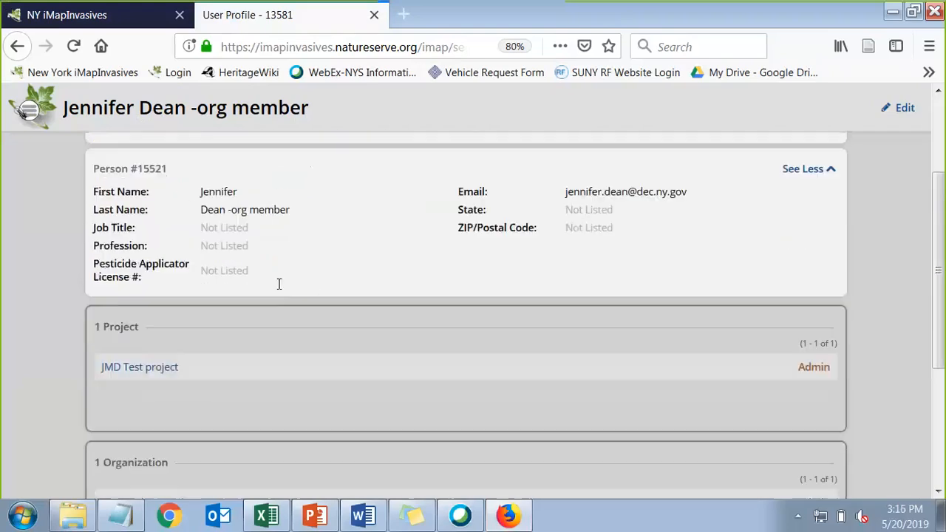
scroll(278, 289, down, 2)
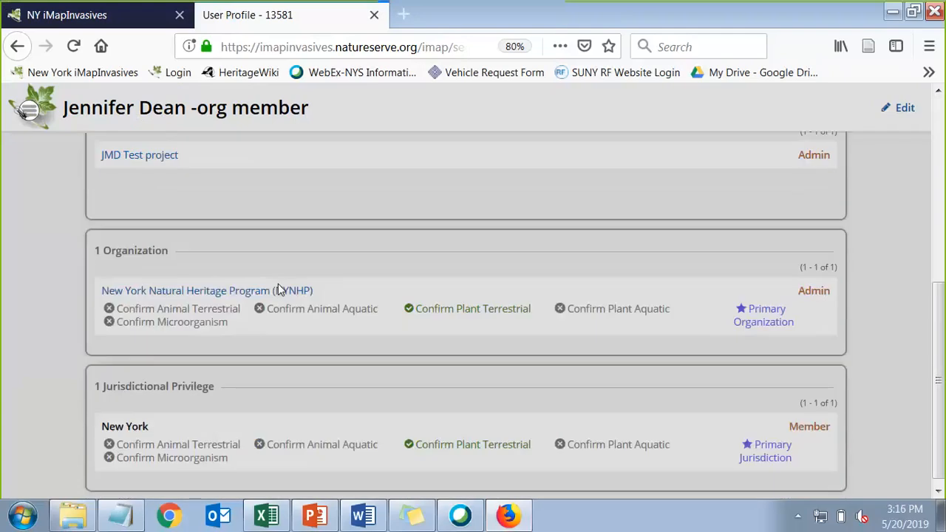
scroll(278, 289, up, 2)
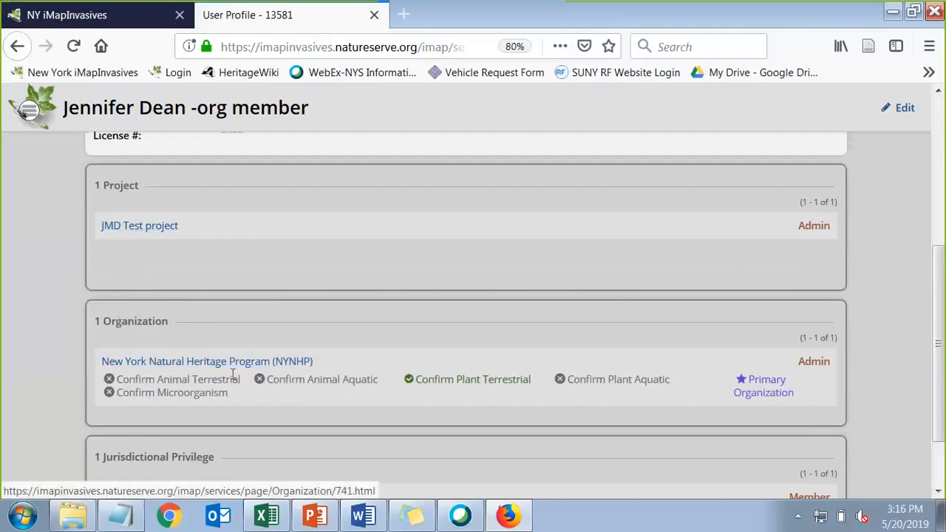
scroll(233, 373, down, 2)
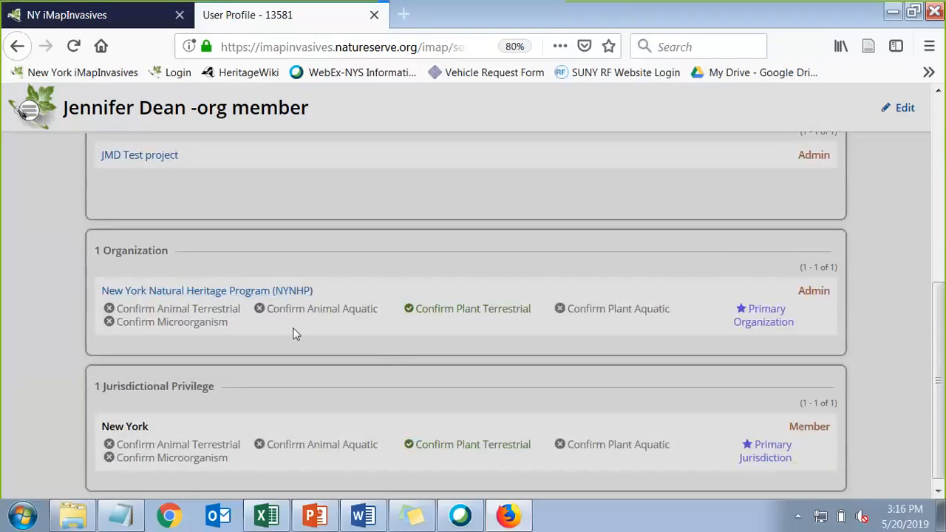
scroll(292, 333, down, 1)
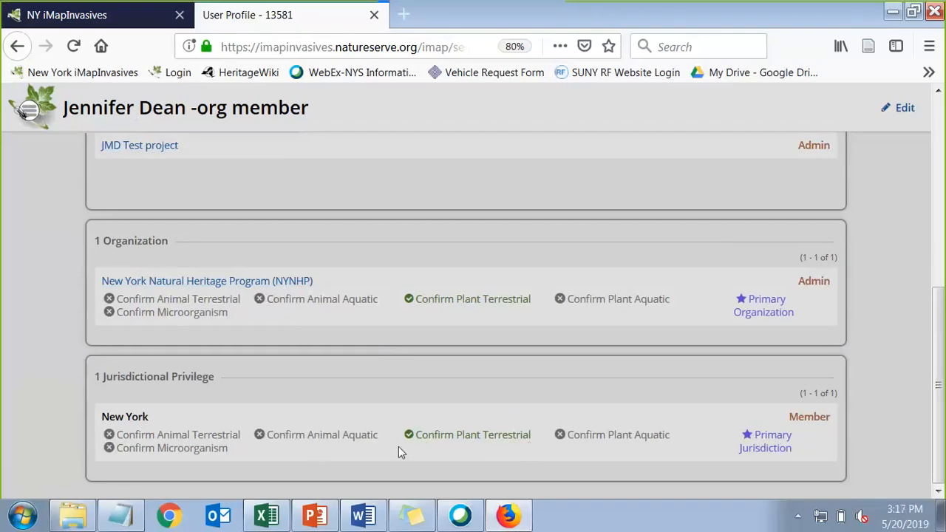
scroll(883, 279, up, 2)
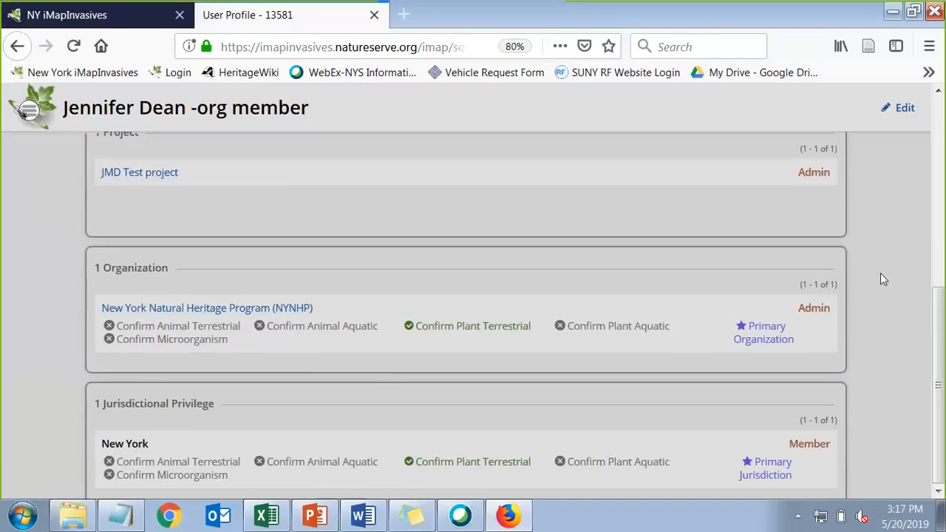
scroll(889, 254, up, 5)
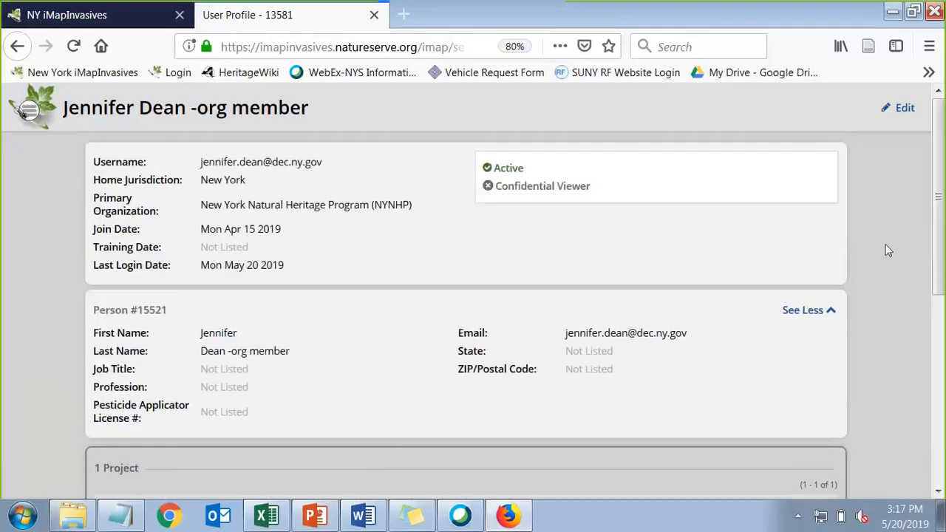
Put the profile into edit mode and review the Primary Organization list without changing it
click(907, 111)
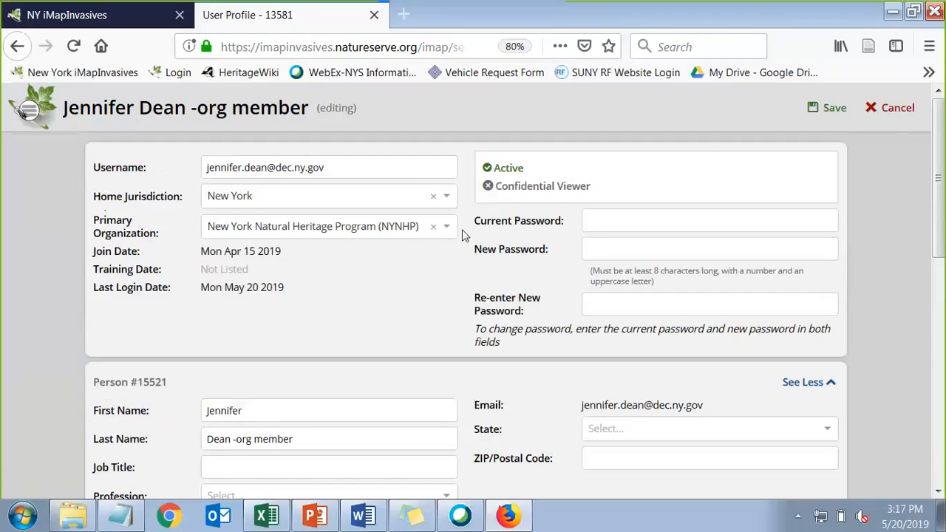
click(302, 237)
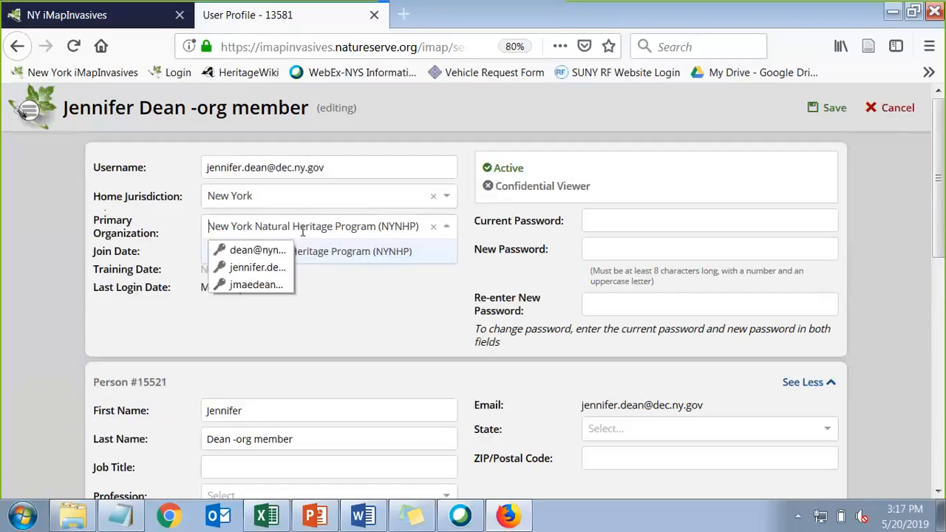
click(333, 306)
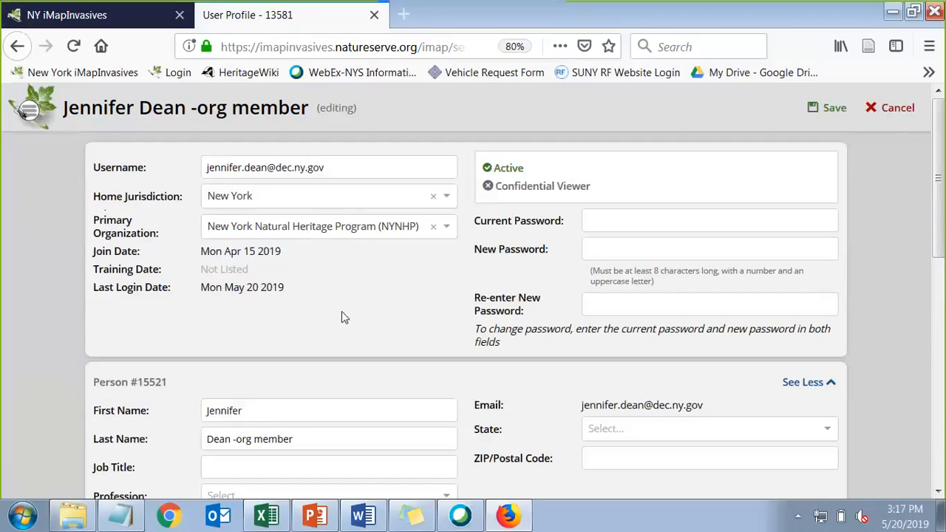
Set the profile's State field to New York by searching 'new yo'
scroll(342, 317, down, 3)
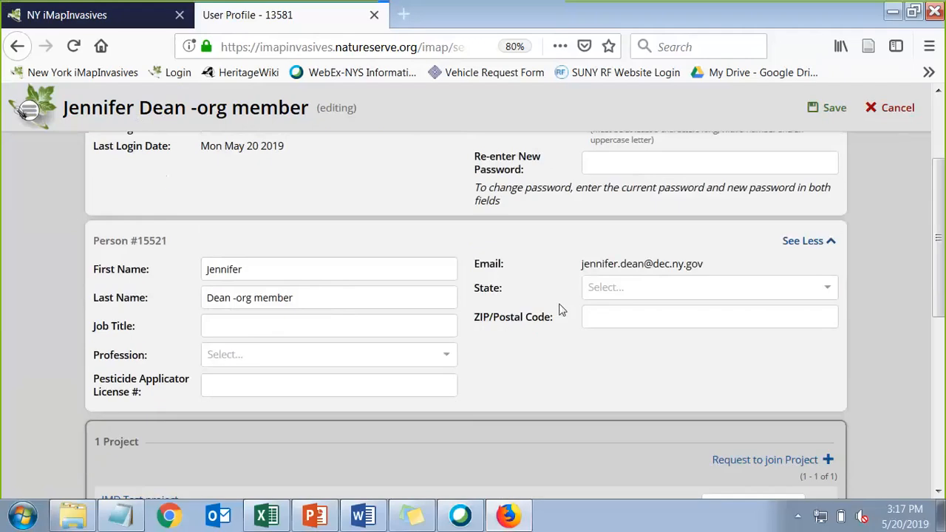
click(619, 286)
text(ne)
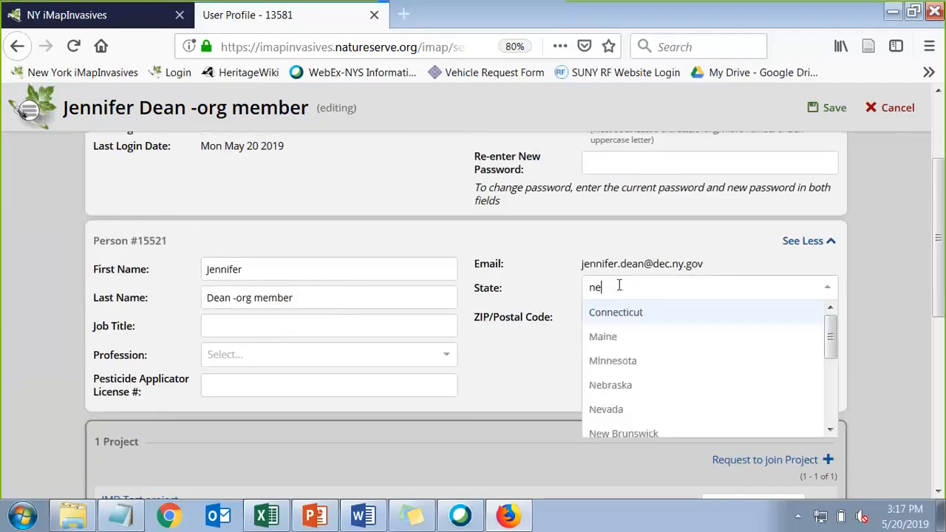
text(w yo)
click(619, 314)
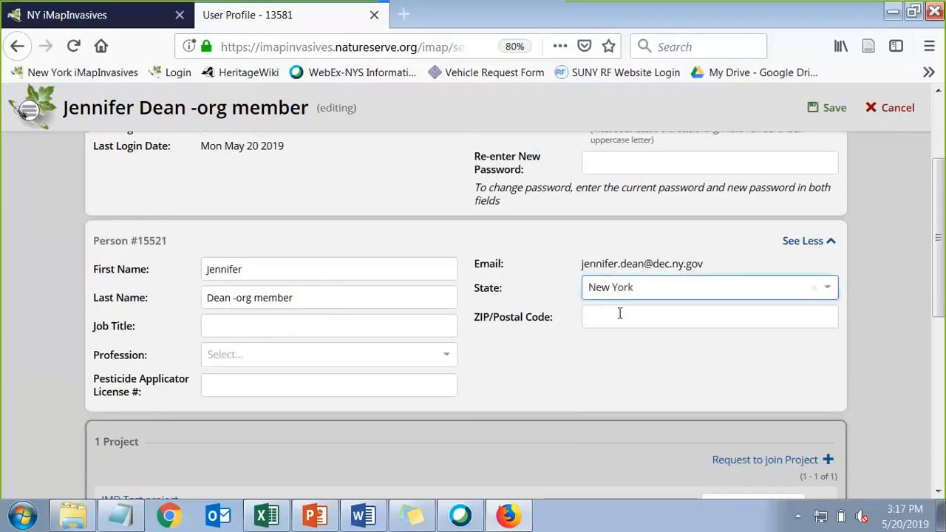
click(520, 366)
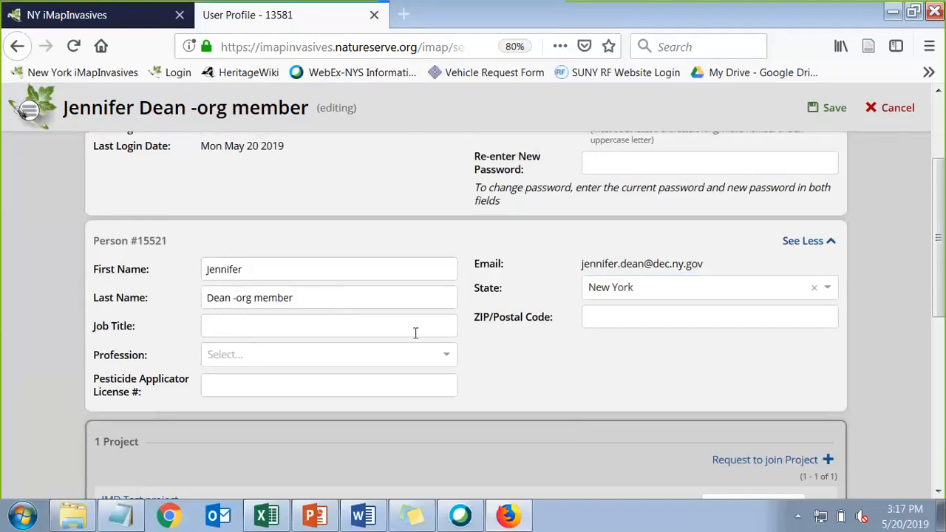
scroll(416, 333, down, 5)
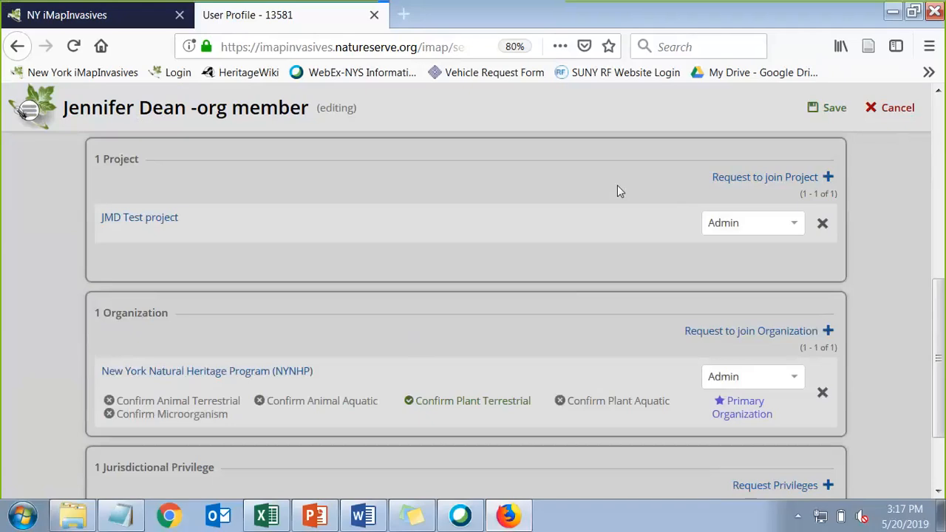
Request to join project Test-1.95 under the New York jurisdiction, found by searching 'test-'
click(751, 178)
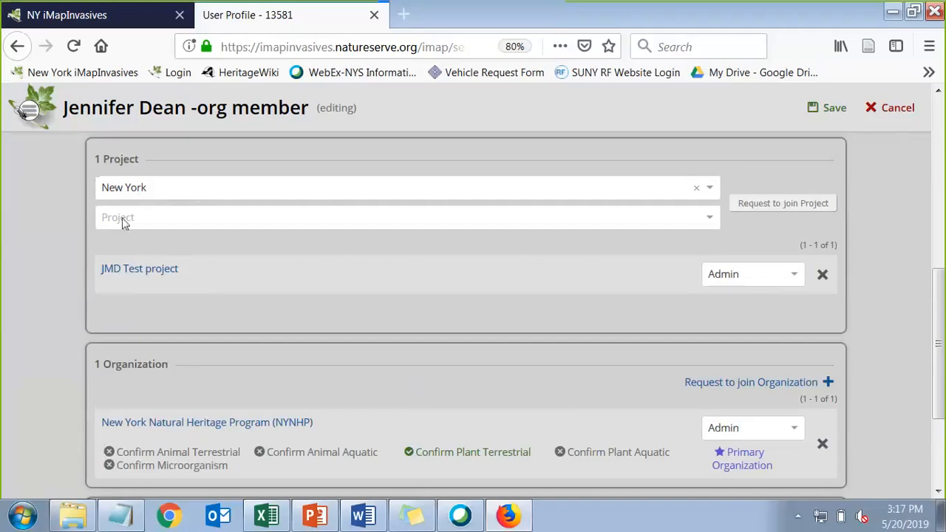
click(161, 180)
click(155, 185)
click(130, 219)
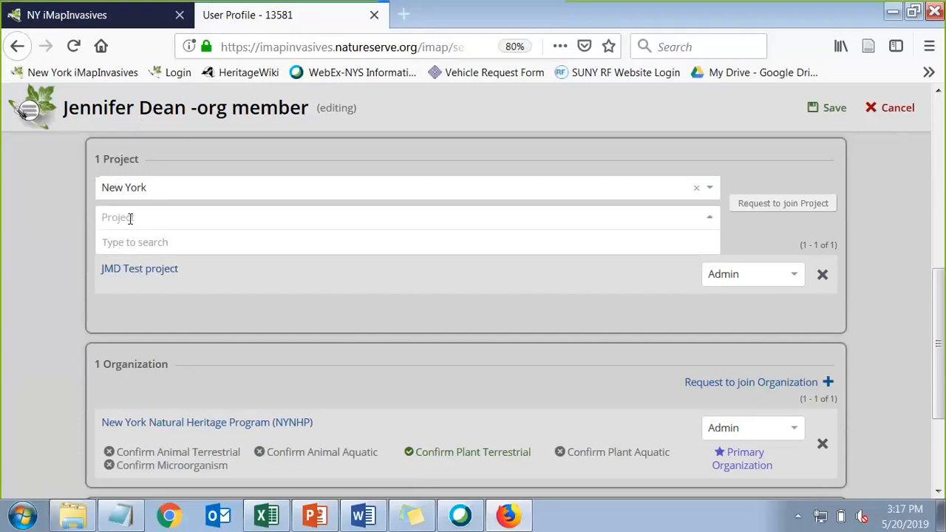
text(test)
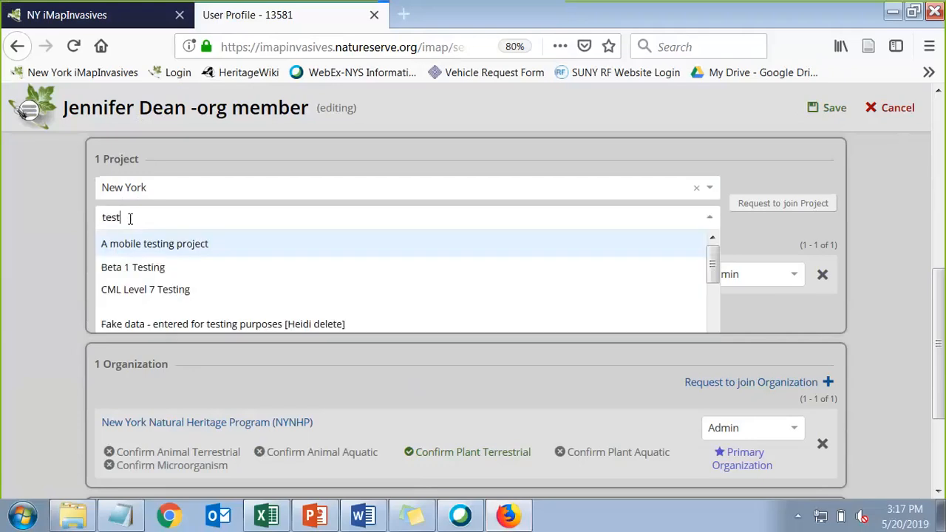
text(-)
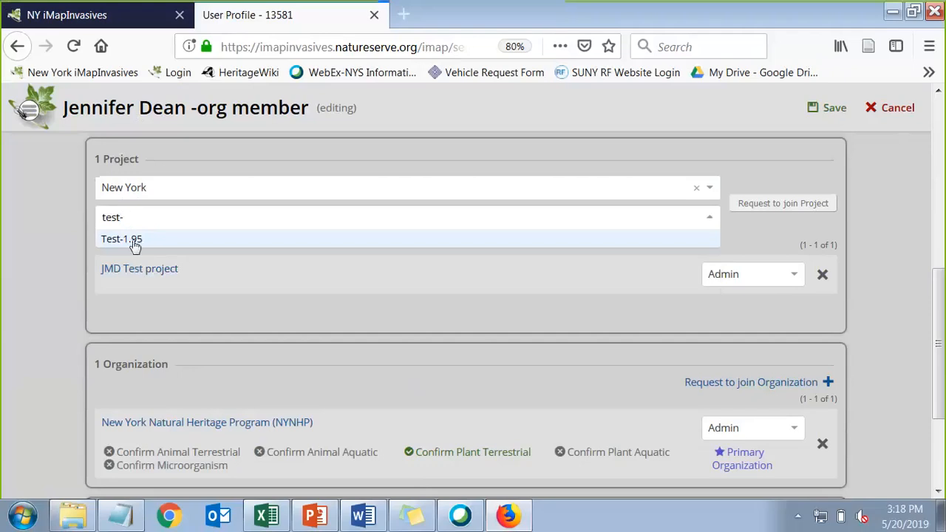
click(133, 242)
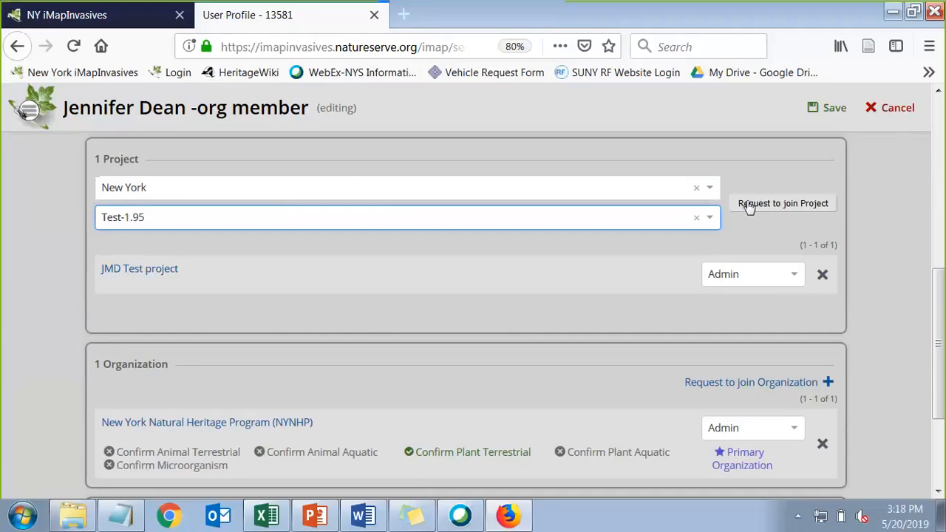
click(777, 204)
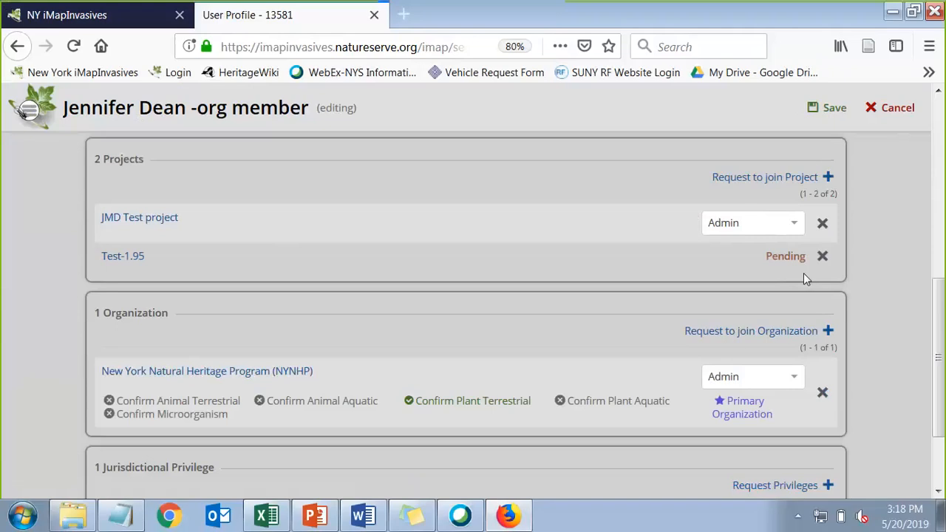
Start an organization join request, pick Cornell Cooperative Extension via 'cce', then clear it
click(734, 332)
click(314, 371)
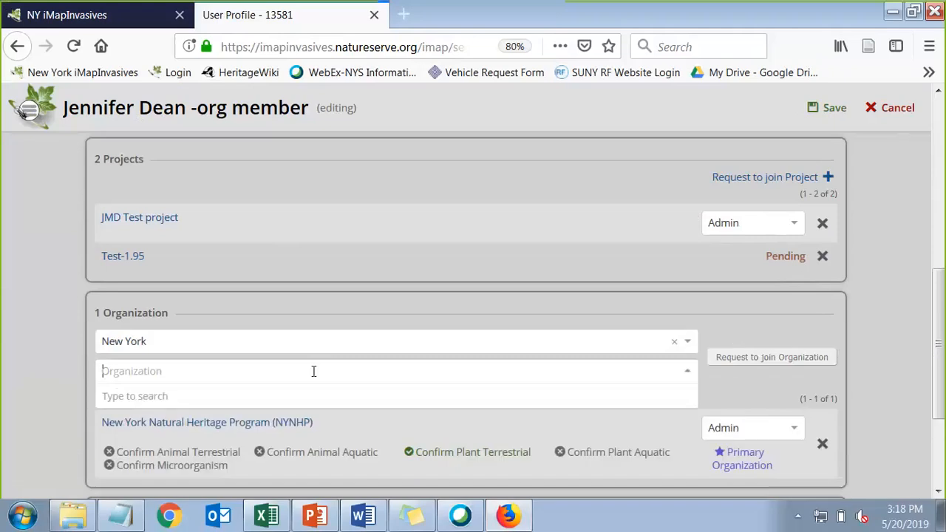
text(cce)
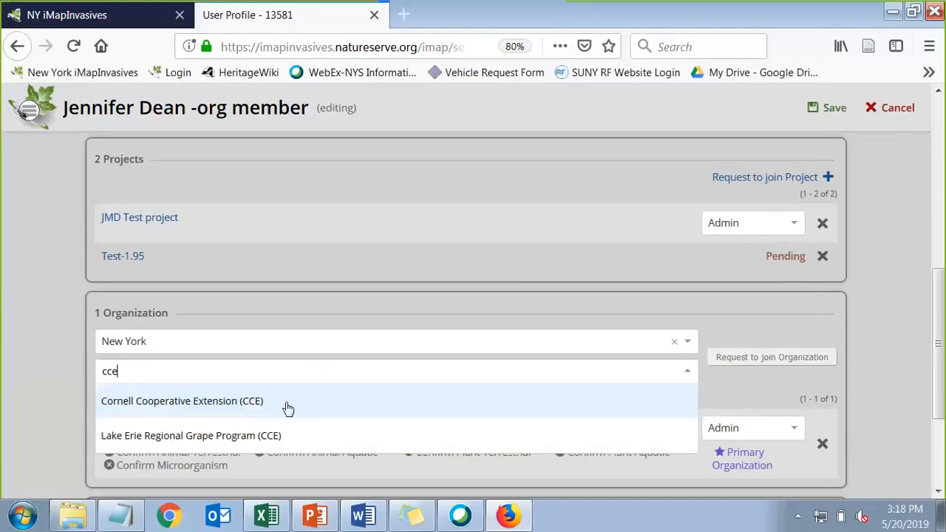
click(212, 401)
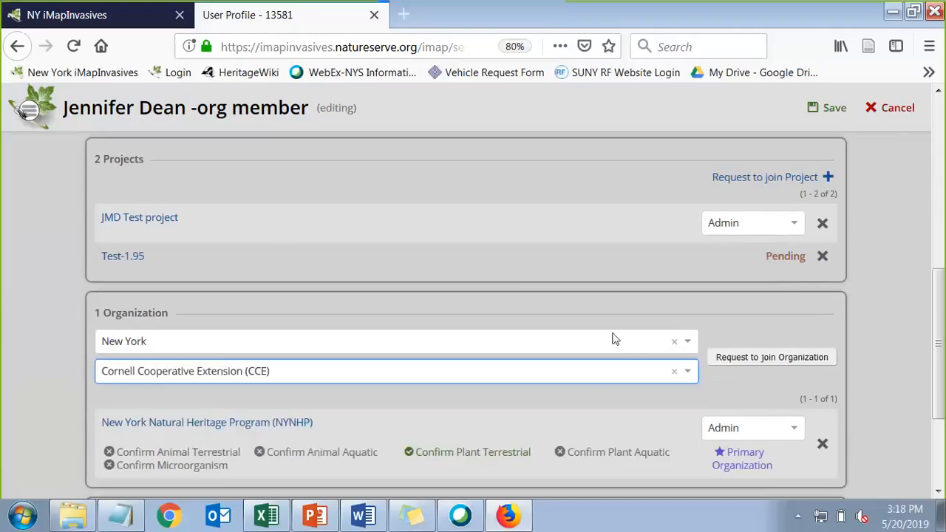
click(674, 373)
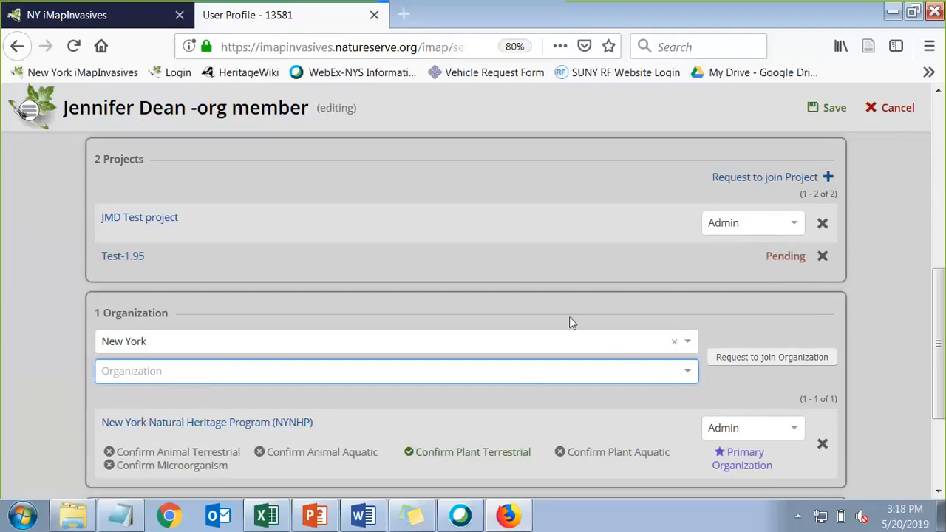
Save the profile edits, returning it to read-only view
scroll(570, 323, down, 2)
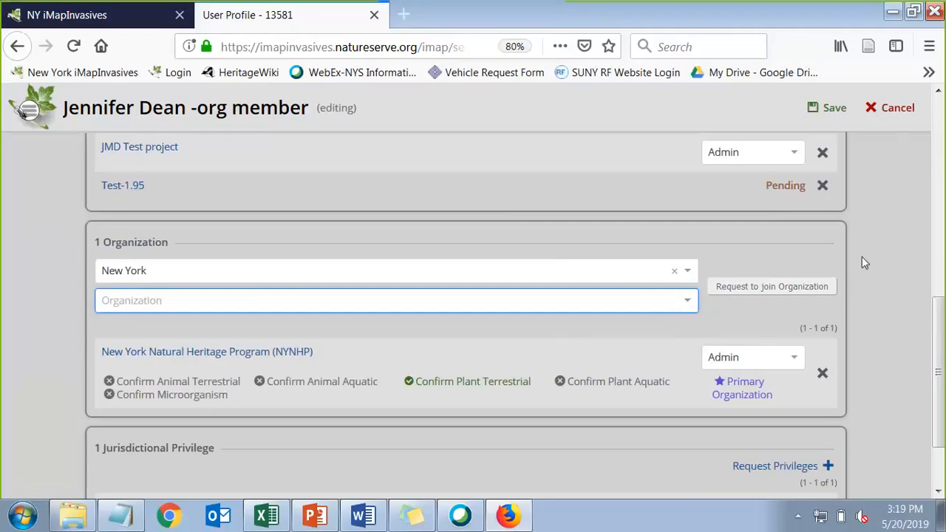
scroll(862, 256, up, 5)
scroll(862, 256, down, 2)
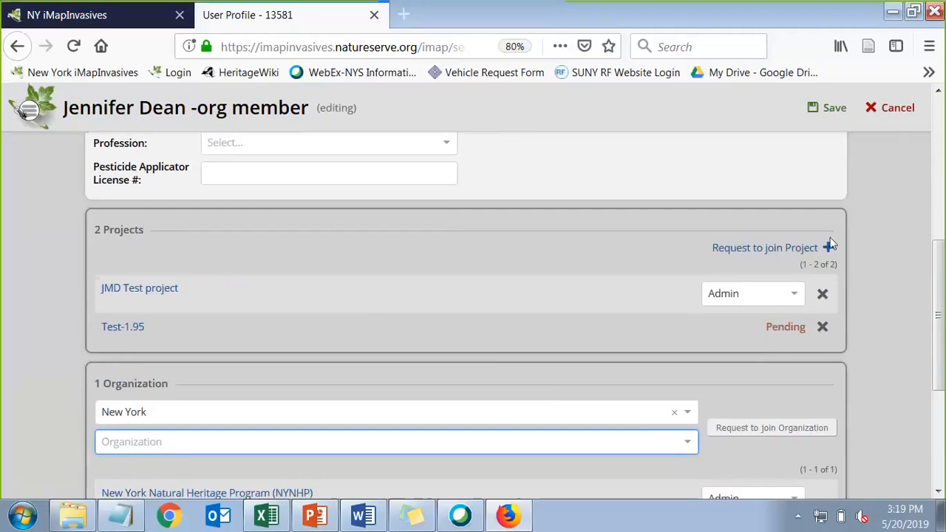
scroll(831, 246, up, 3)
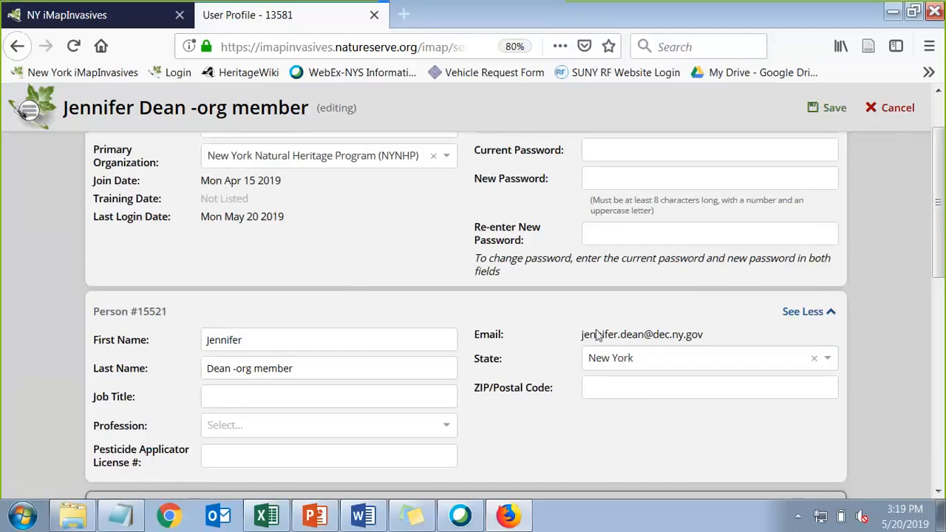
click(833, 109)
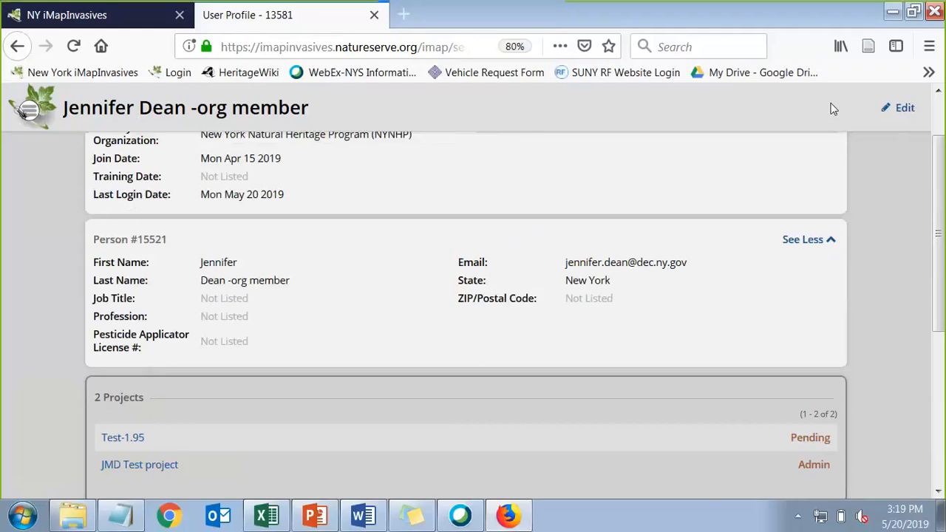
Go to the Projects browse page from the site navigation menu
scroll(590, 250, up, 2)
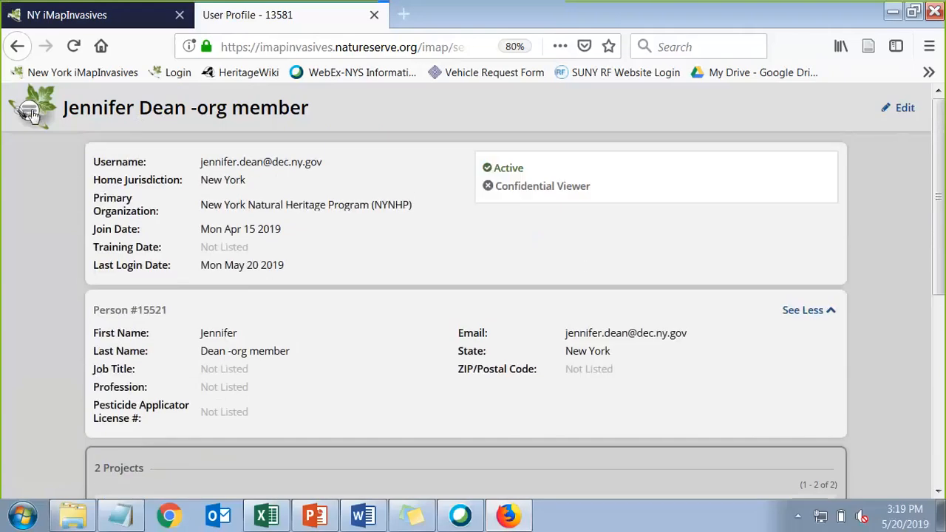
click(30, 111)
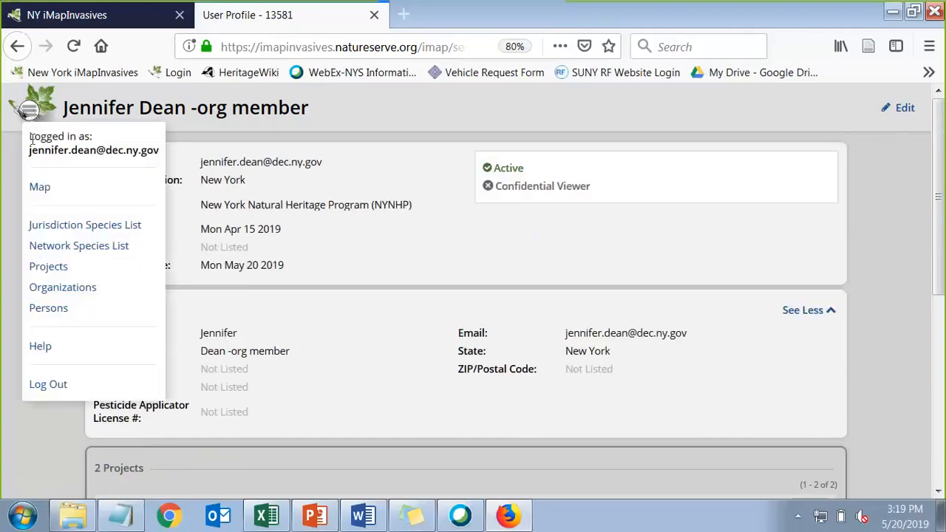
click(50, 271)
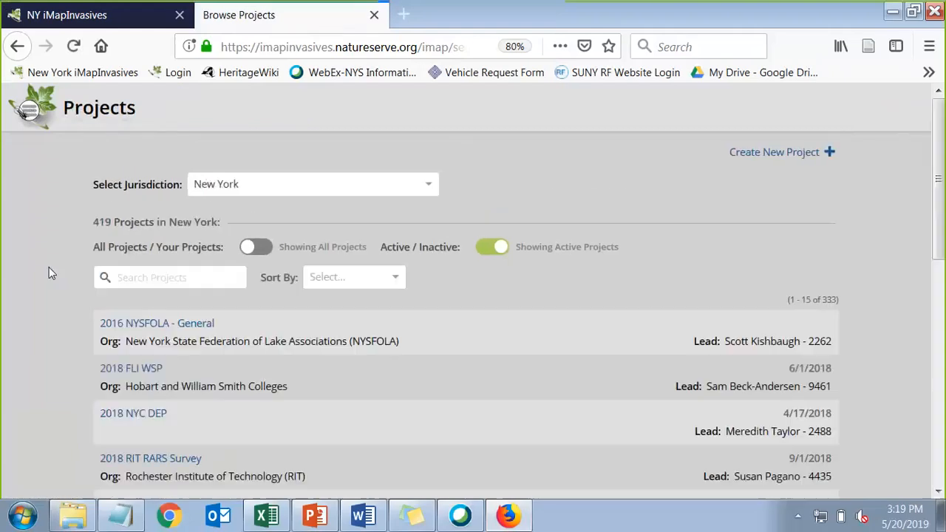
drag(91, 225, 112, 226)
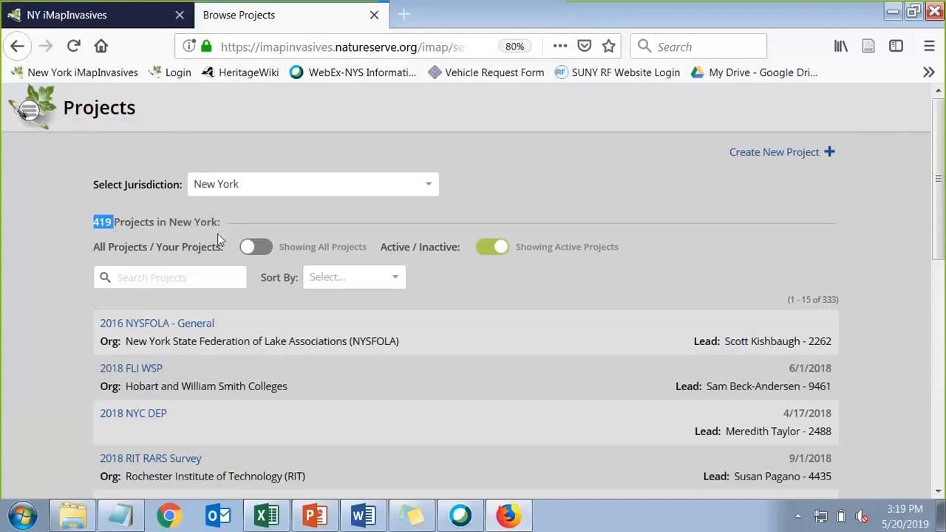
click(141, 241)
click(134, 276)
text(cce)
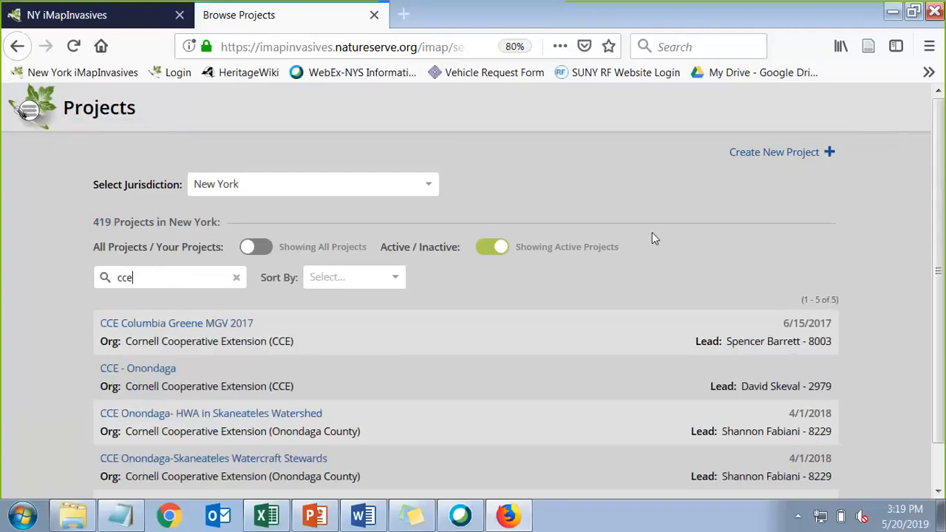
scroll(657, 232, down, 1)
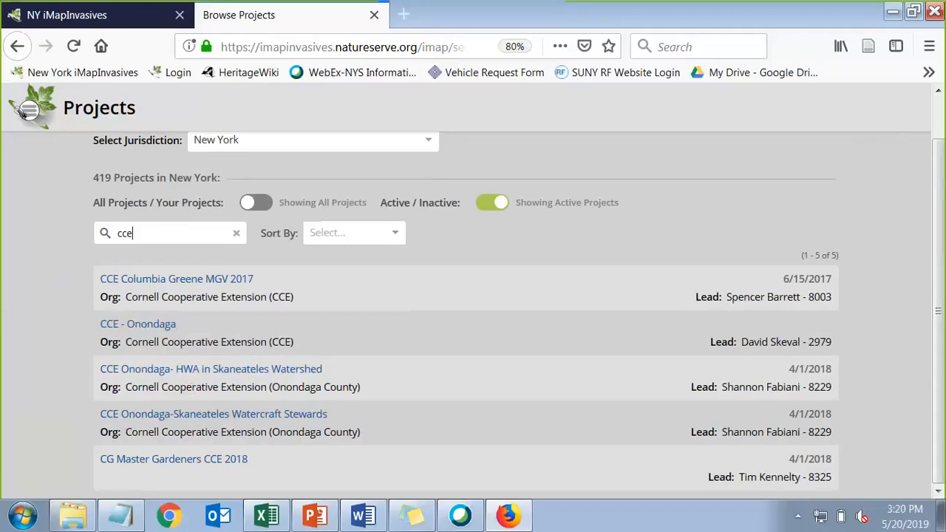
click(236, 235)
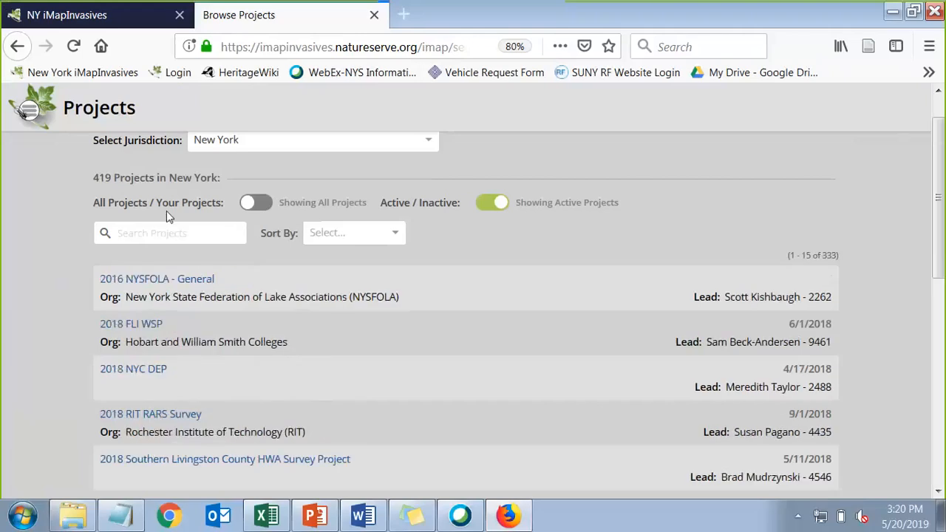
drag(95, 201, 255, 211)
Filter to Your Projects, view Test-1.95's details, then return and reapply the filter
click(263, 207)
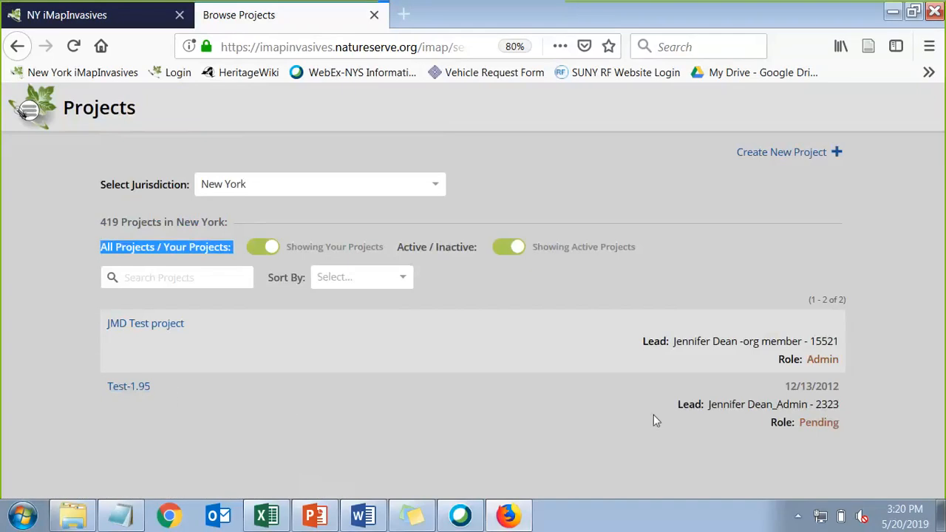
click(124, 389)
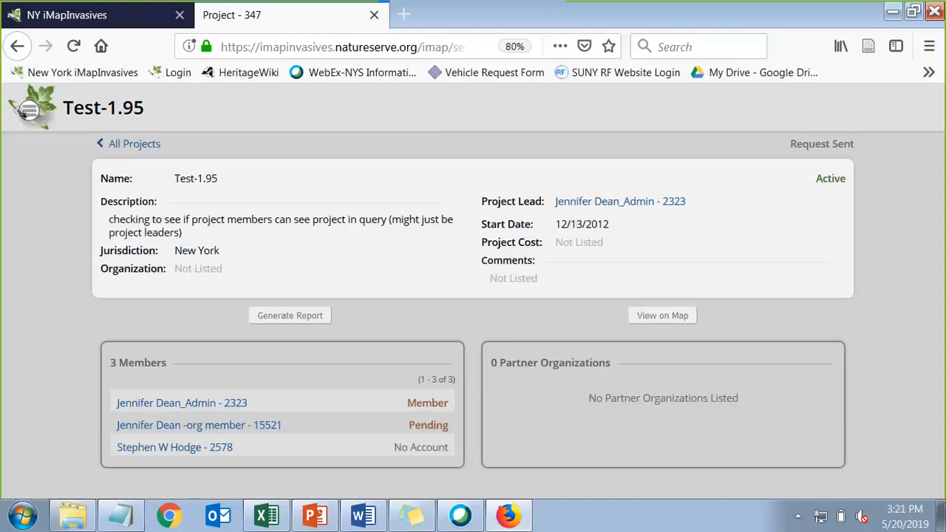
click(135, 145)
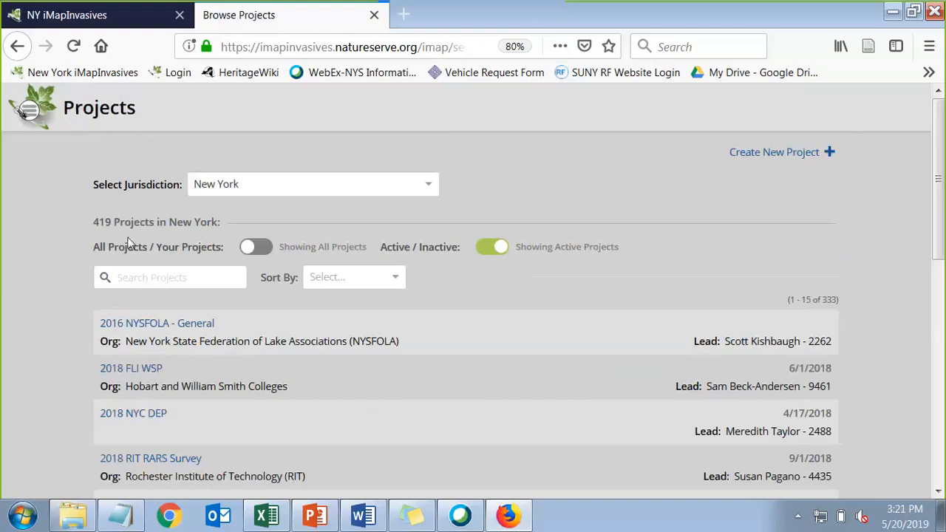
click(263, 250)
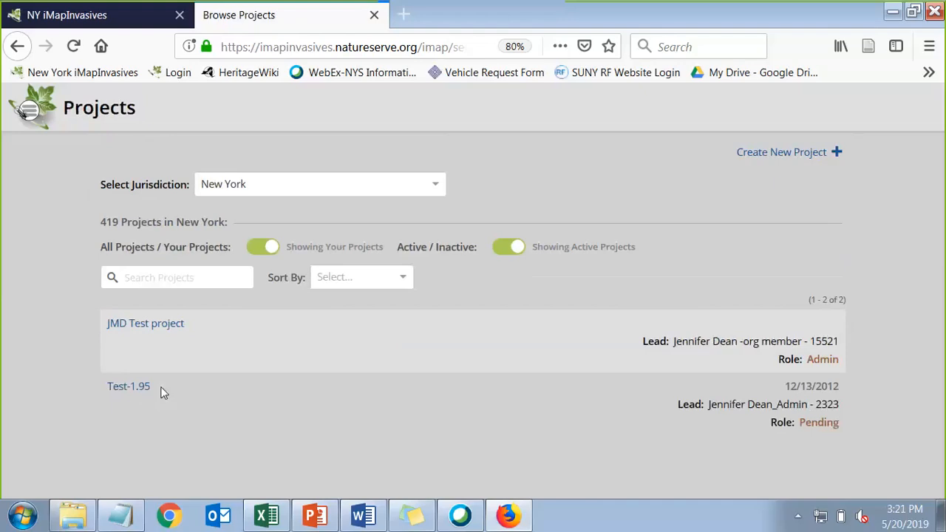
Open the JMD Test project details, scroll through them, and toggle full screen with F11
click(164, 327)
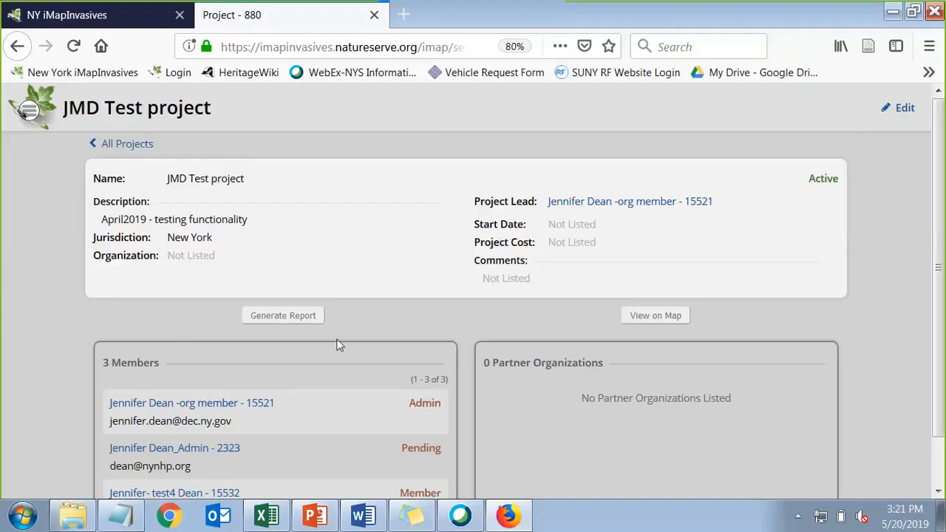
scroll(338, 344, down, 1)
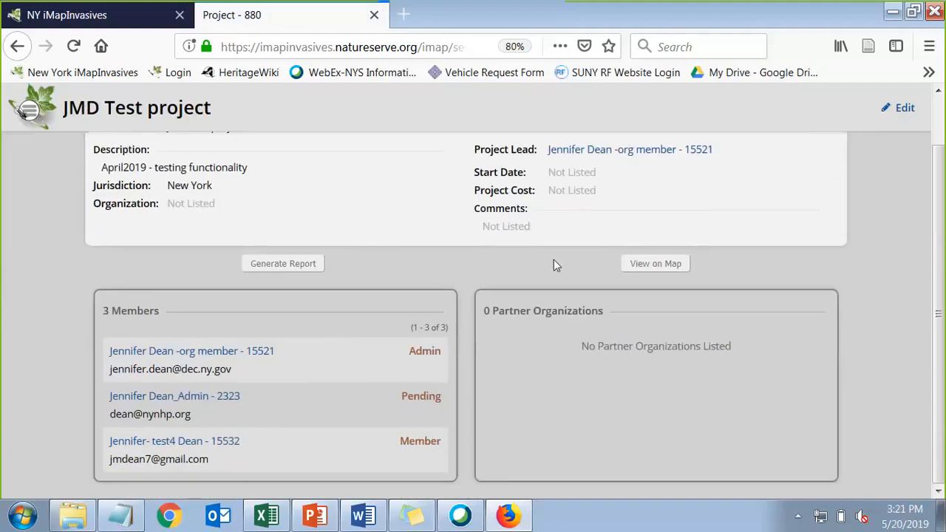
scroll(296, 211, up, 1)
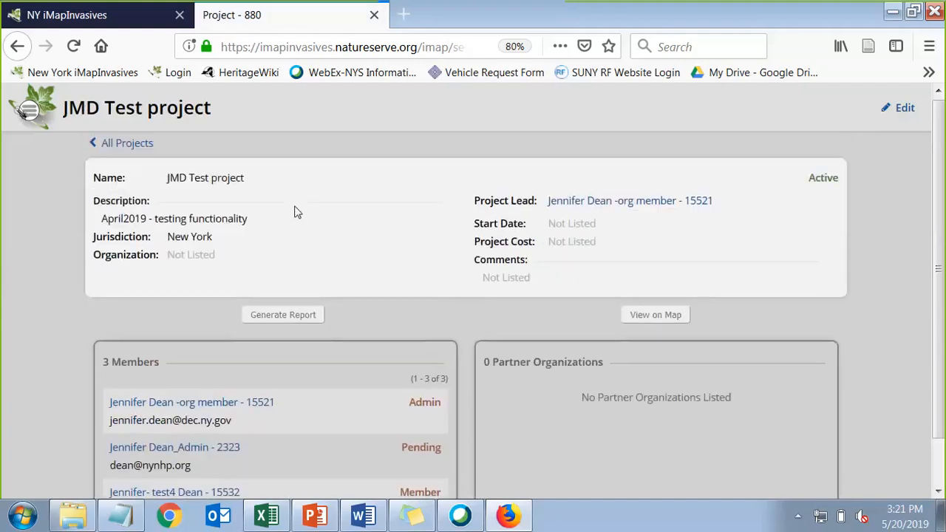
key(F11)
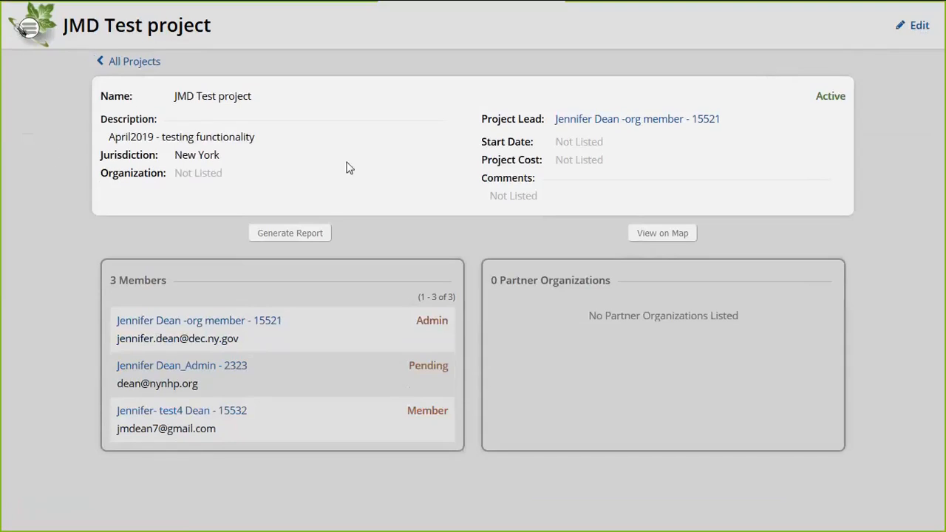
key(F11)
Open the JMD Test project for editing in a full-screen browser
click(907, 96)
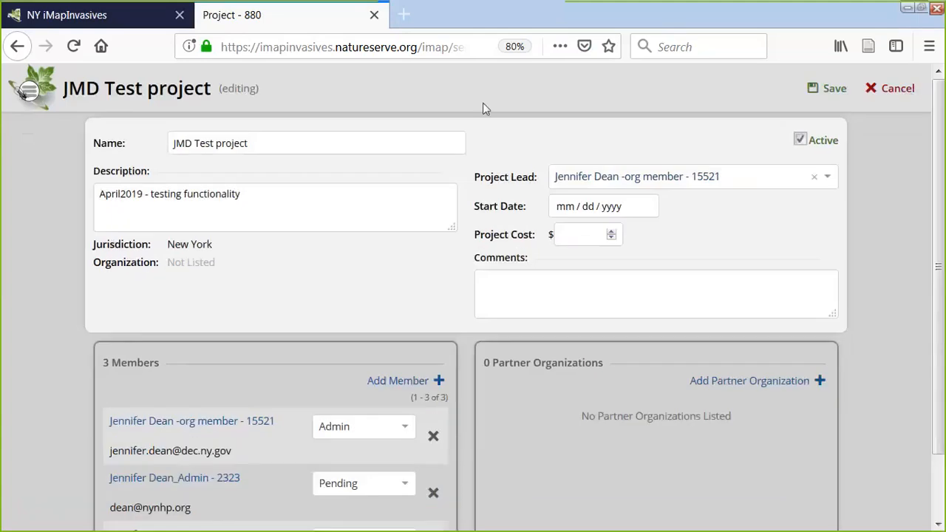
key(F11)
click(272, 82)
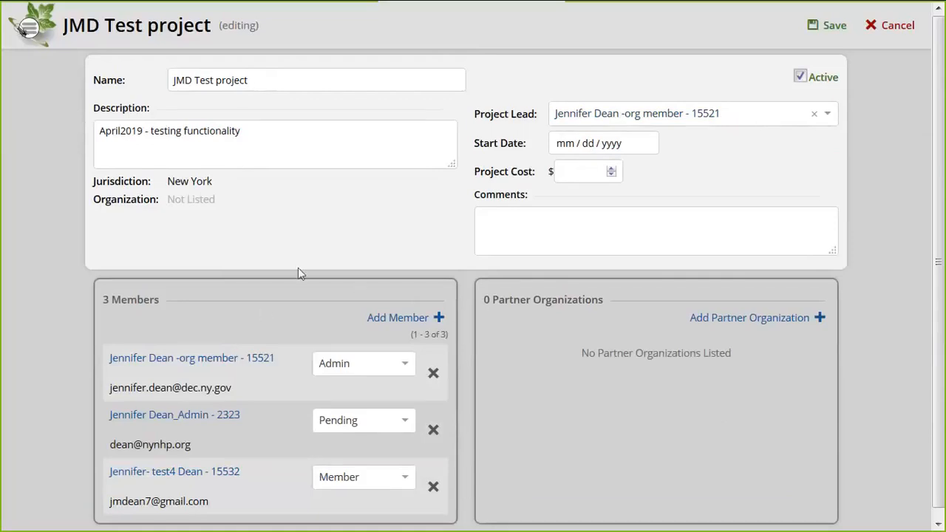
scroll(345, 275, down, 1)
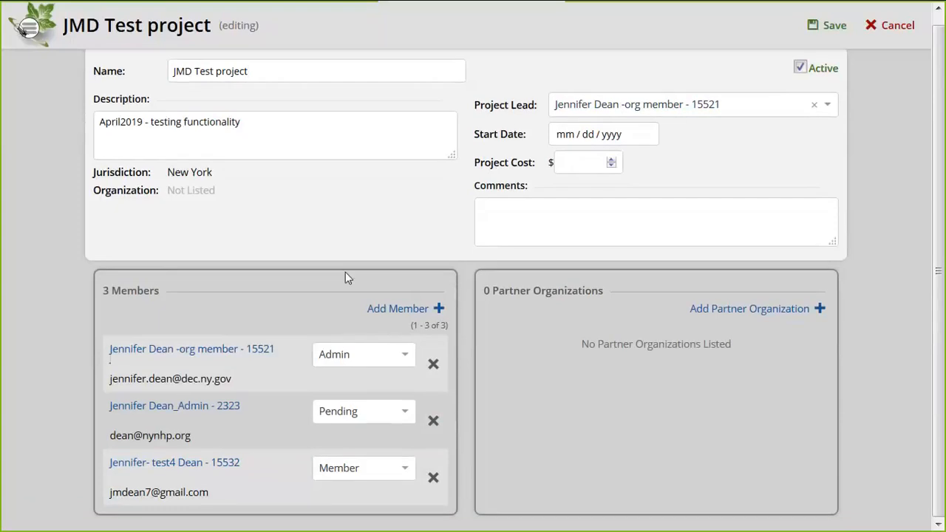
Search for the person and add them as a fourth project member
click(380, 314)
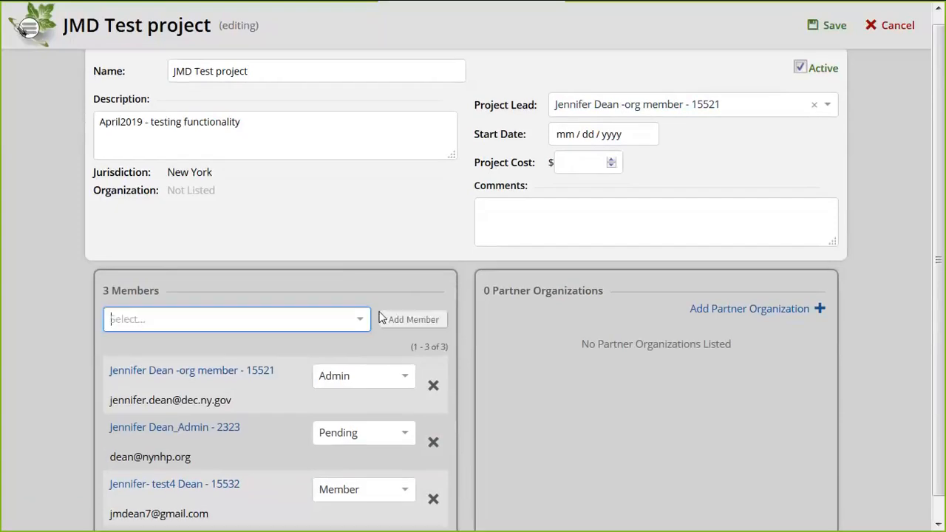
click(218, 319)
text(meg w)
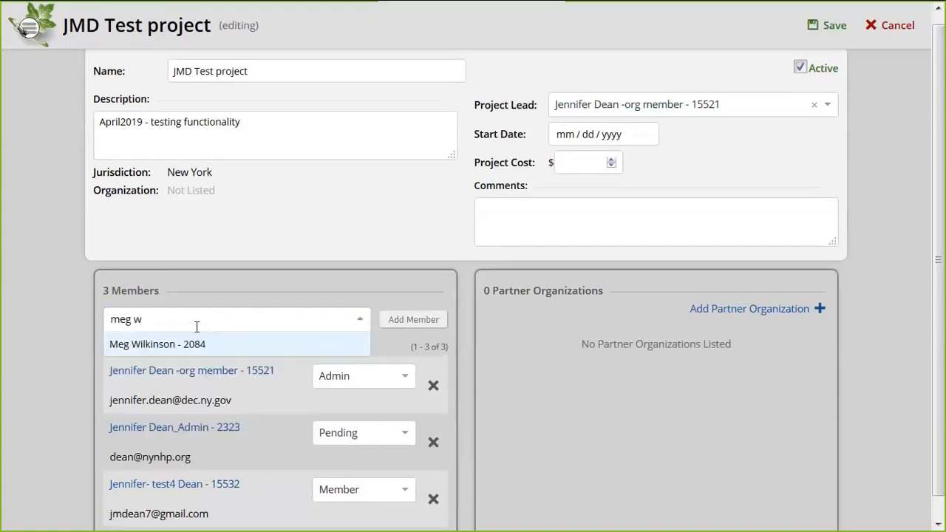
click(156, 345)
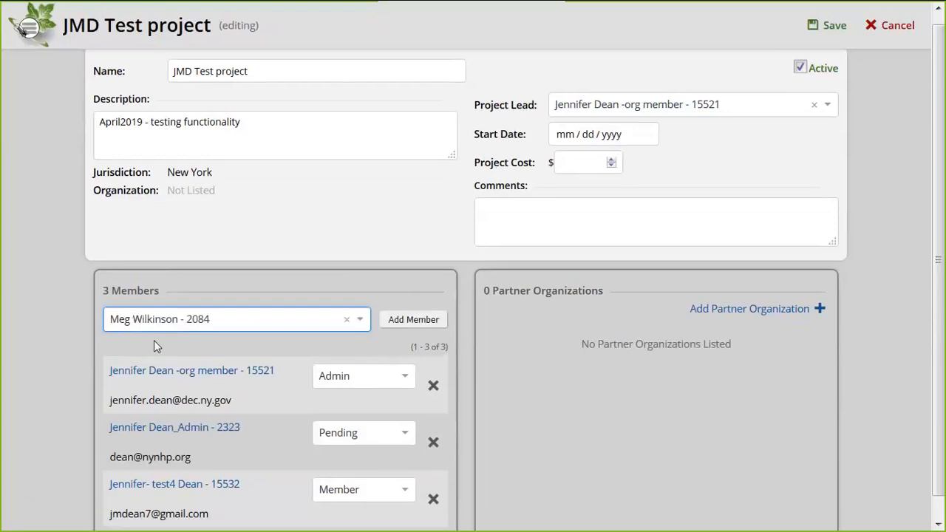
click(412, 320)
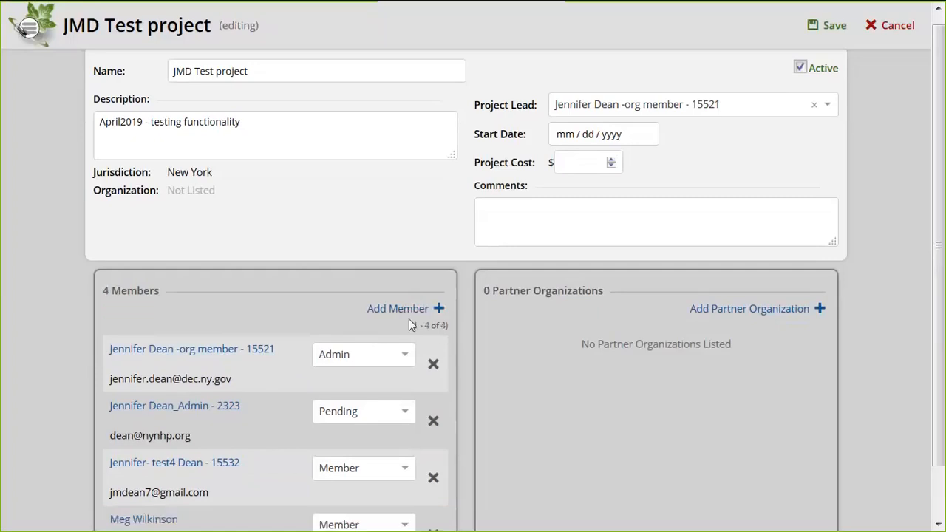
Change the pending member's role to Member
scroll(75, 290, down, 1)
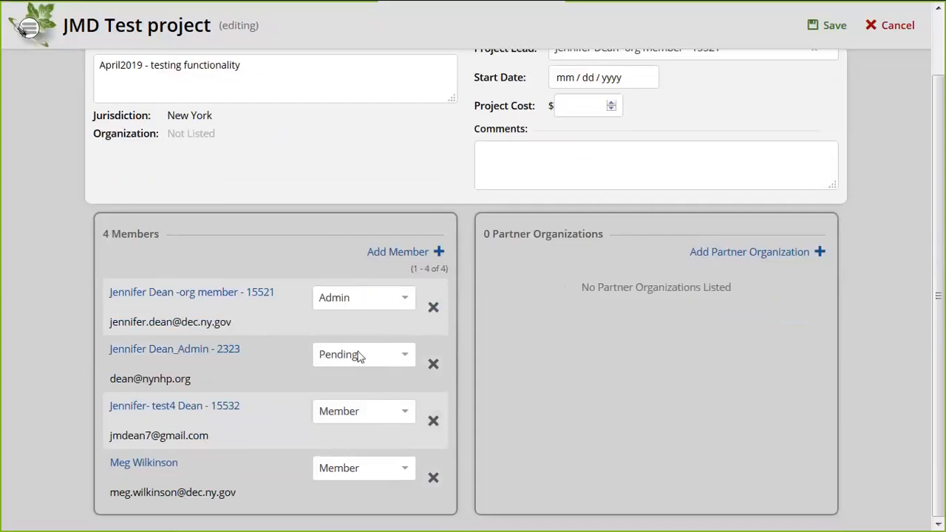
click(407, 361)
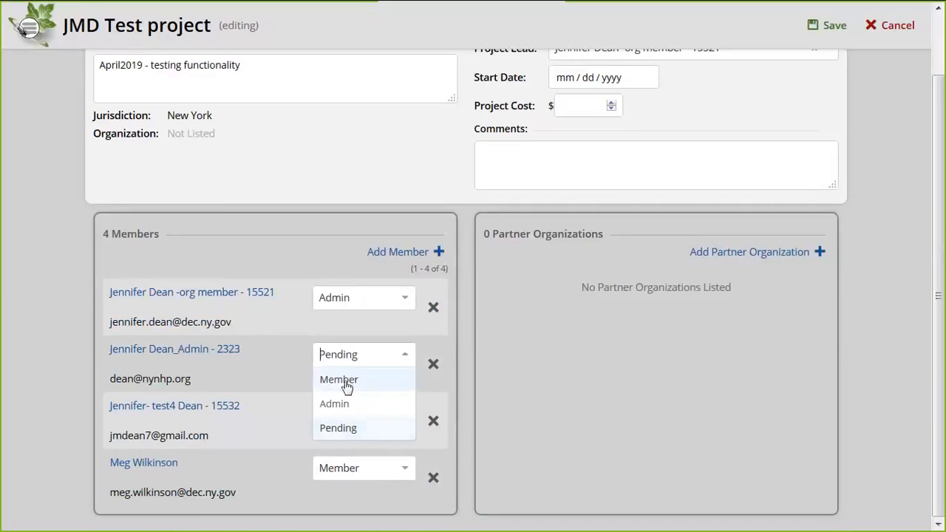
click(405, 358)
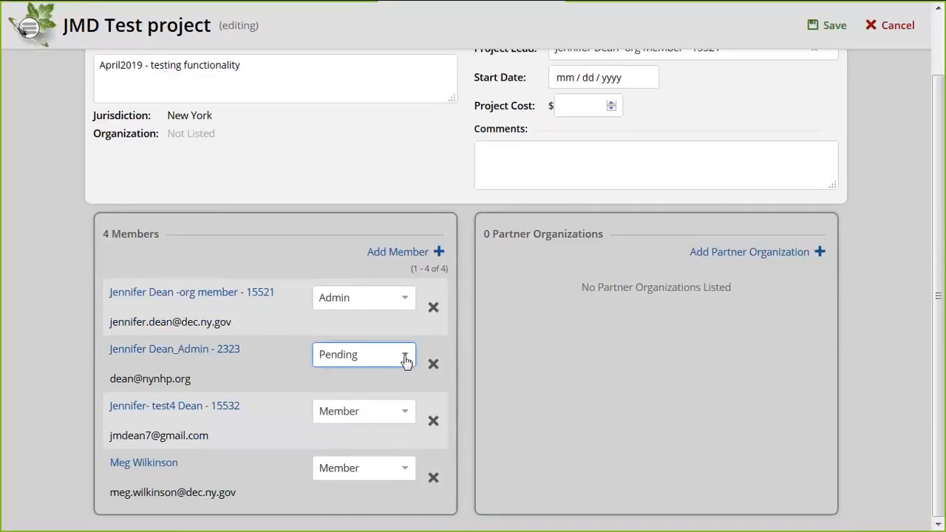
click(407, 360)
click(349, 379)
click(407, 360)
click(407, 361)
Make the newly added person an Admin and remove the test account member
click(407, 473)
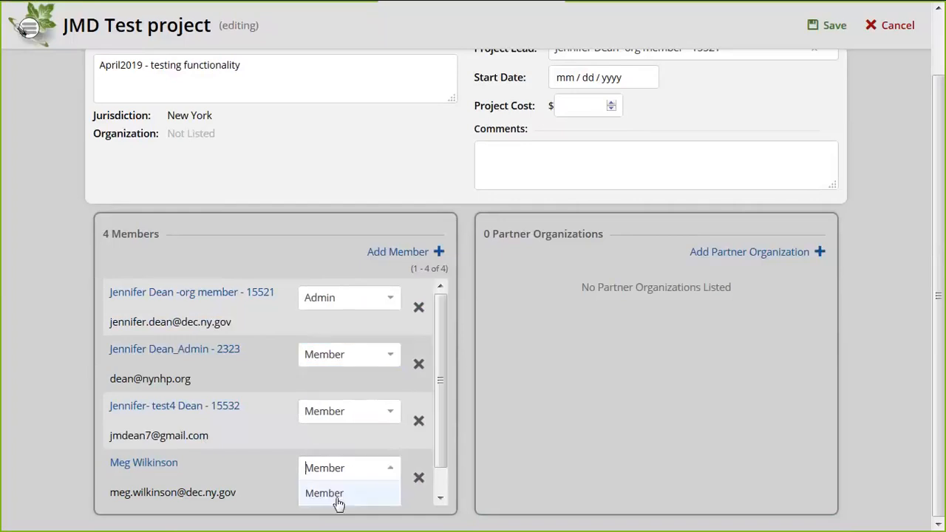
scroll(384, 493, down, 1)
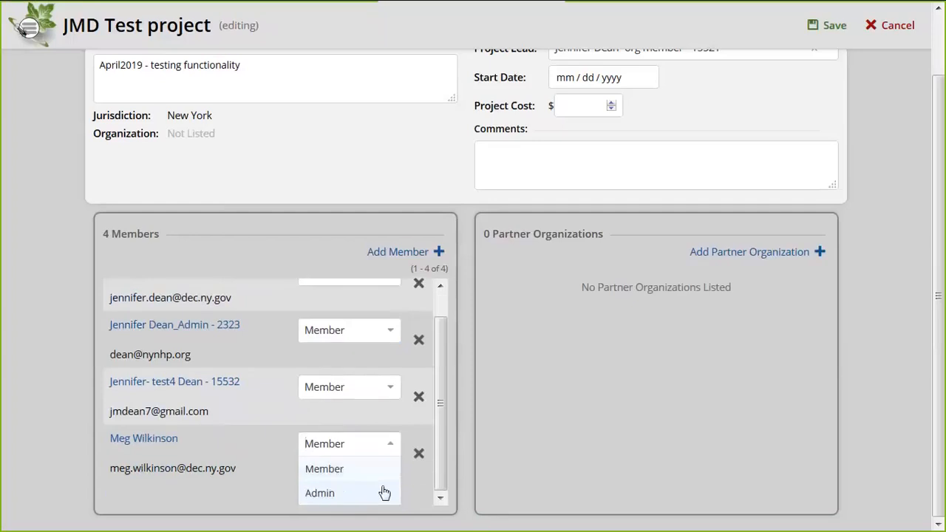
click(384, 493)
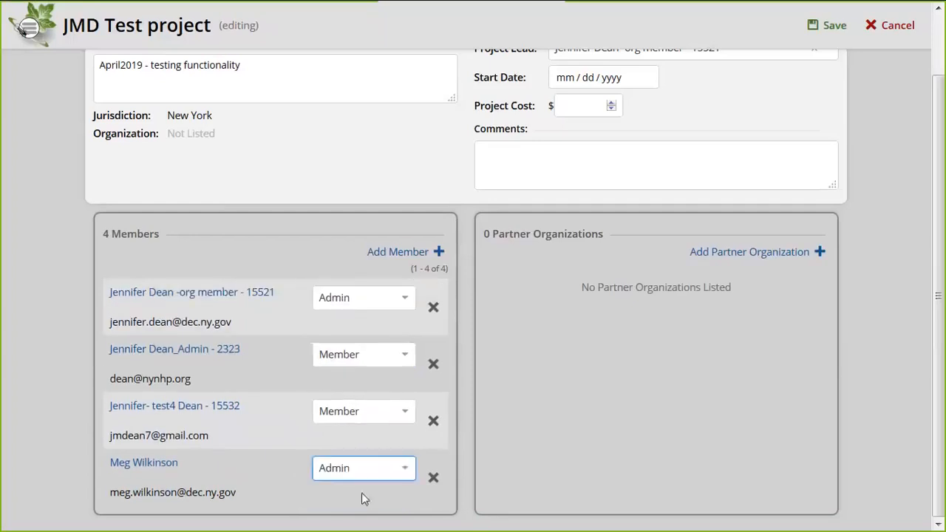
click(405, 508)
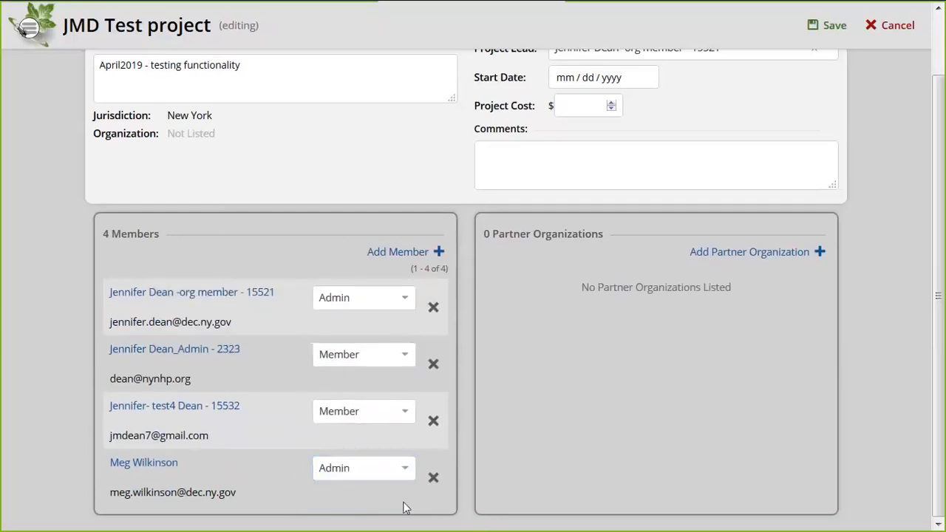
click(433, 422)
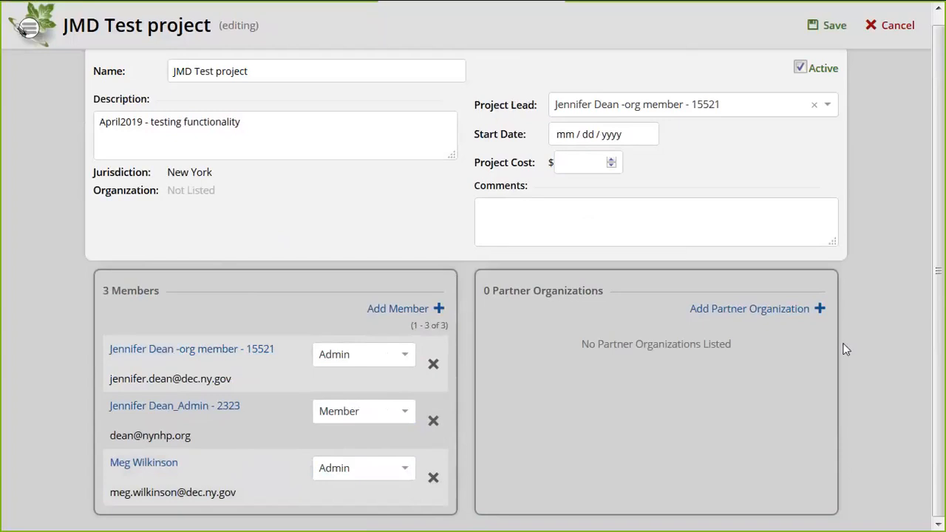
Save the JMD Test member changes and reopen the project for editing
click(833, 25)
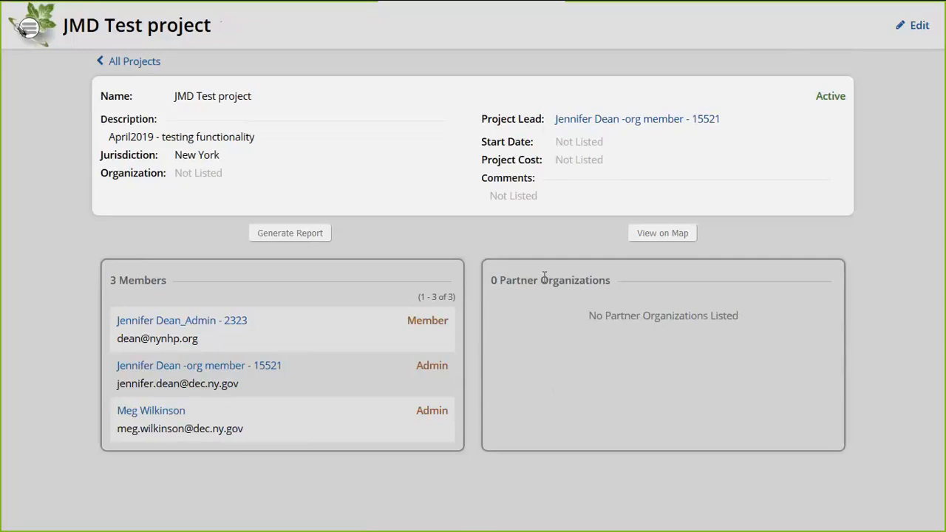
click(915, 30)
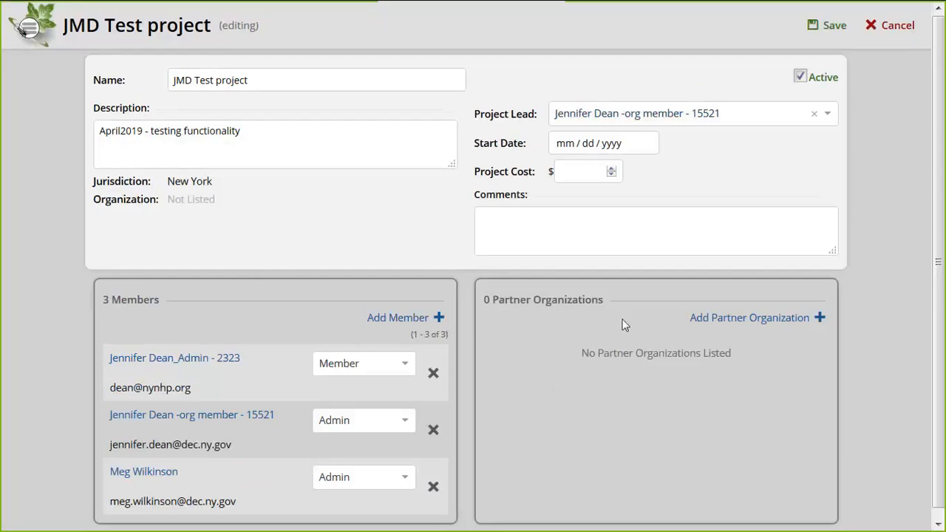
Add New York / The Nature Conservancy (TNC) as partner organization, then cancel the edits
click(743, 322)
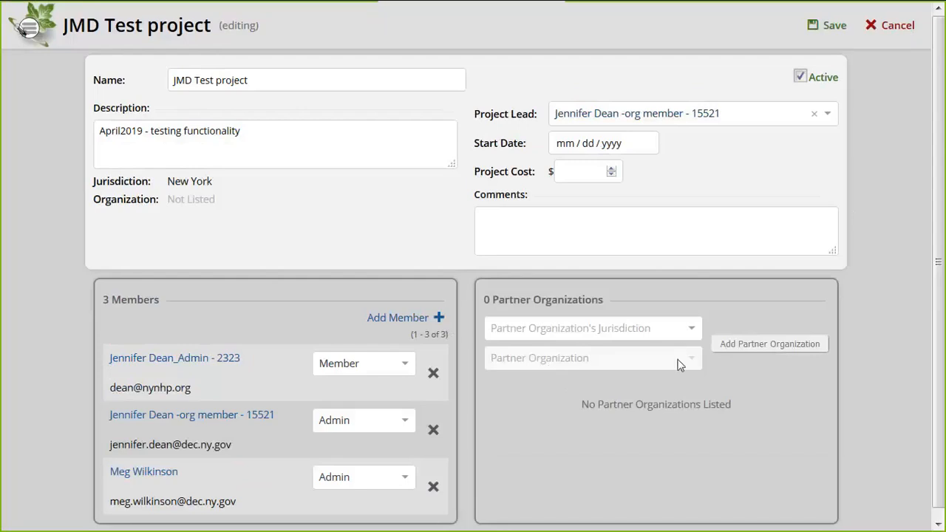
click(617, 326)
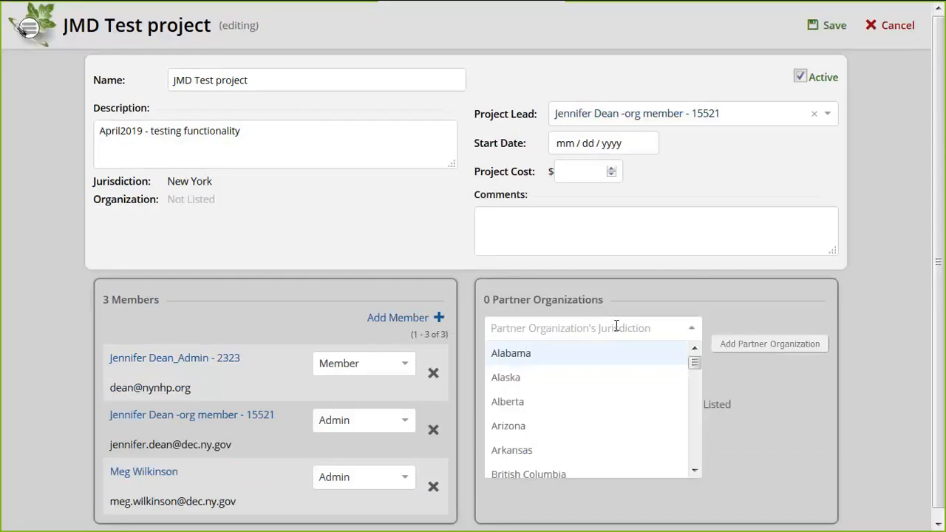
text(new yo)
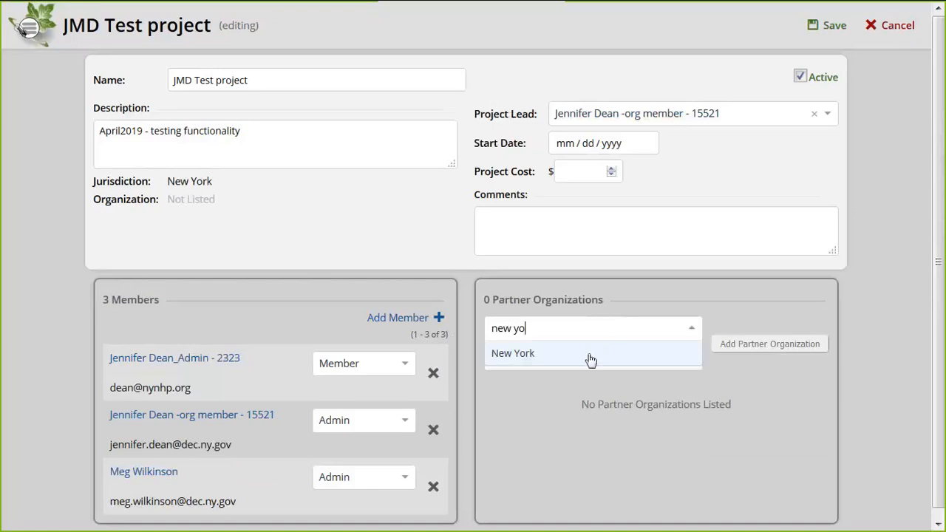
click(592, 360)
click(564, 358)
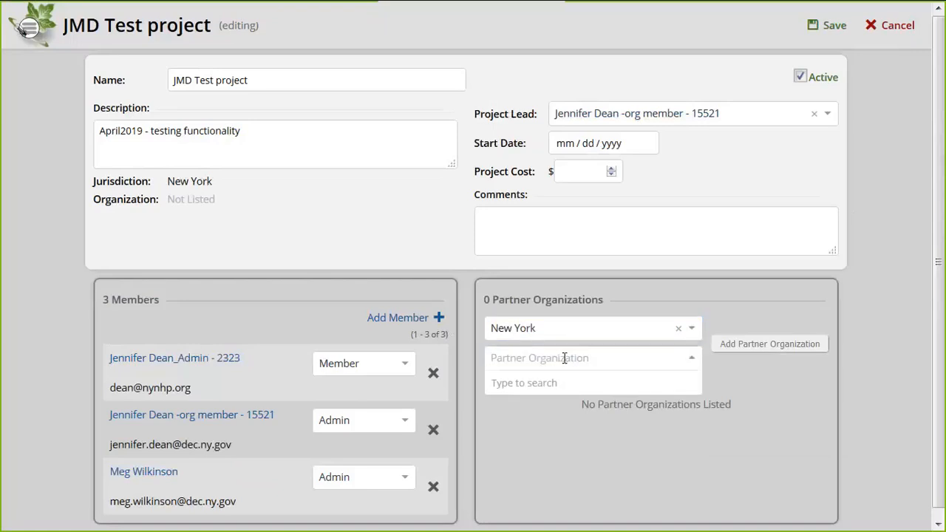
text(the n)
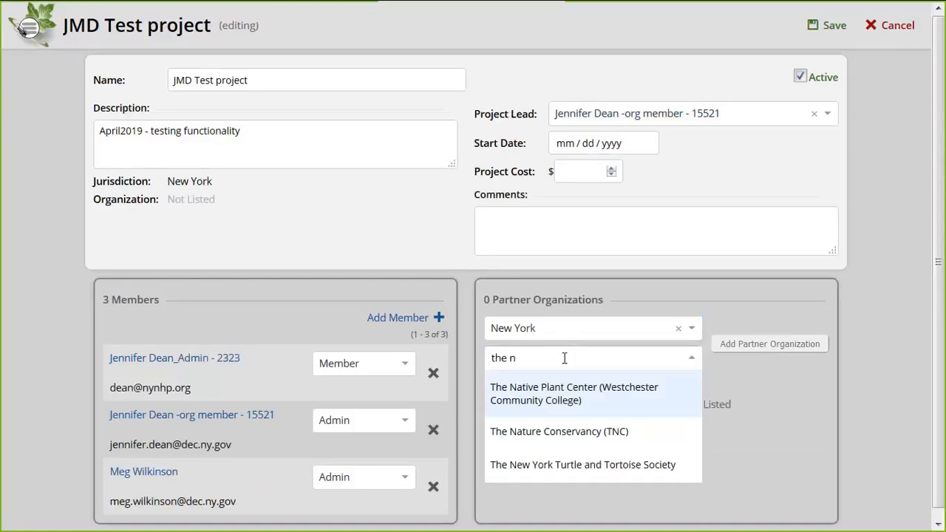
text(atu)
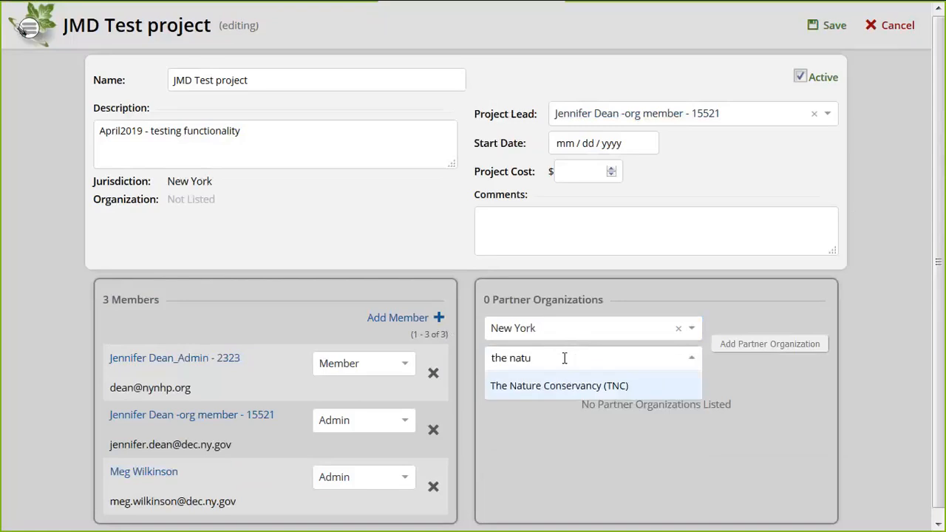
click(557, 385)
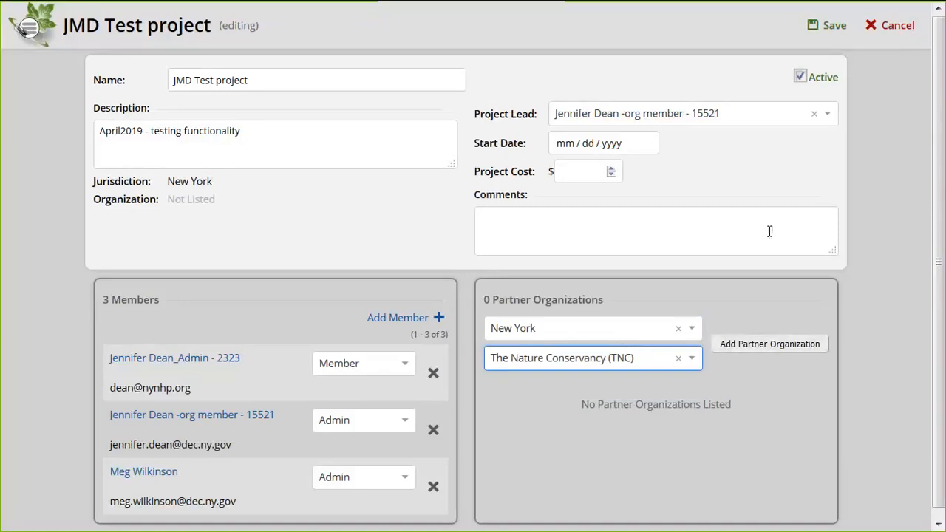
click(890, 33)
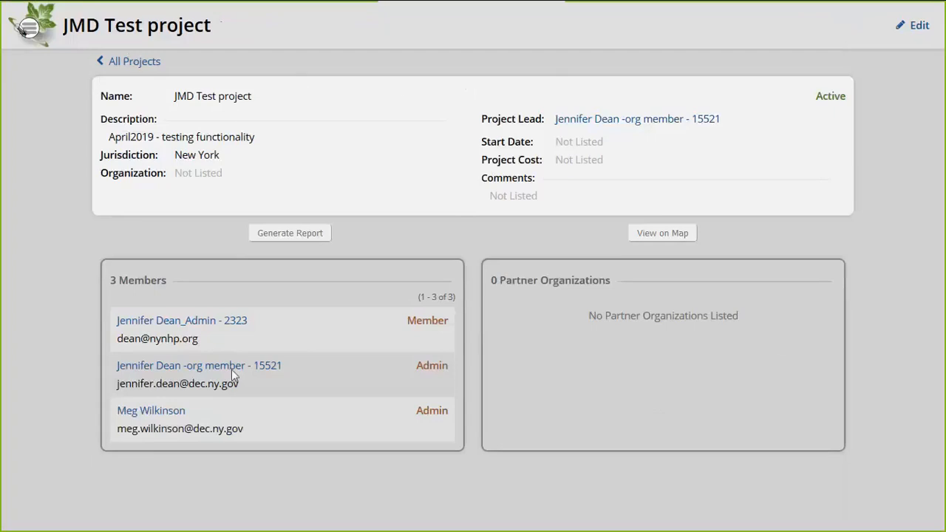
Go to All Projects and start a new project
click(127, 65)
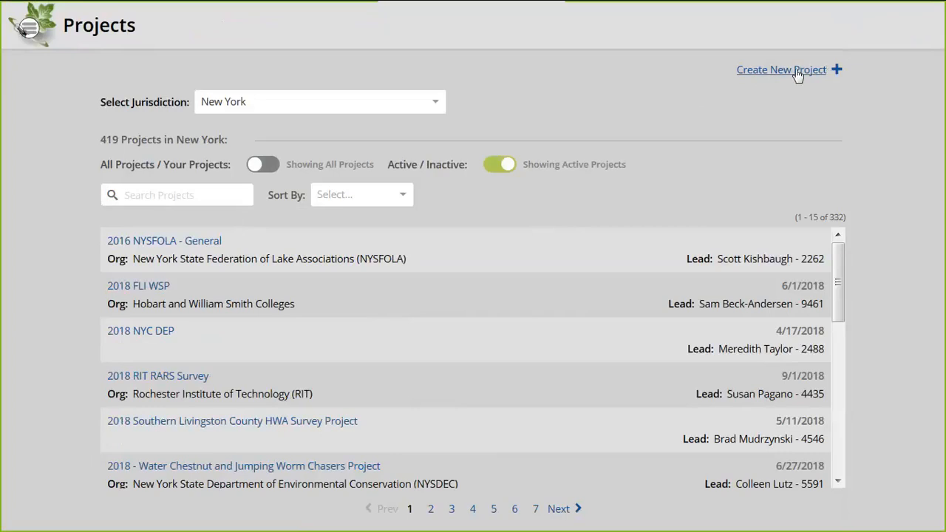
click(769, 72)
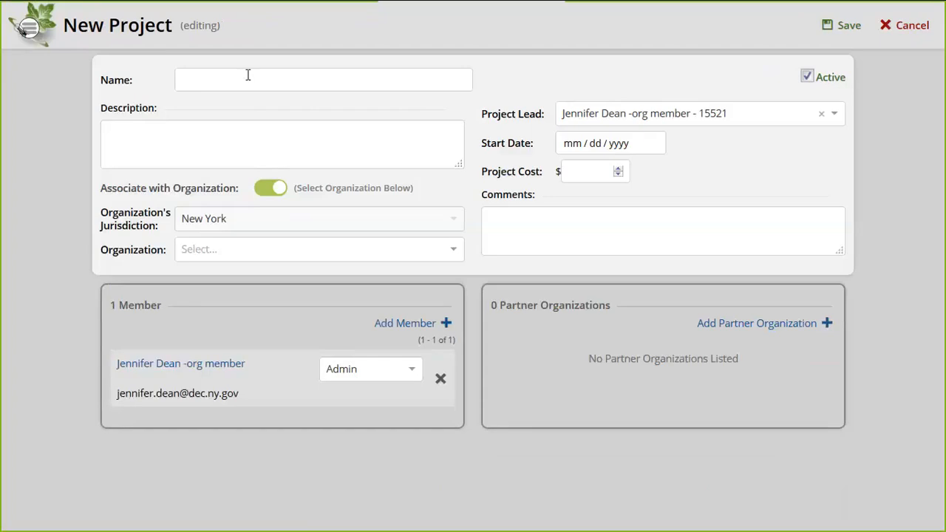
Enter the new project's NYNHP testing title and the description 'text'
click(250, 82)
text(NYN)
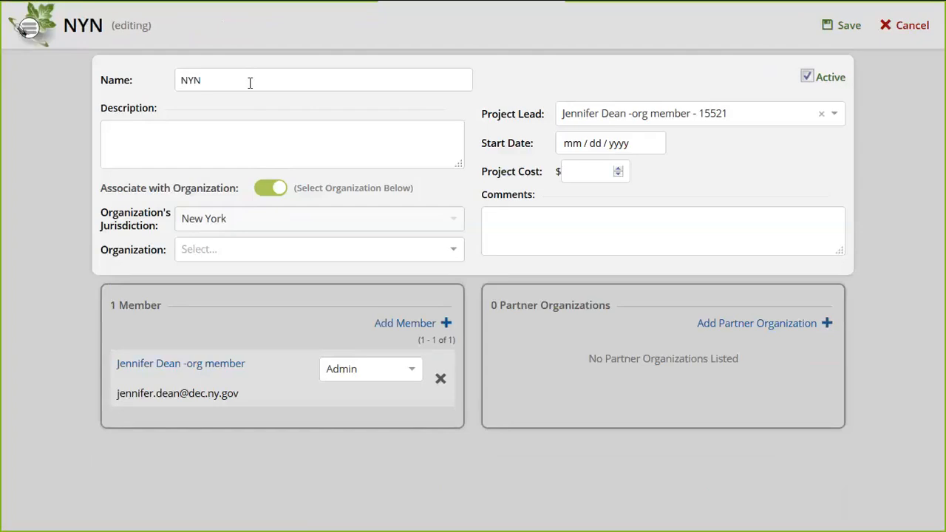
text(HP)
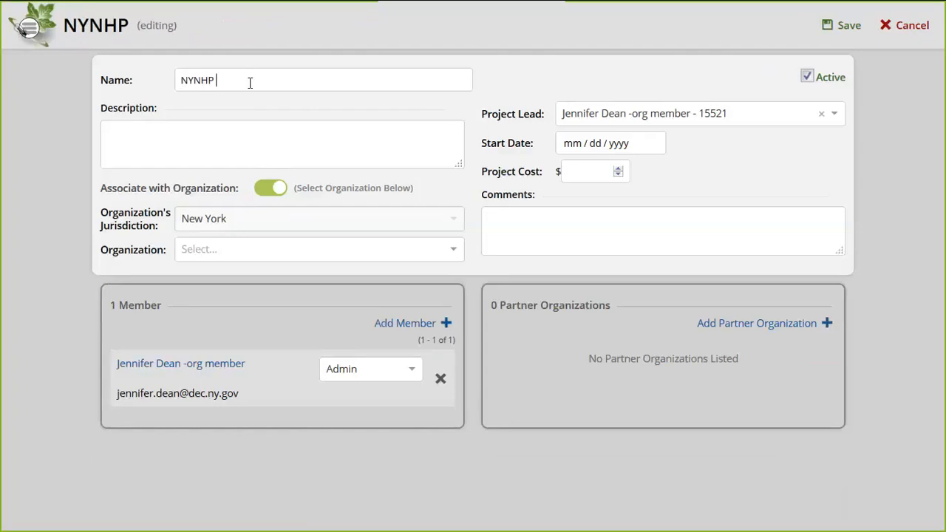
text( - Jenn is)
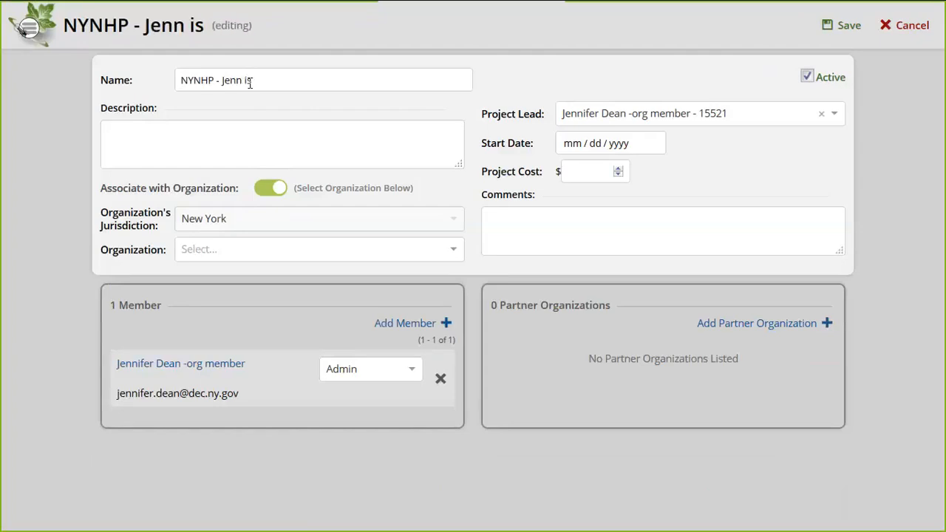
text( testing )
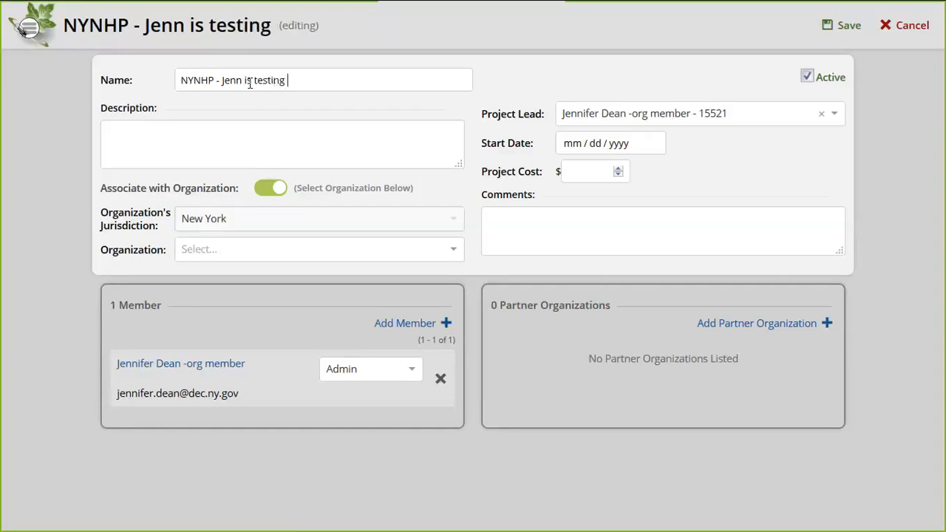
text(iMap3 p)
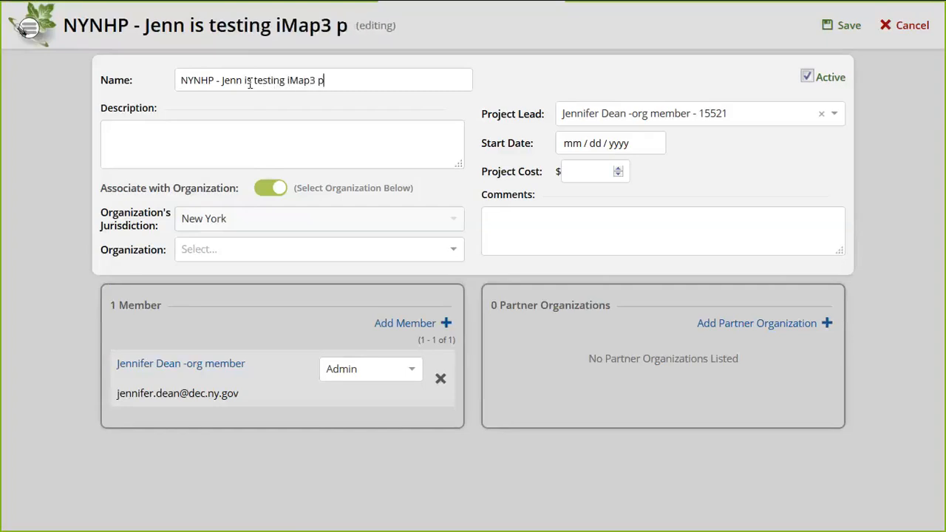
text(rojects)
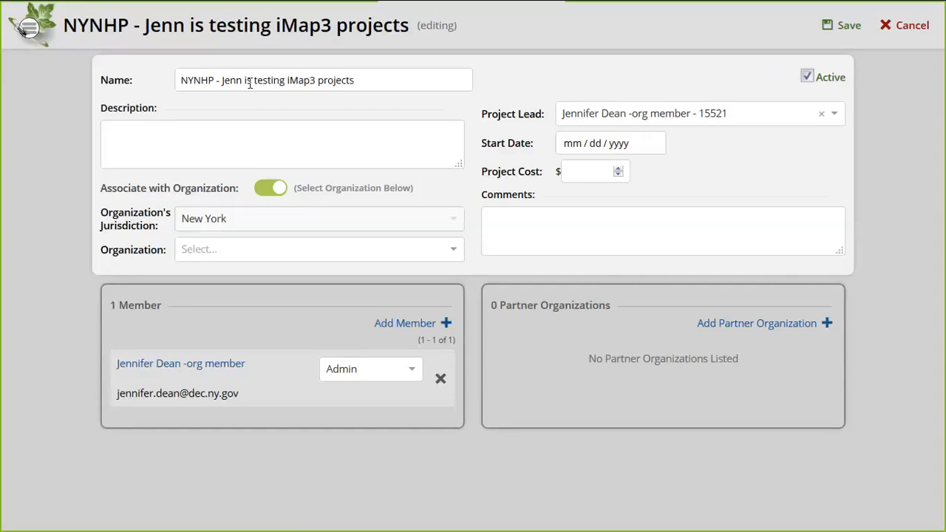
click(233, 129)
text(text)
Set start date 05/20/2019 and organization New York Natural Heritage Program (NYNHP)
click(581, 147)
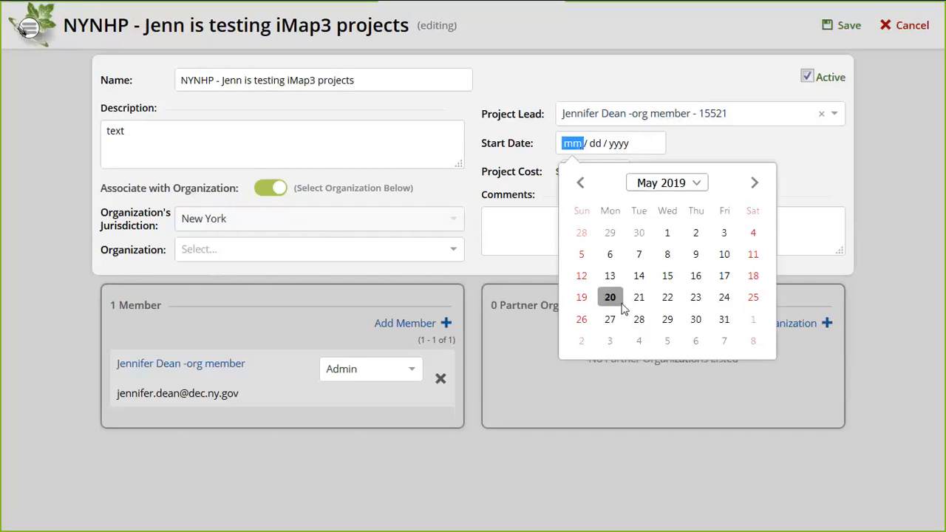
click(612, 303)
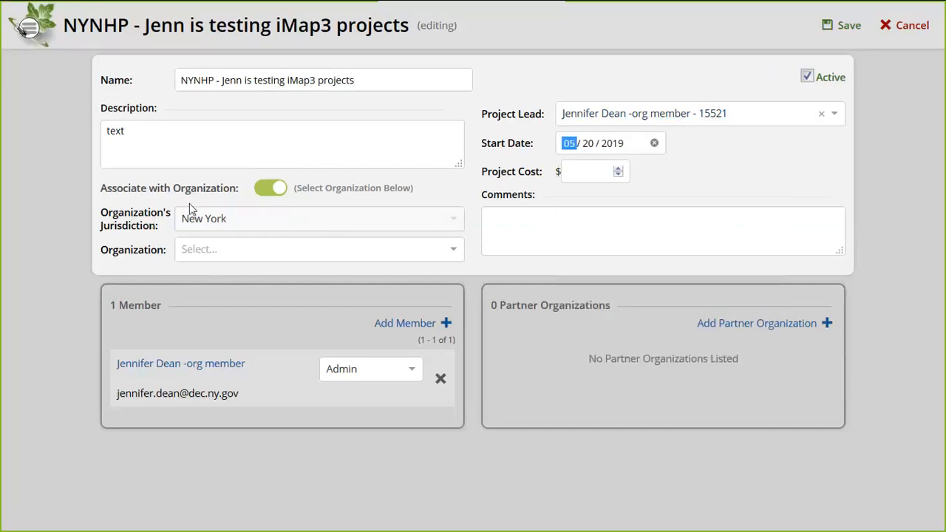
click(271, 190)
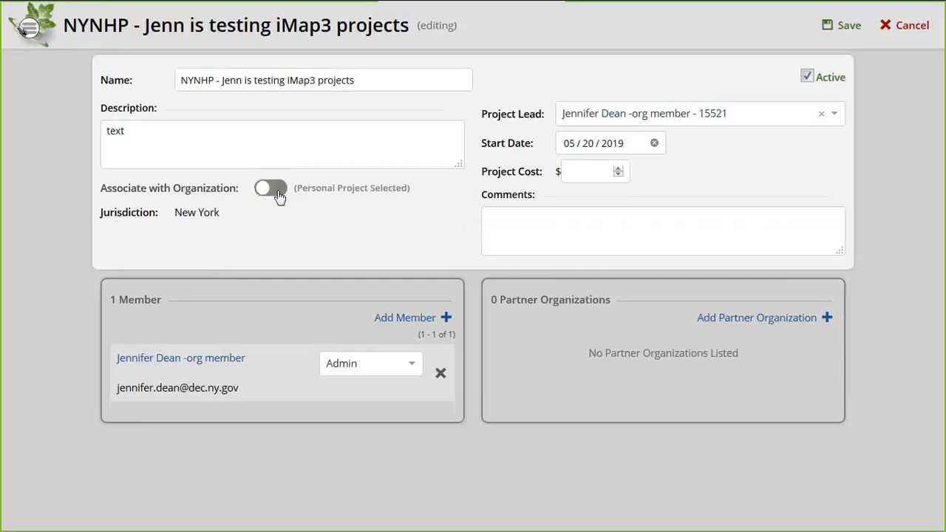
click(278, 193)
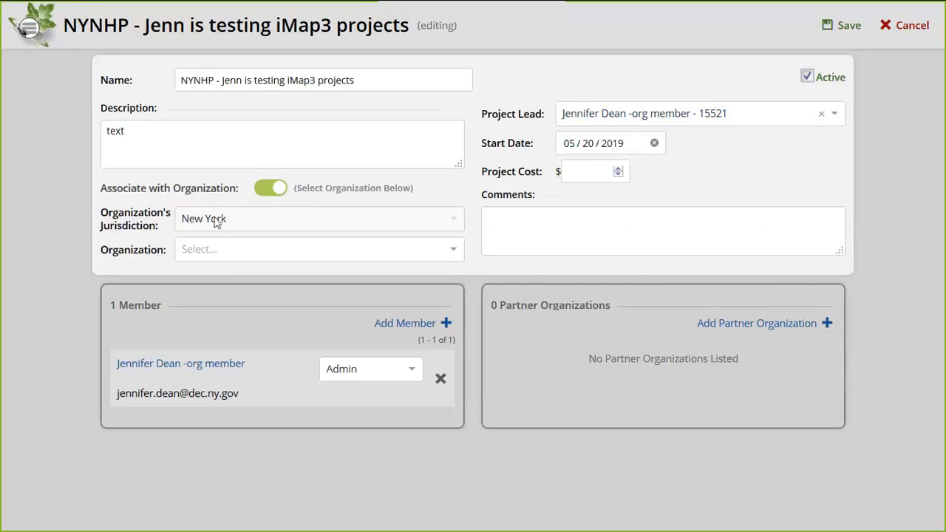
click(222, 254)
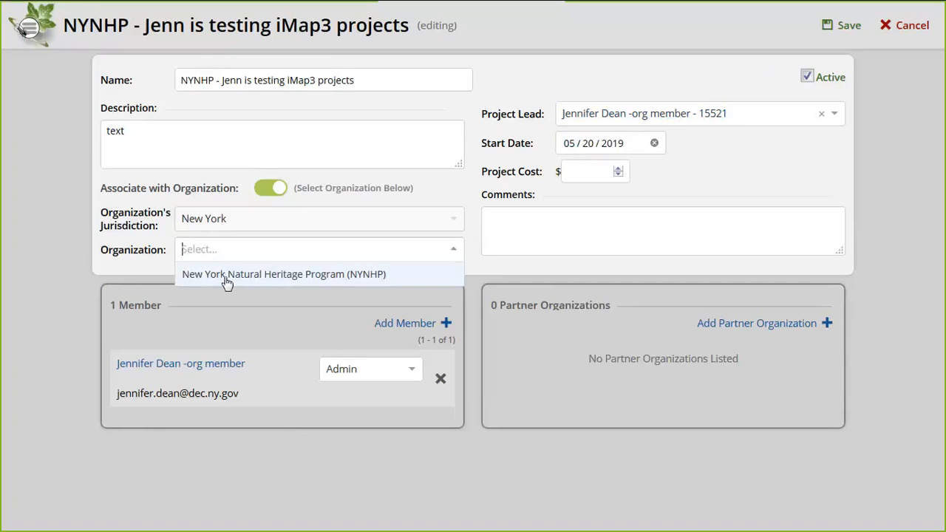
click(227, 281)
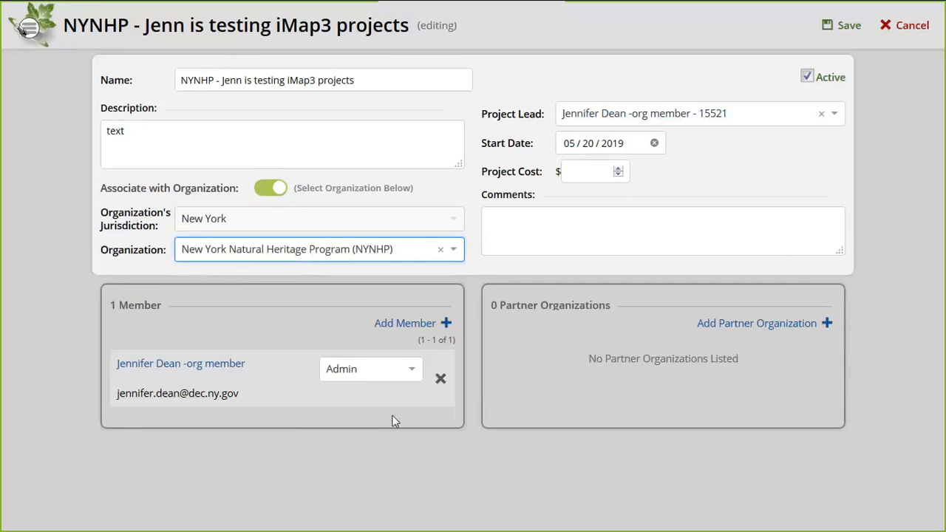
Add the searched person as a second Member and save the new project
click(410, 331)
click(253, 337)
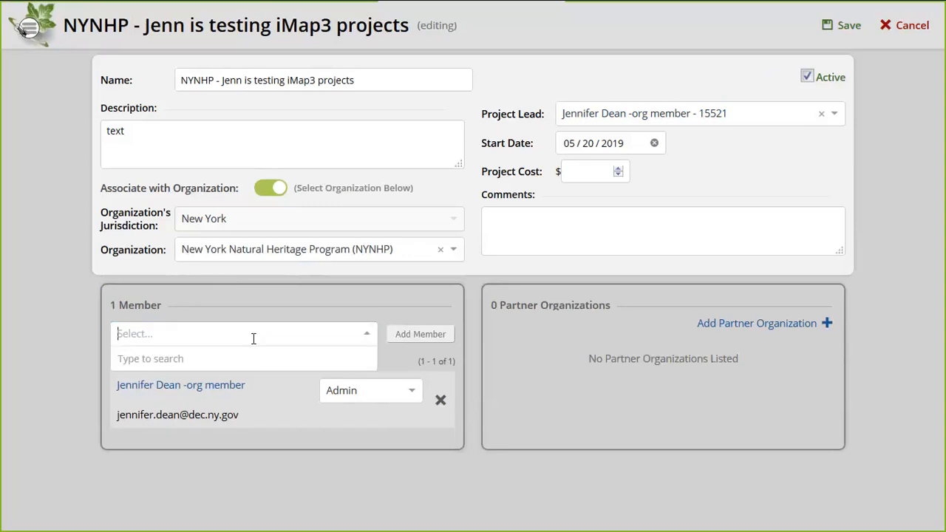
text(meg w)
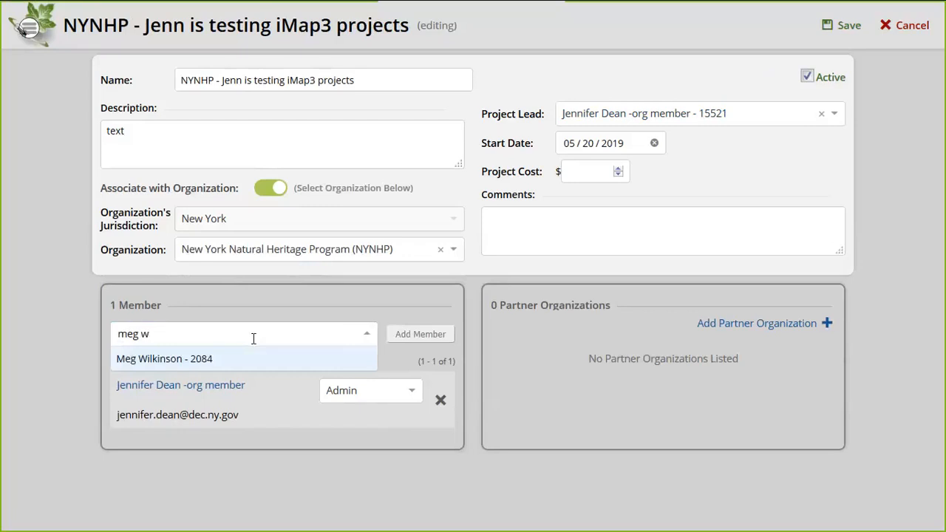
click(232, 359)
click(418, 336)
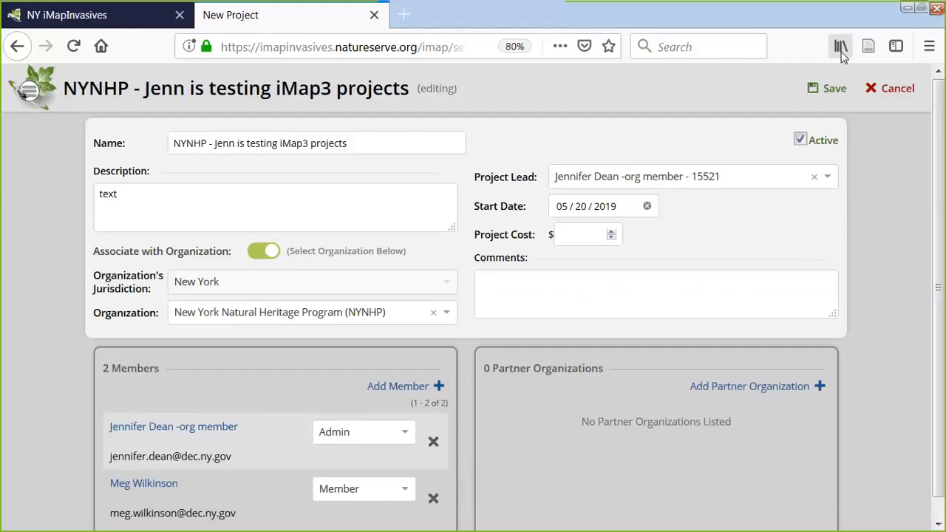
click(831, 89)
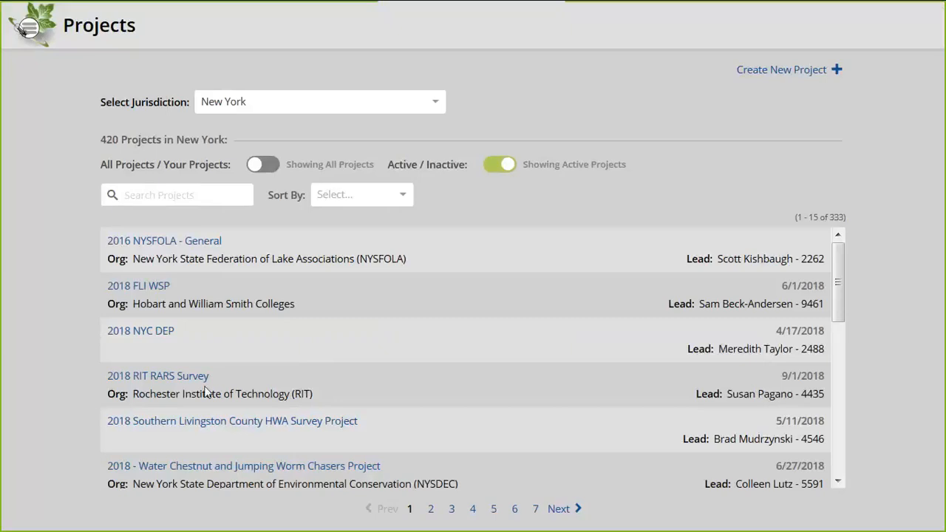
click(172, 194)
text(nynhp)
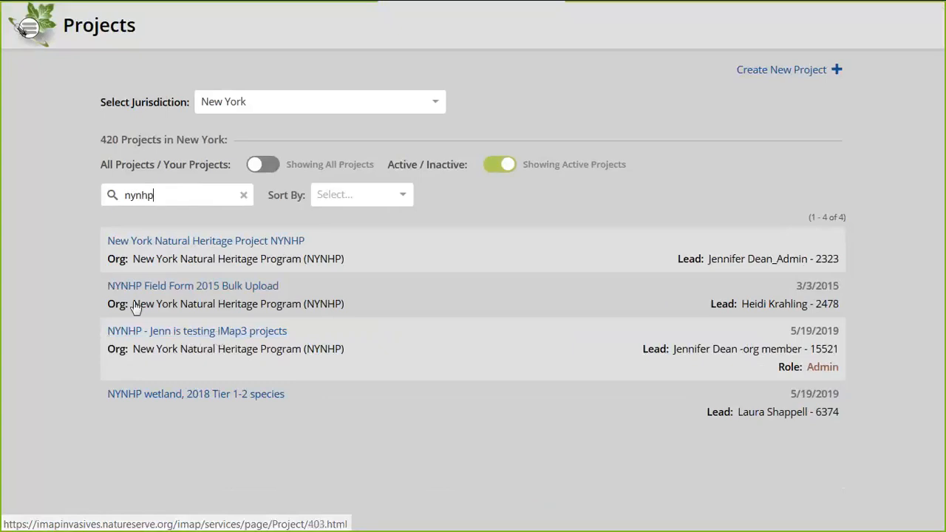
click(190, 334)
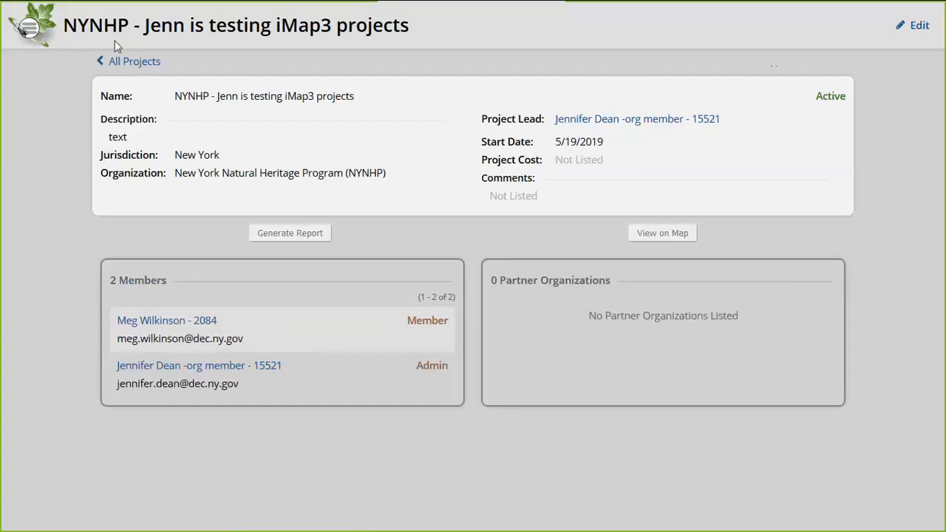
click(125, 62)
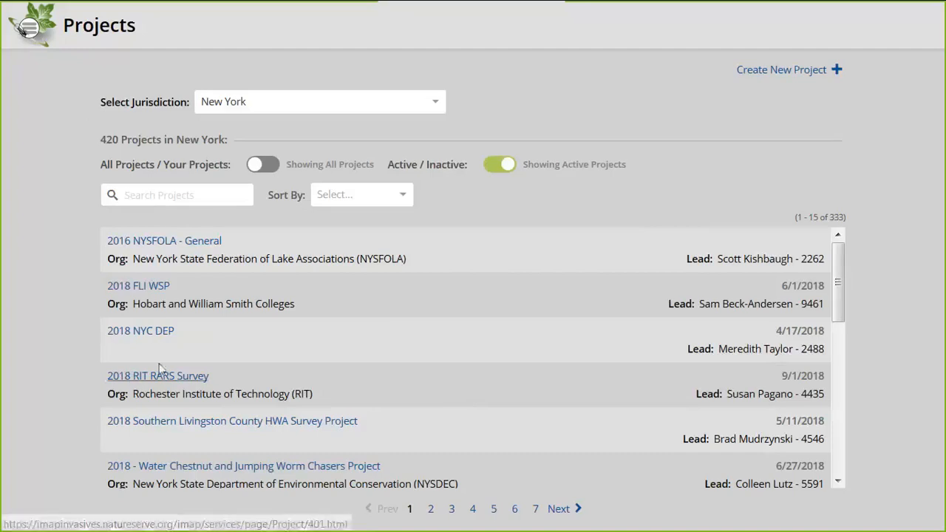
click(152, 331)
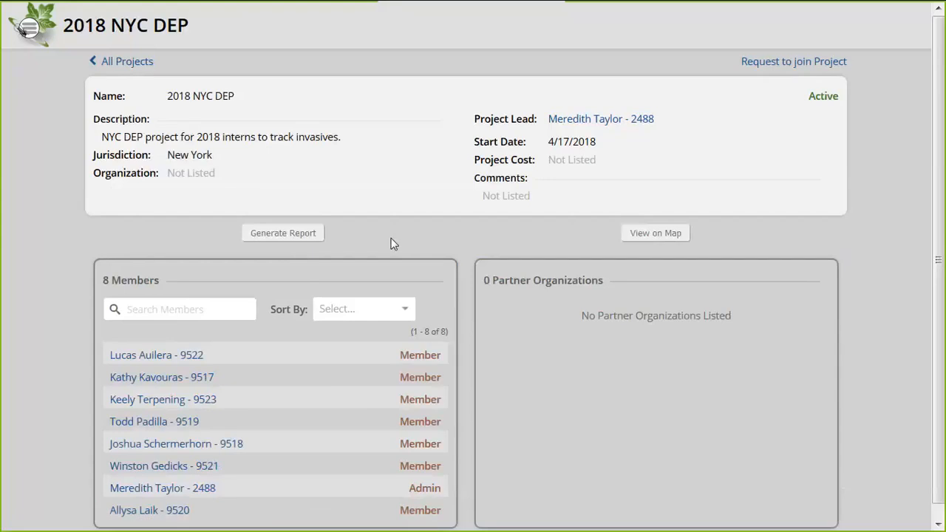
mouse_move(391, 1)
click(115, 62)
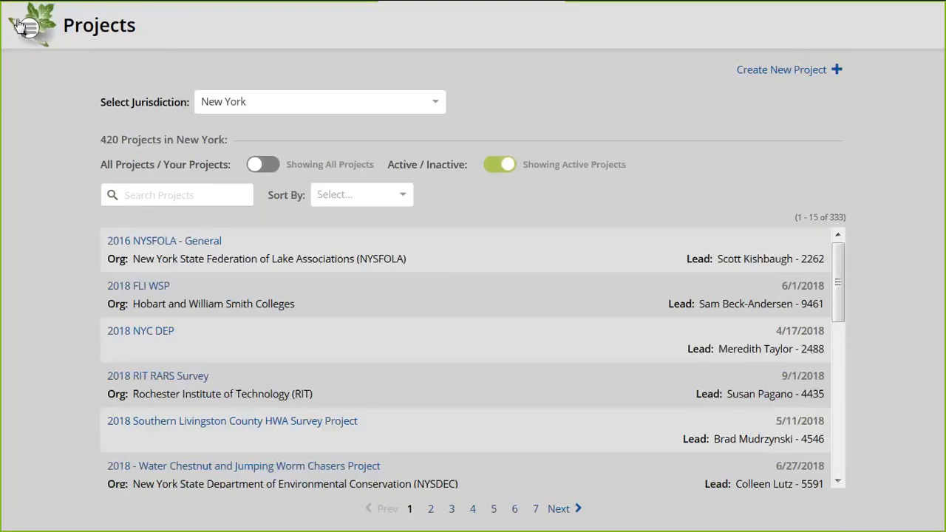
Open the signed-in user's account profile for editing
click(26, 28)
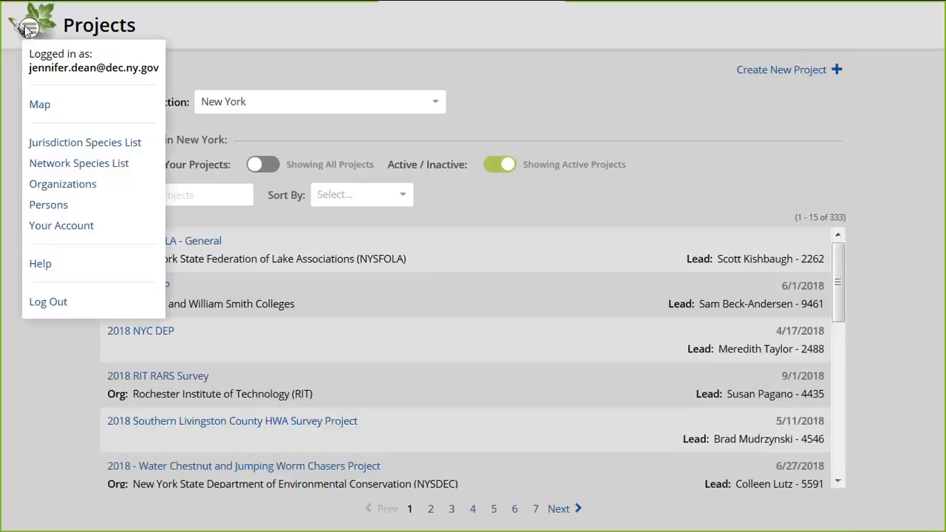
click(44, 228)
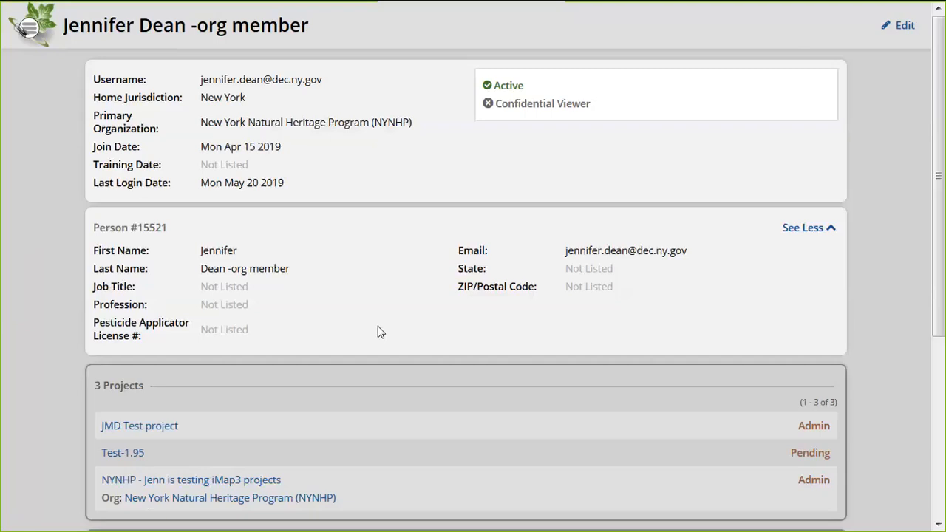
scroll(377, 327, down, 1)
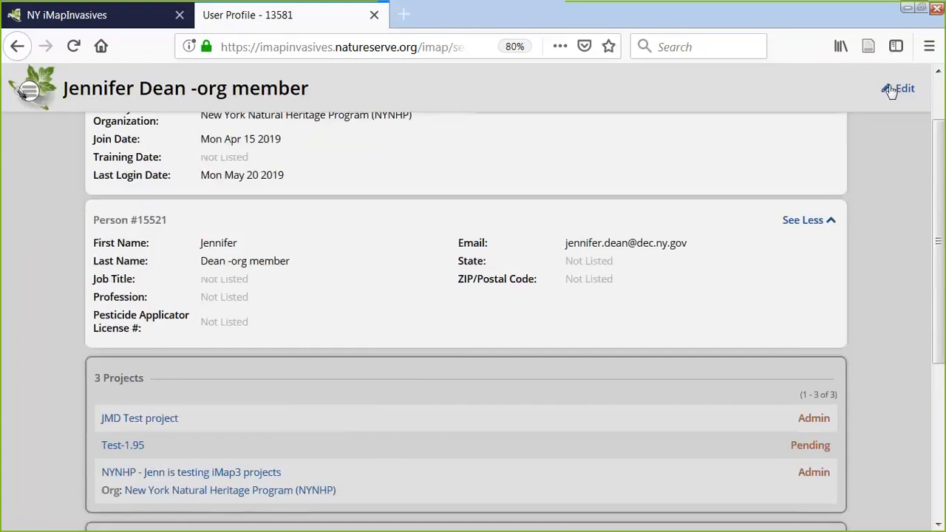
click(893, 90)
Start a request to join a project and browse the available projects
scroll(650, 341, down, 3)
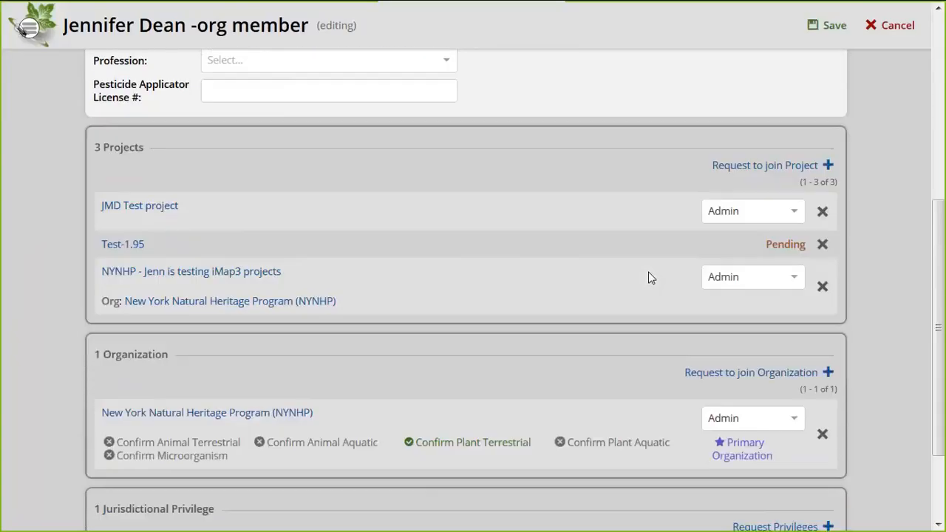
click(778, 167)
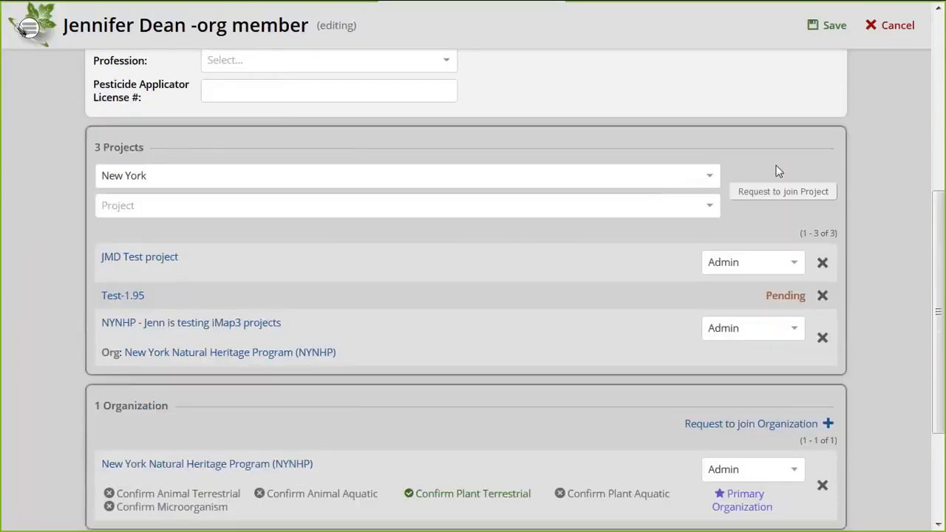
click(440, 204)
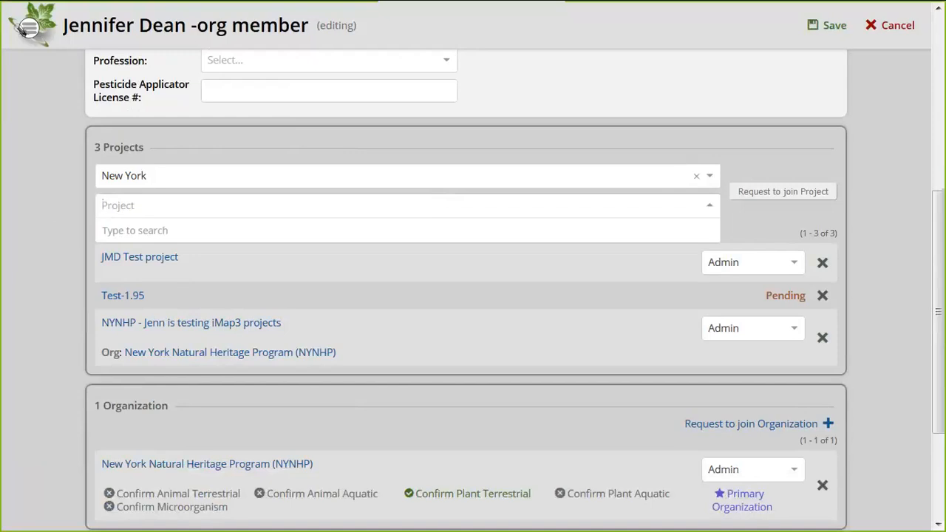
click(52, 281)
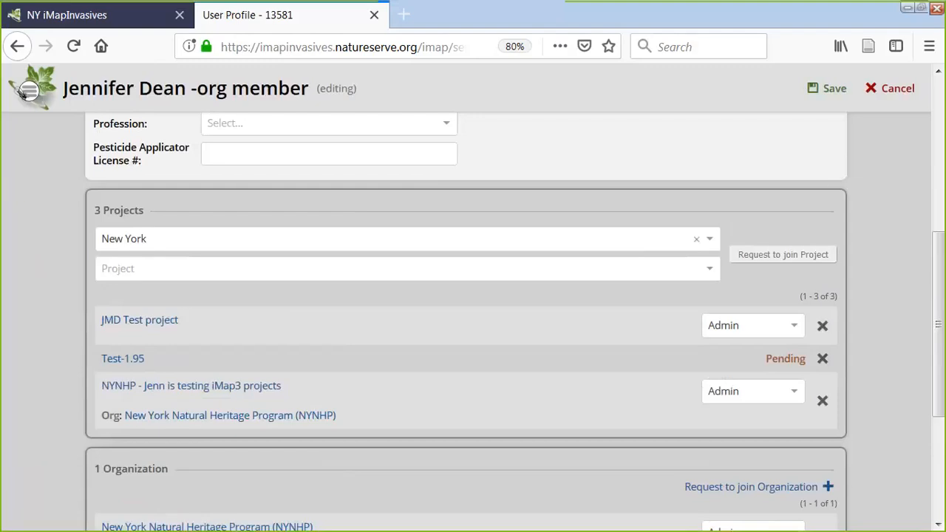
click(30, 87)
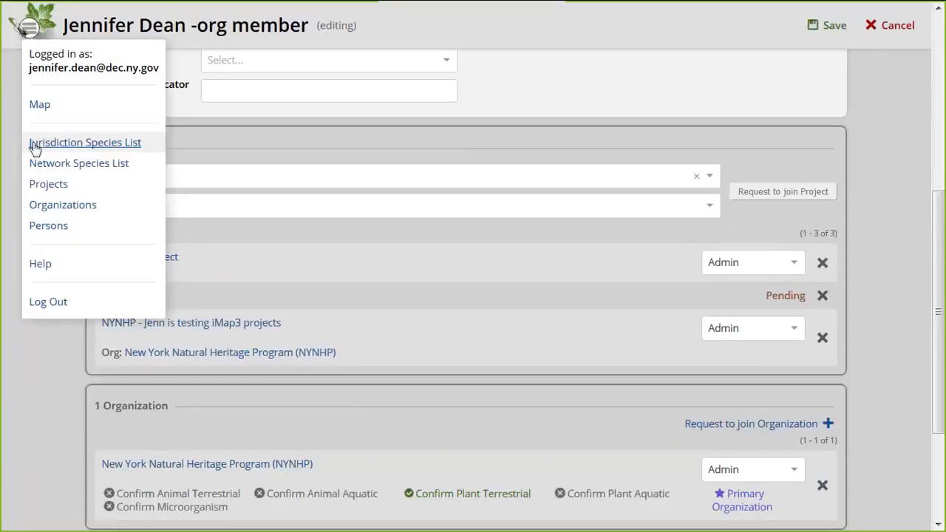
Find the pink unconfirmed record near the current location and open presence record 1013731
click(52, 108)
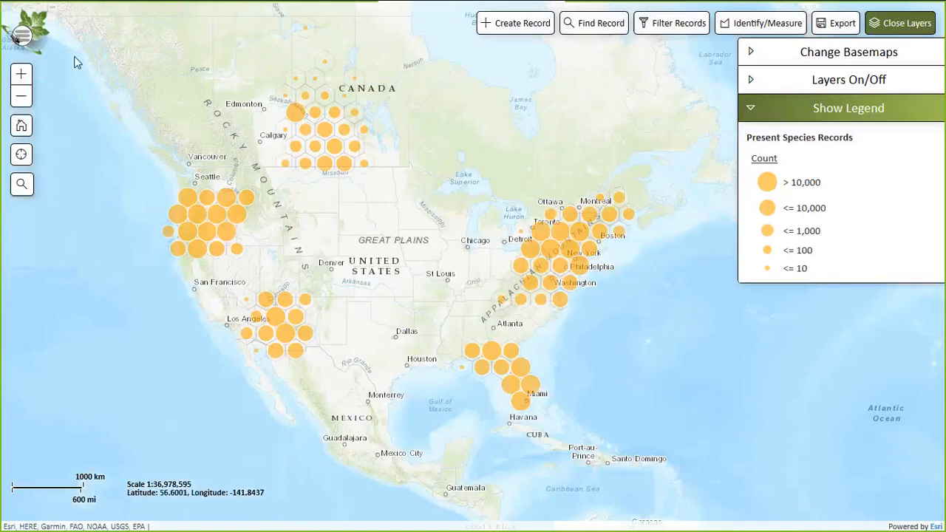
click(21, 157)
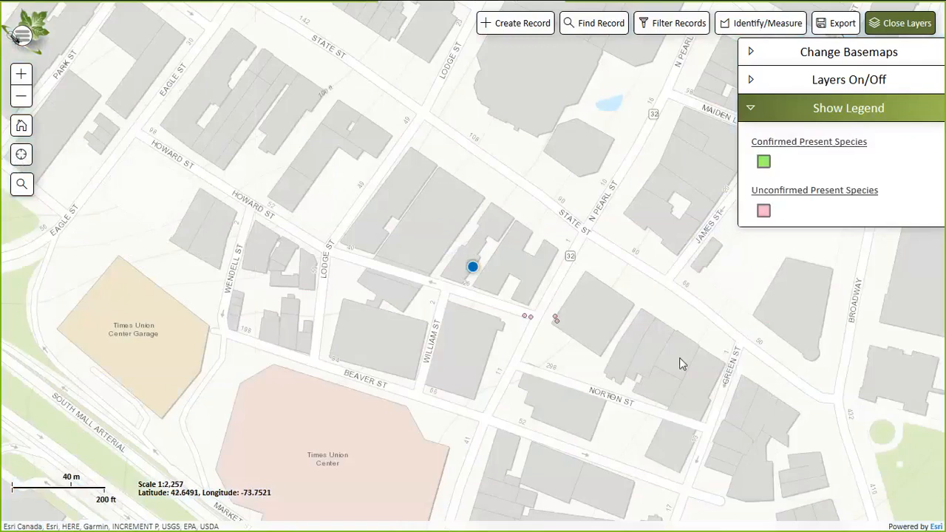
drag(680, 363, 489, 264)
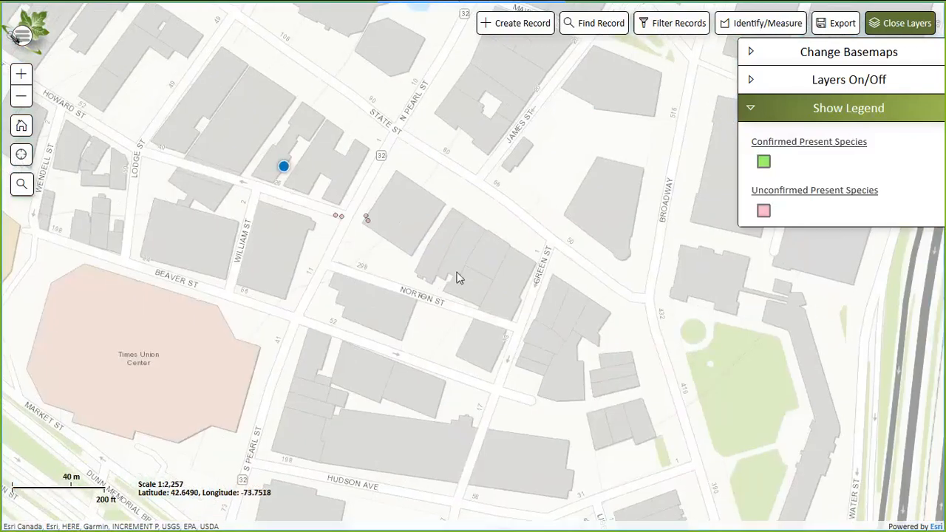
click(367, 219)
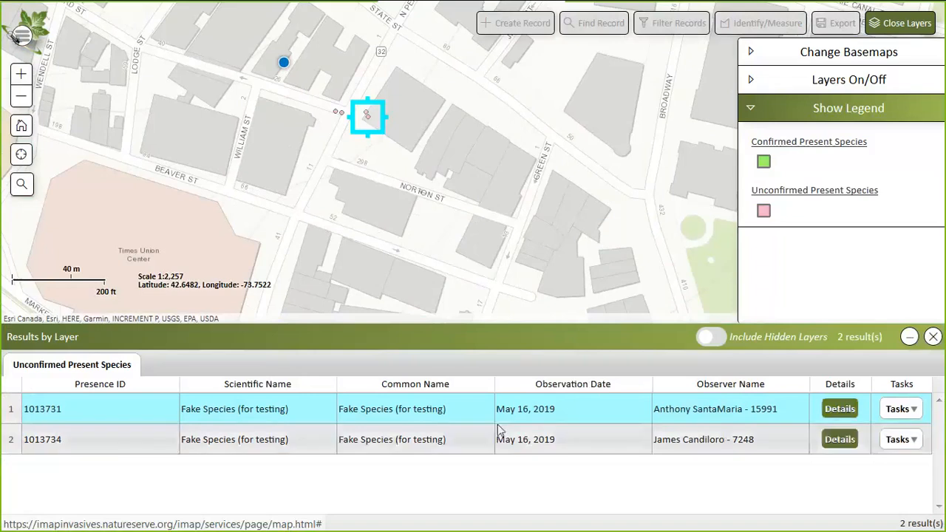
click(834, 410)
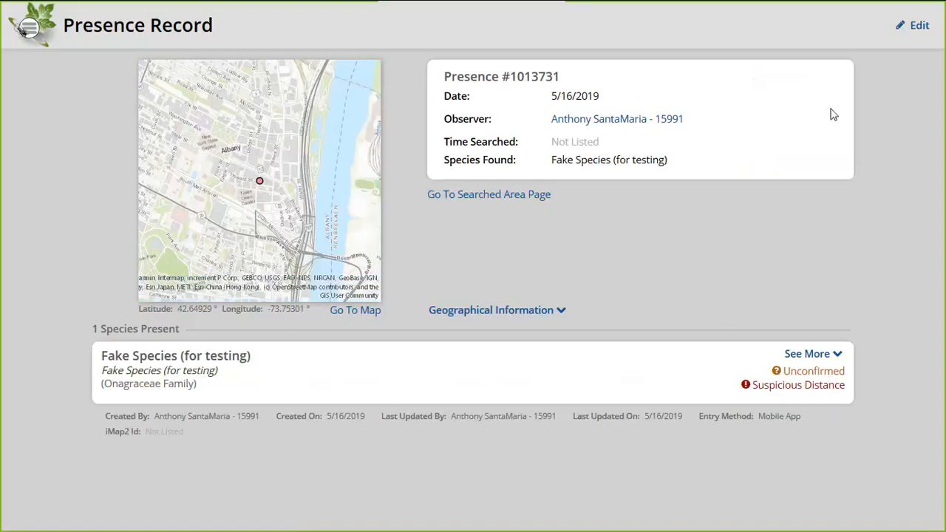
Edit the presence record and mark its species entry as Confirmed
click(917, 28)
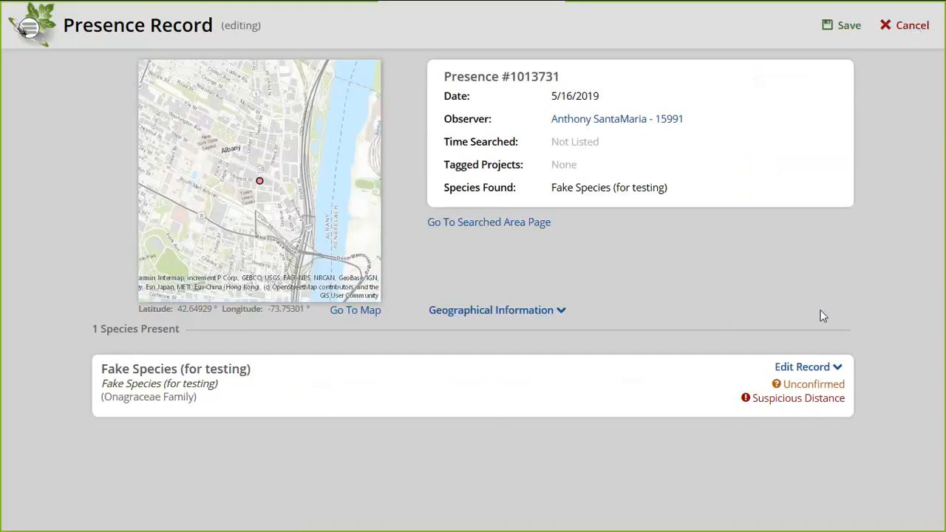
click(804, 367)
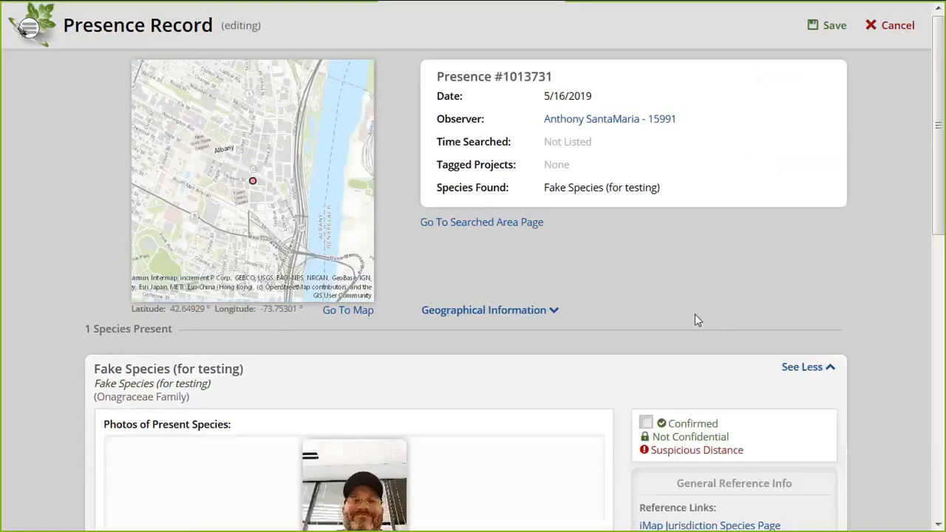
scroll(695, 317, down, 2)
scroll(699, 321, down, 2)
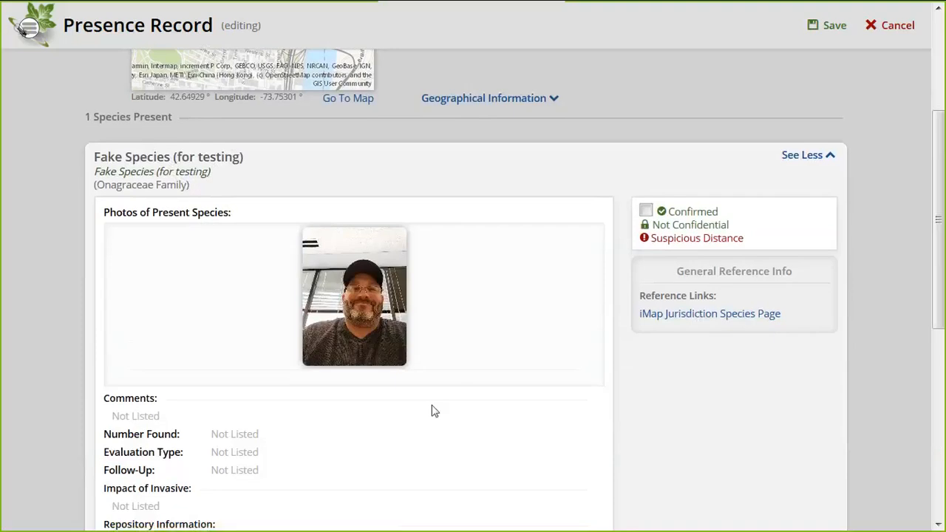
scroll(433, 411, down, 4)
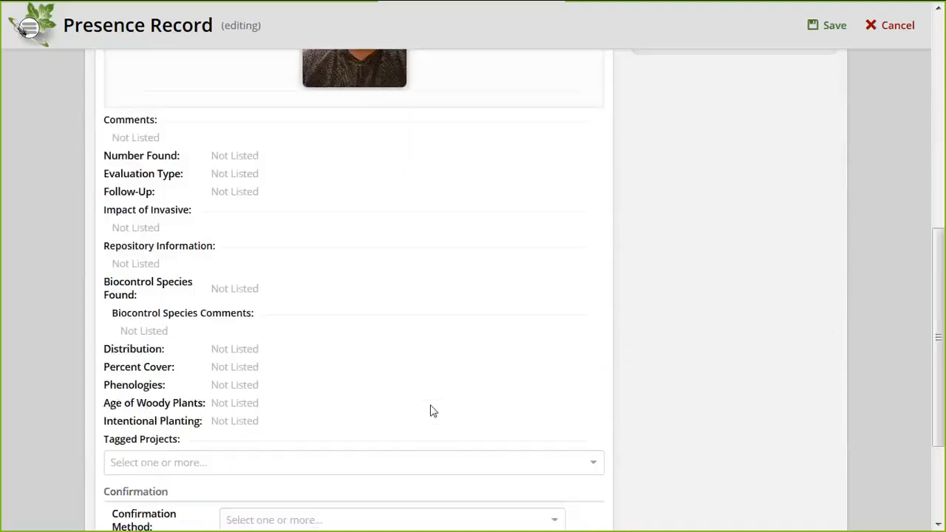
scroll(432, 411, down, 2)
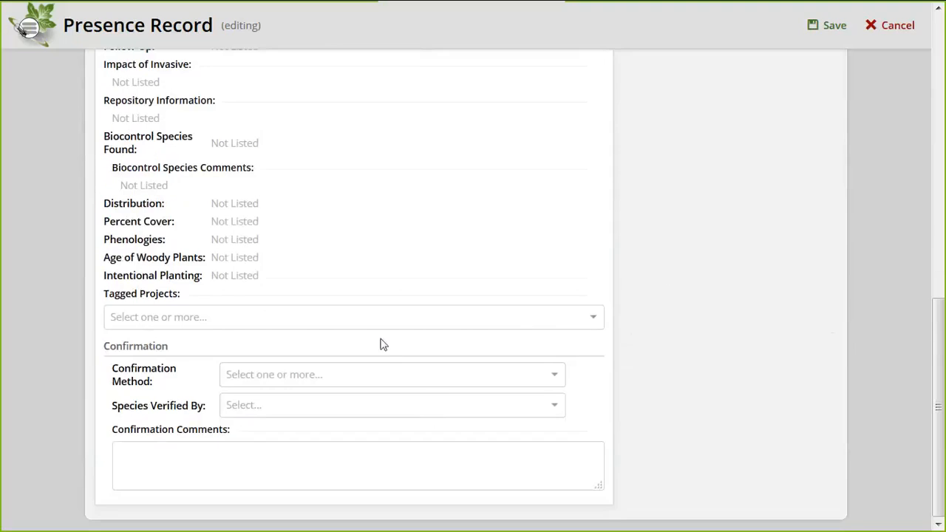
scroll(663, 273, up, 8)
scroll(663, 275, down, 2)
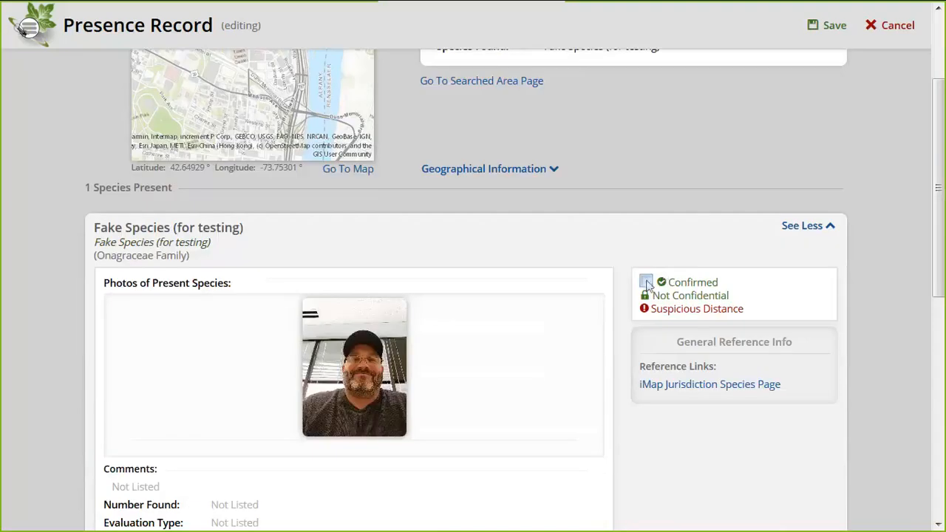
click(647, 284)
click(646, 284)
click(646, 283)
scroll(648, 285, down, 7)
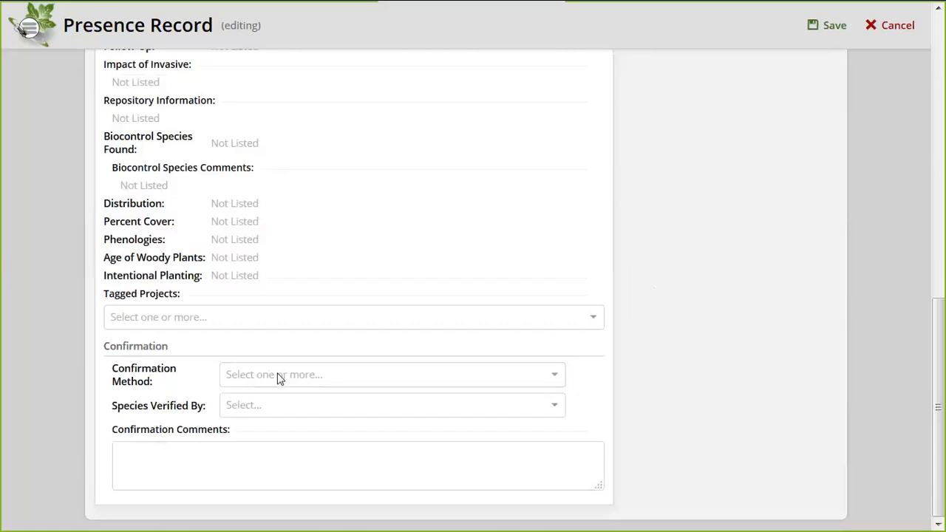
Tag the record with JMD Test project, then cancel the edits
click(189, 317)
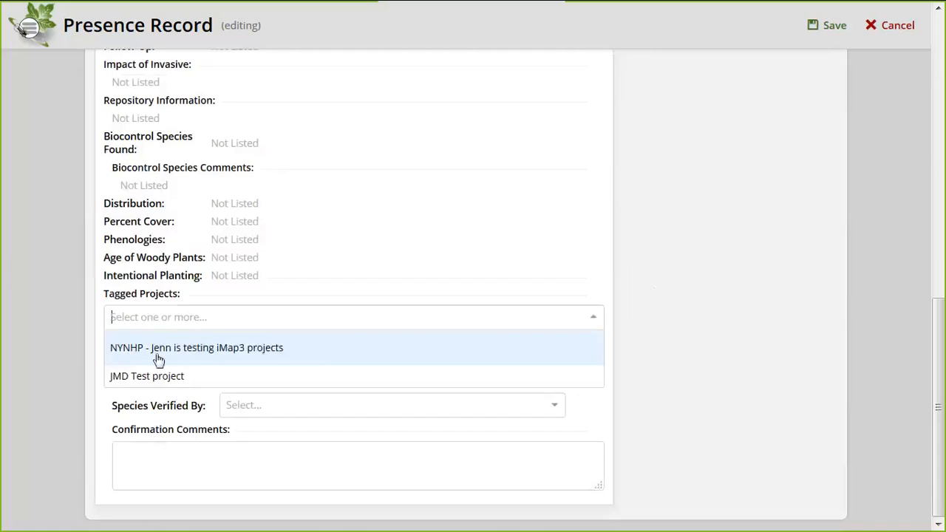
click(139, 378)
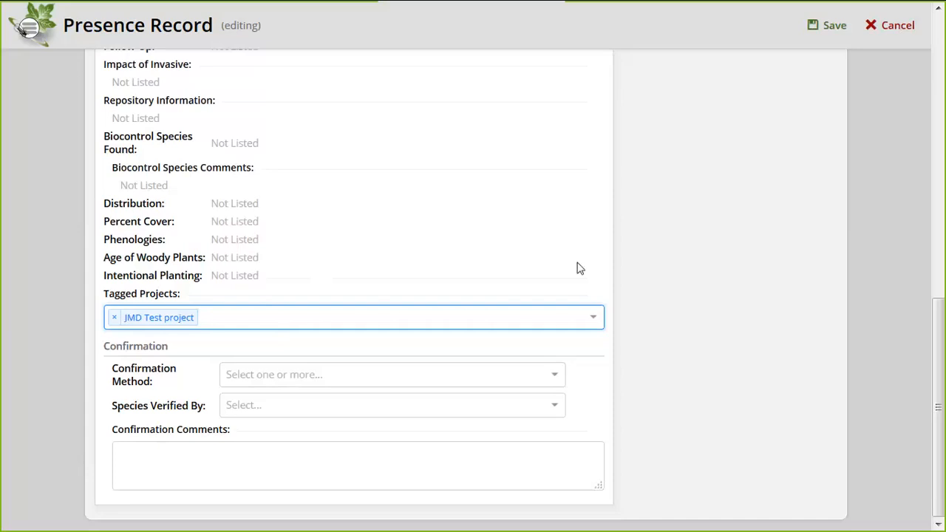
scroll(670, 211, up, 9)
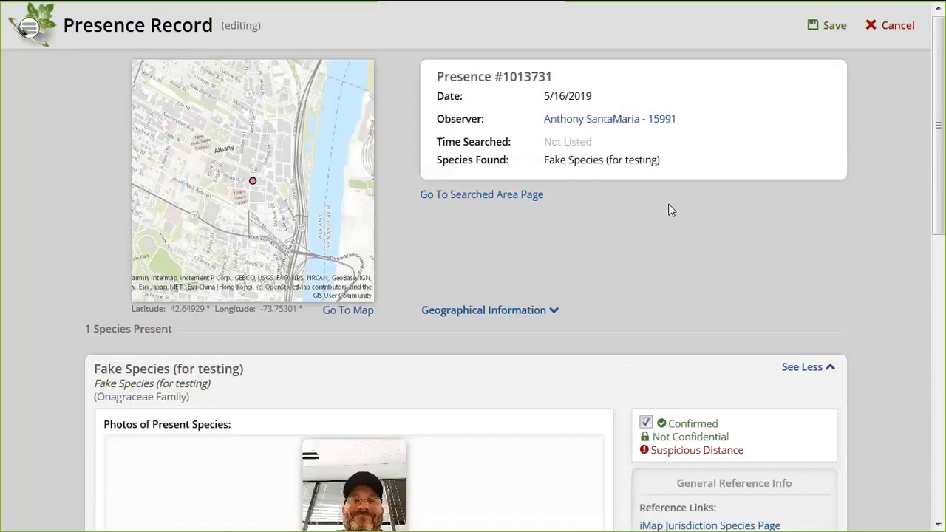
click(898, 29)
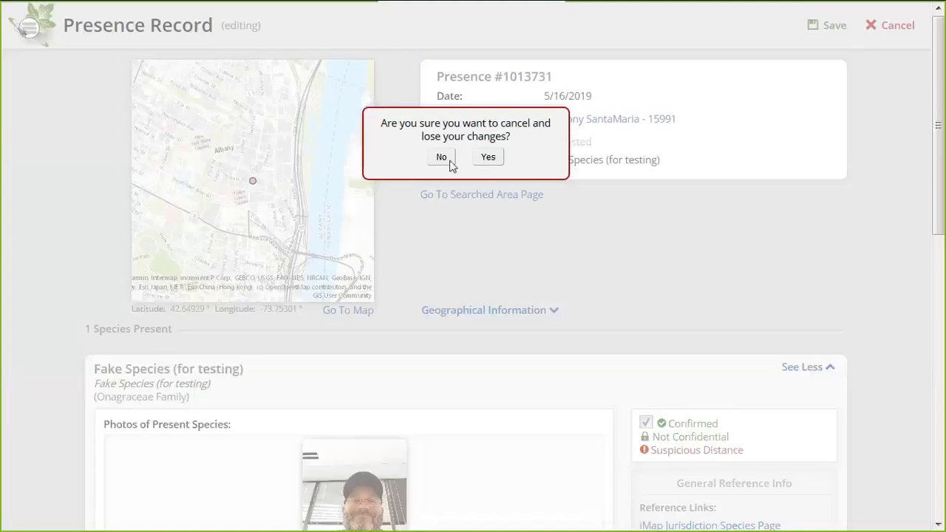
Discard the unsaved record edits and return to the North America species records map
click(492, 159)
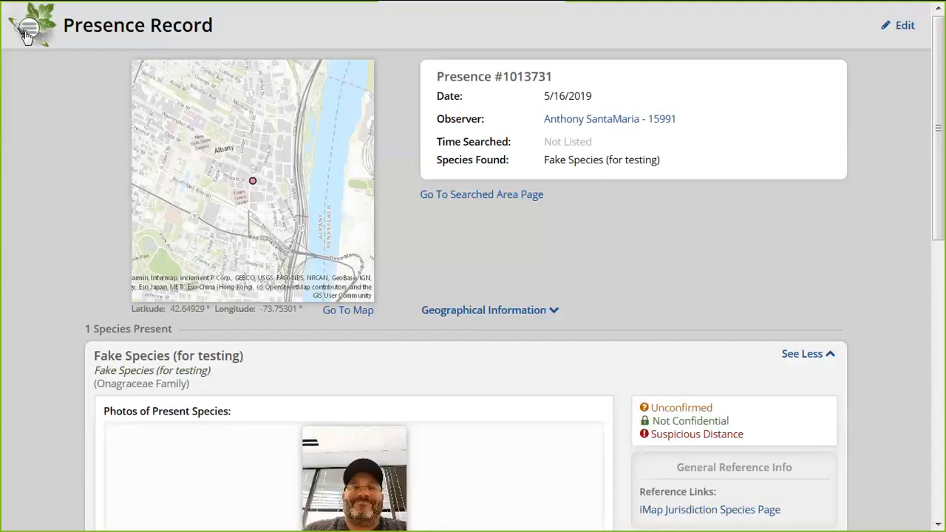
click(27, 33)
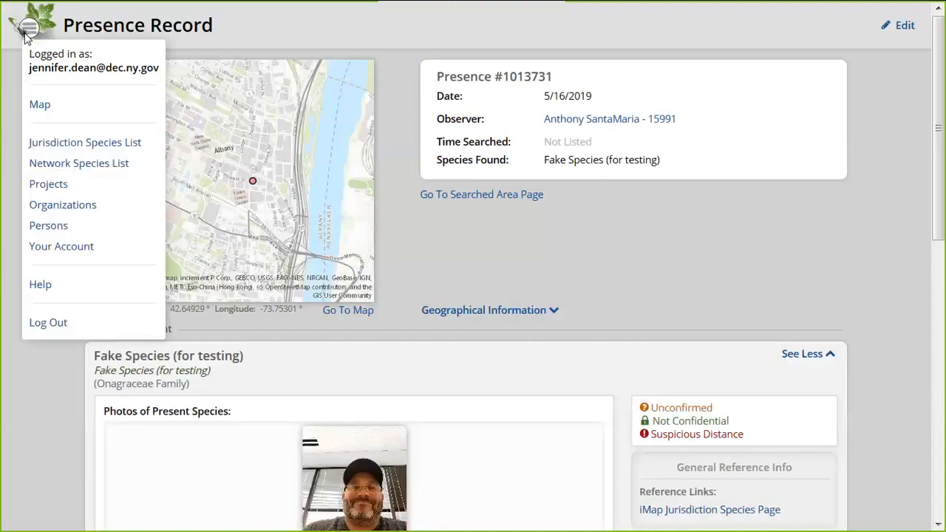
click(40, 105)
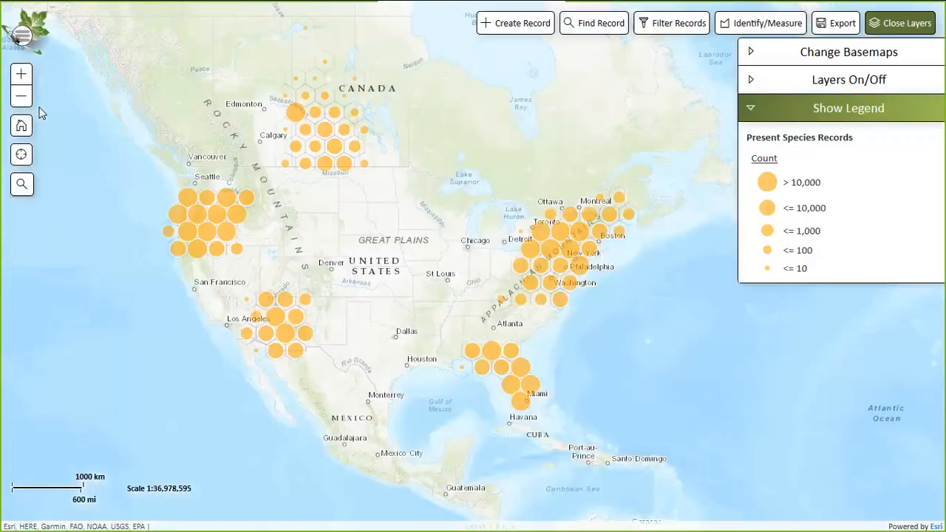
click(23, 37)
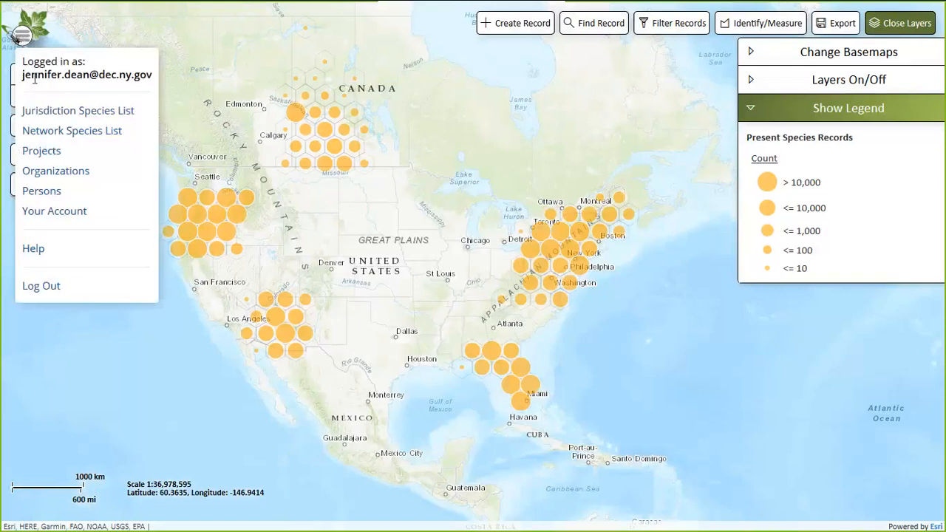
Filter the New York Organizations page to Your Orgs, leaving only NYNHP with Admin role
click(56, 176)
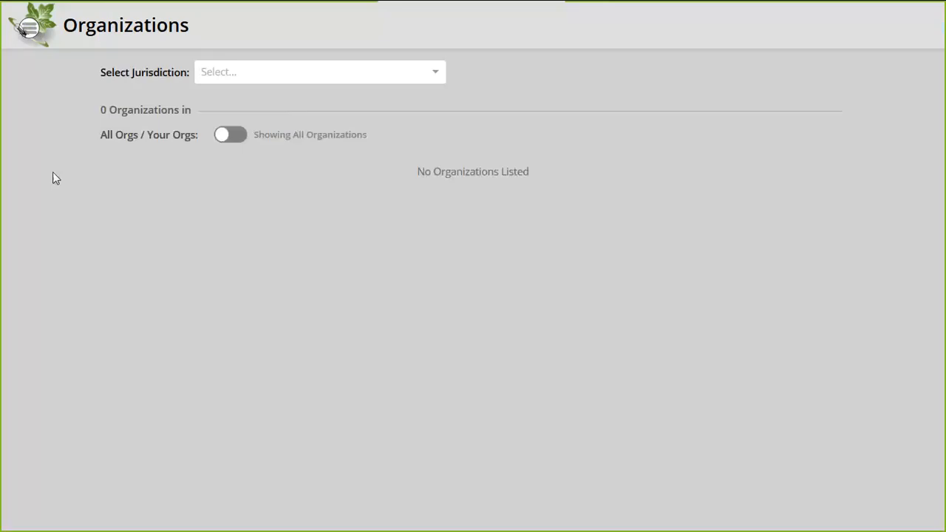
click(28, 29)
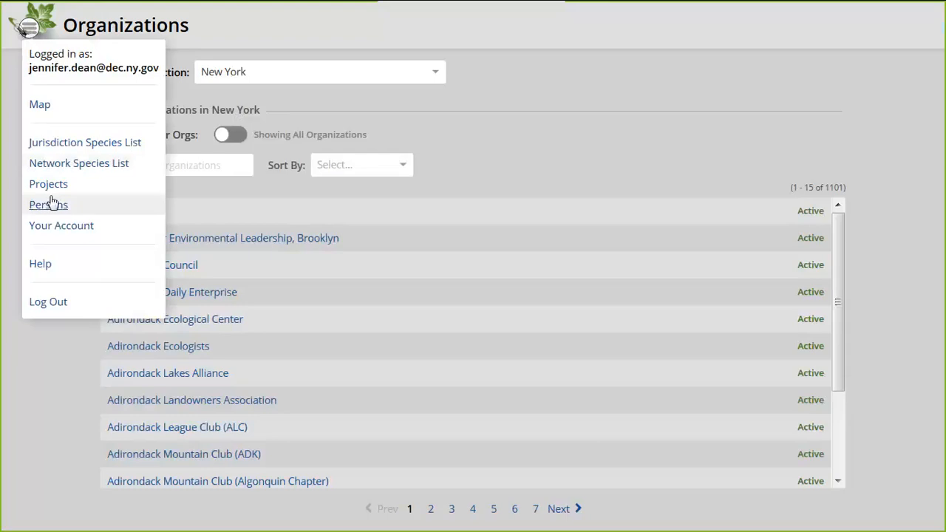
click(221, 13)
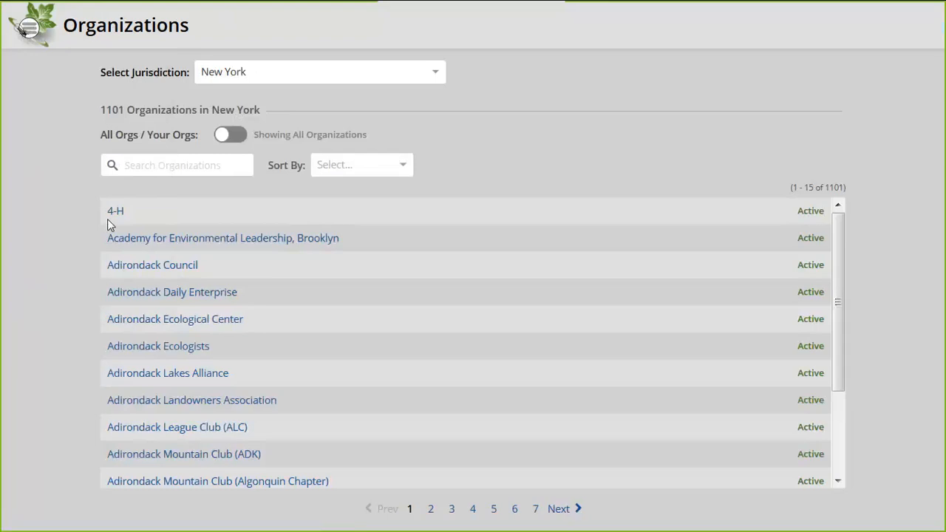
drag(101, 110, 130, 109)
click(134, 136)
click(235, 137)
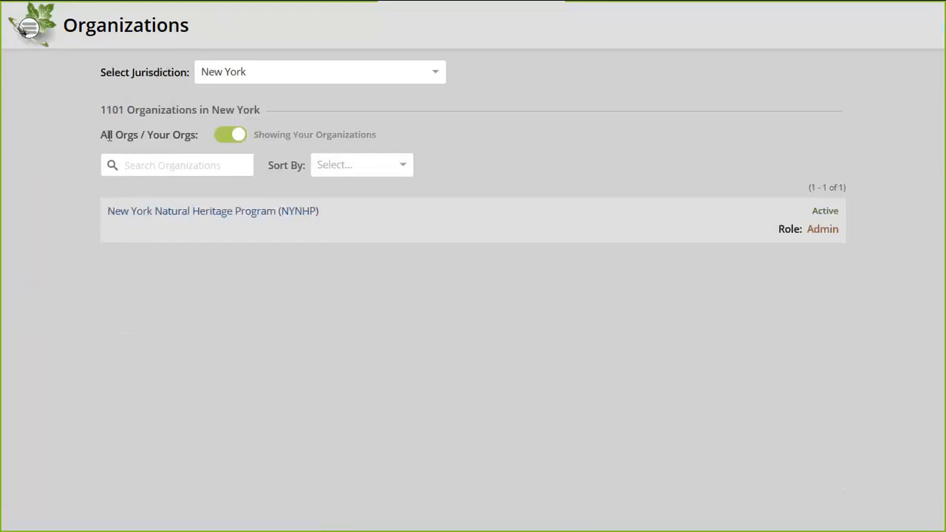
Open the NYNHP organization, review its 31 members and 17 projects, and enter edit mode
click(199, 215)
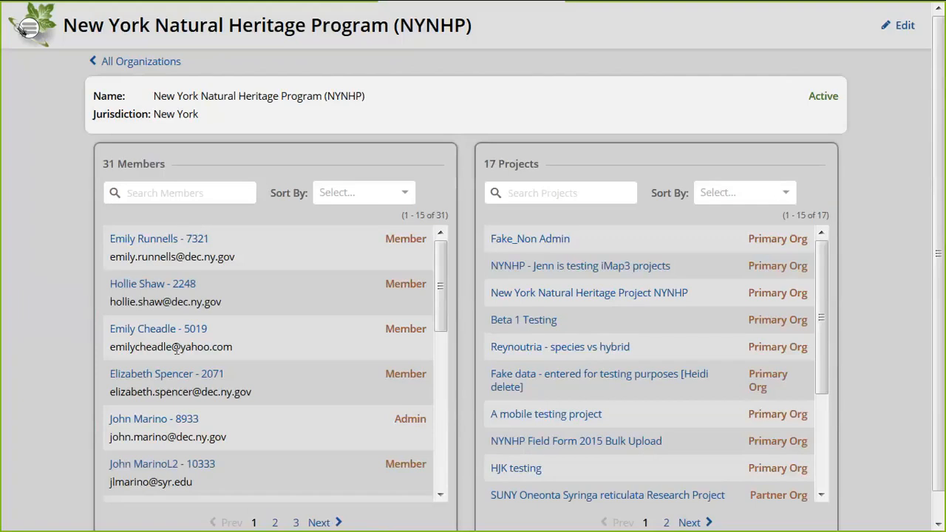
scroll(176, 348, down, 5)
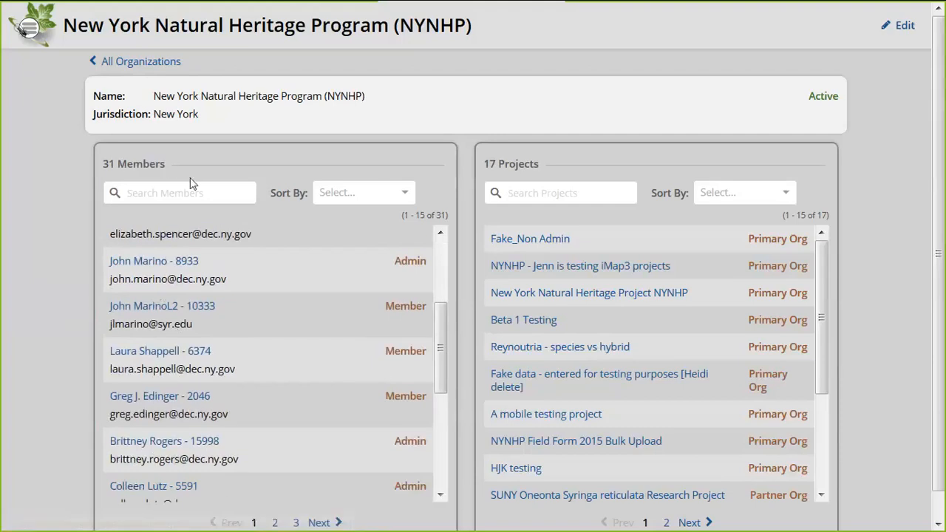
drag(165, 164, 99, 167)
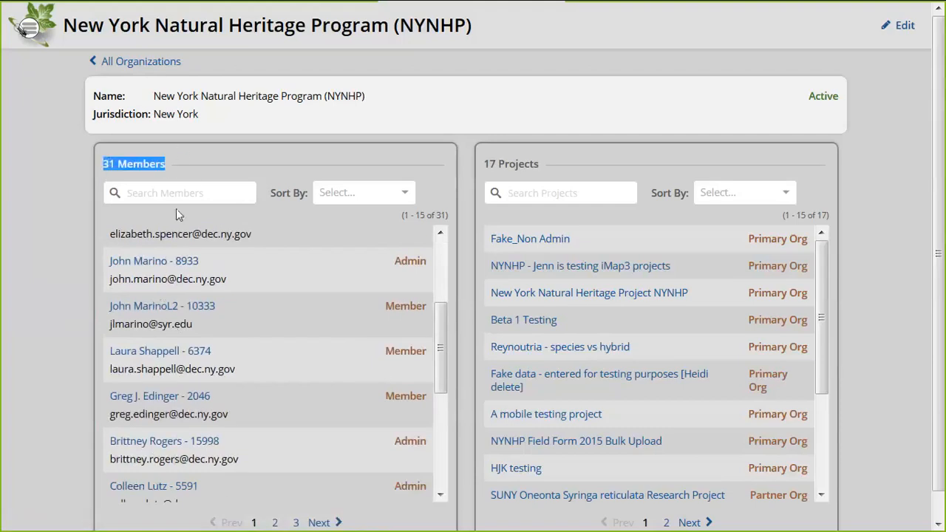
right_click(222, 151)
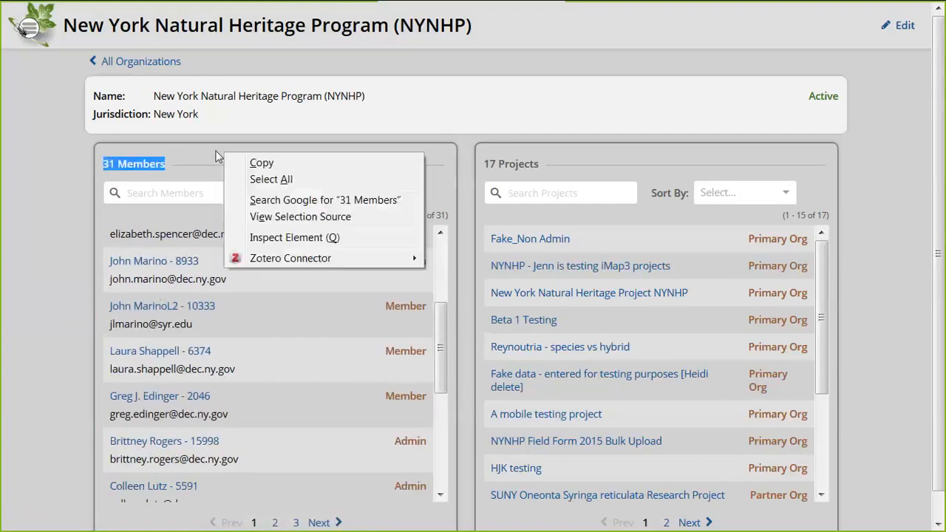
click(81, 280)
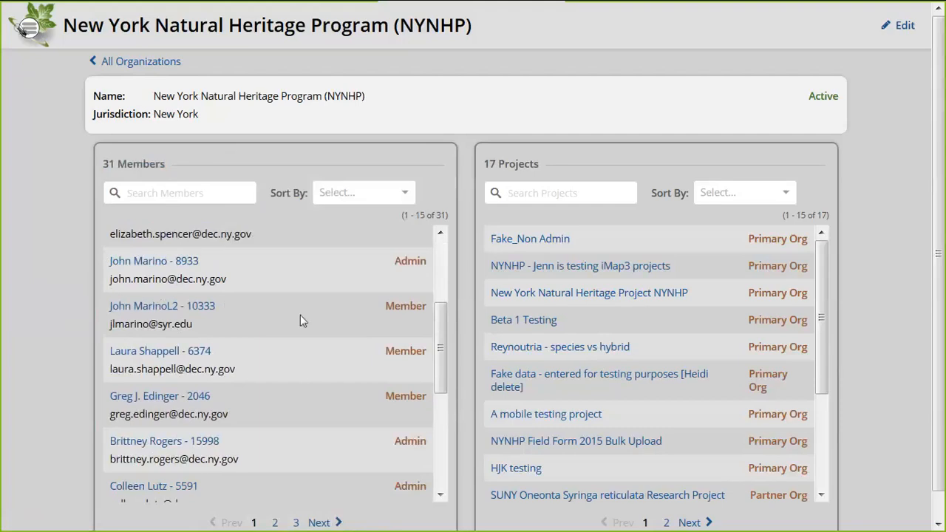
scroll(300, 319, up, 2)
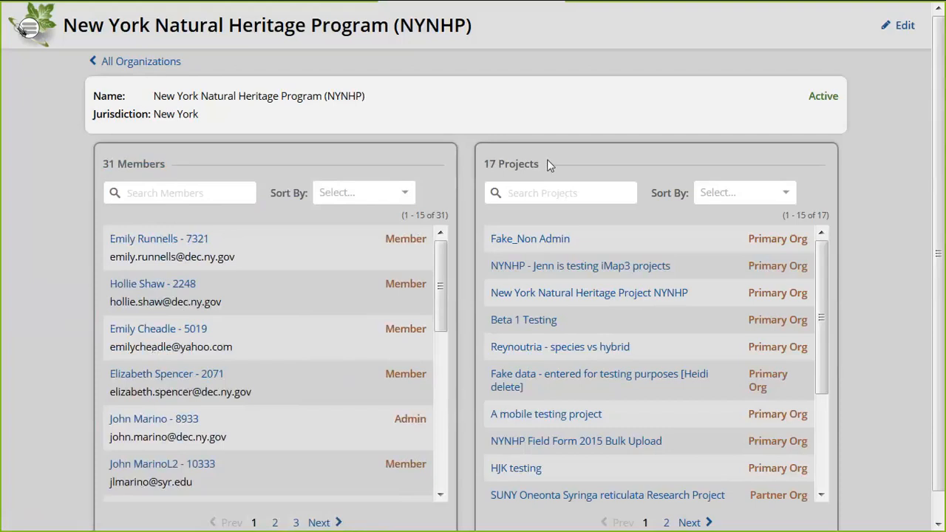
drag(548, 164, 482, 164)
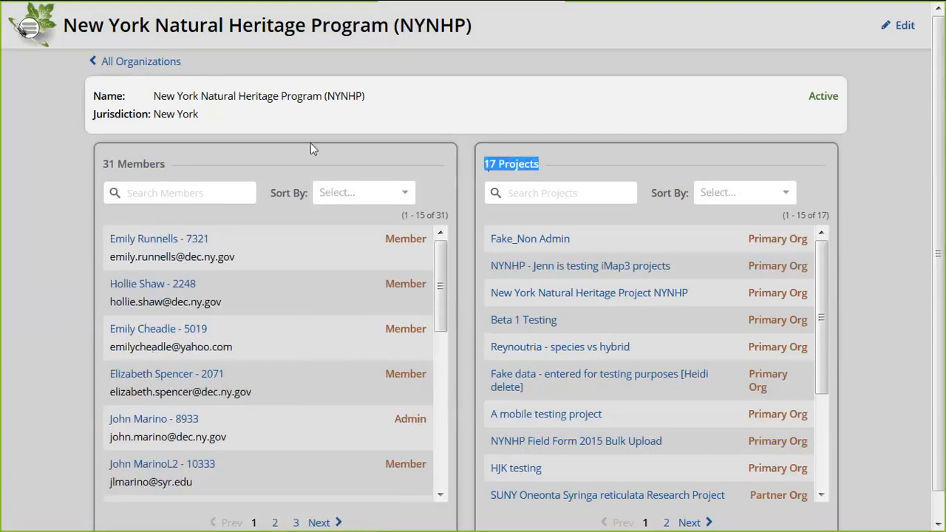
click(909, 29)
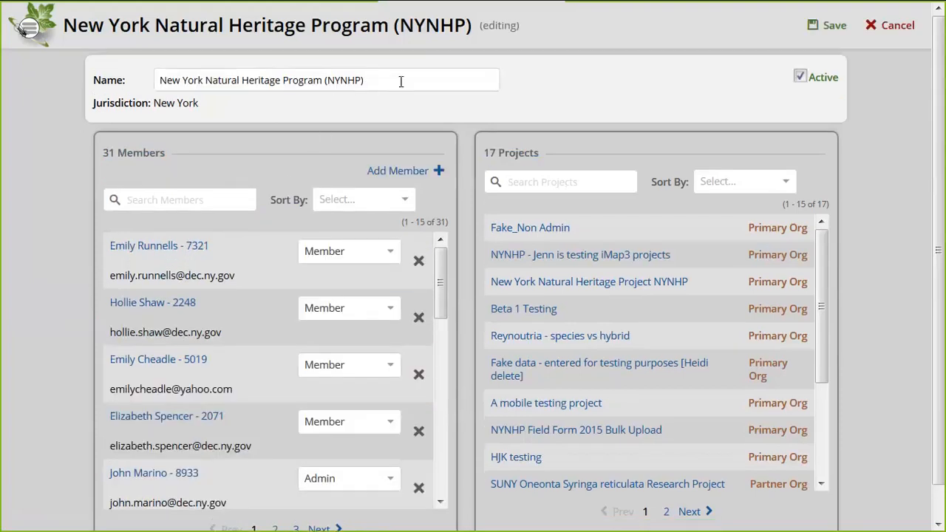
Leave the NYNHP edit page for the full Organizations list of 1101 New York organizations
click(401, 84)
click(401, 85)
click(27, 30)
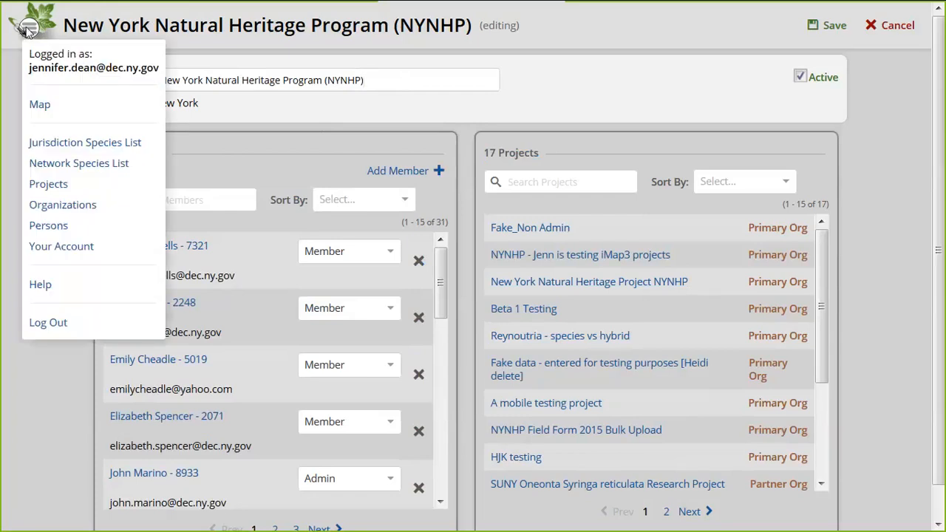
click(96, 207)
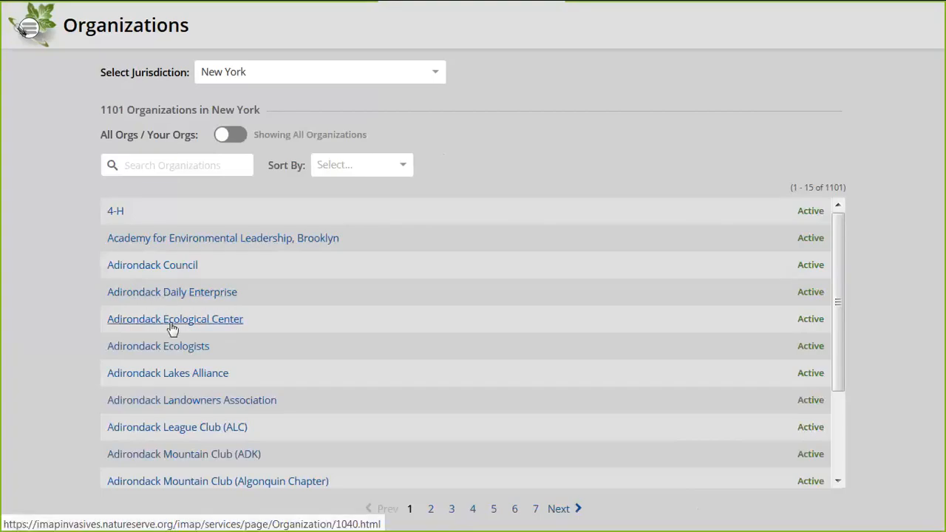
Browse Adirondack Ecological Center and a member's details, then filter Organizations to Your Orgs
click(196, 326)
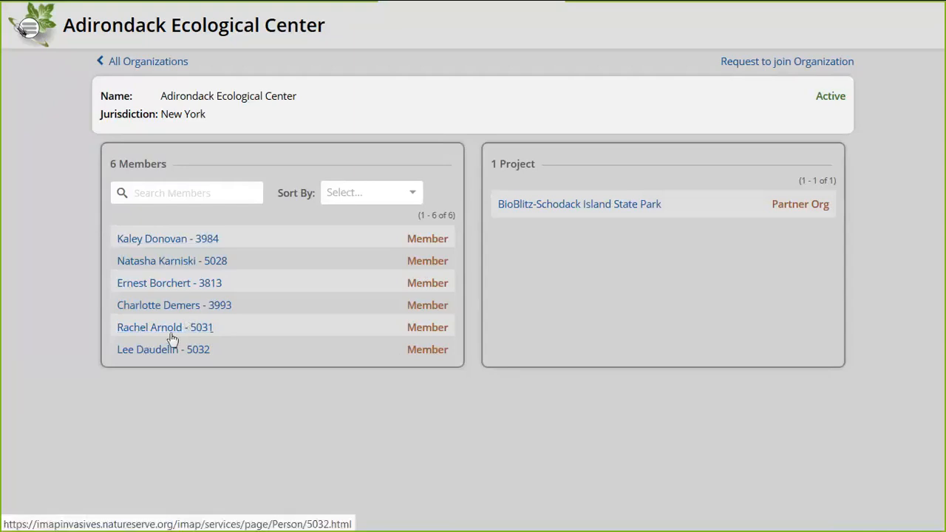
click(164, 239)
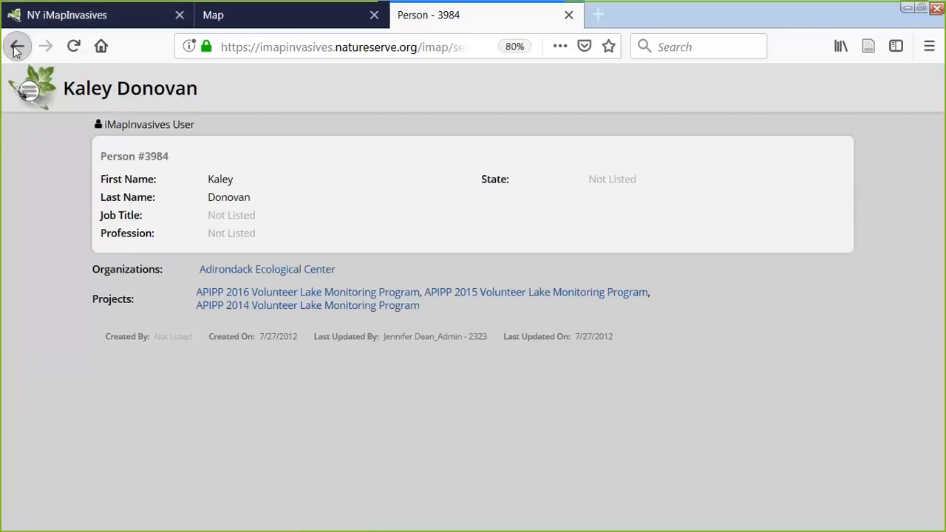
click(16, 47)
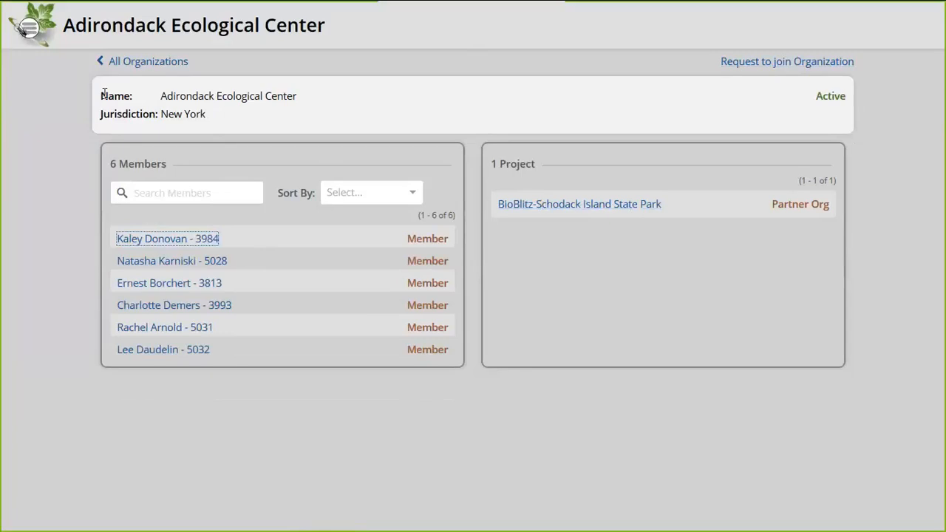
click(147, 65)
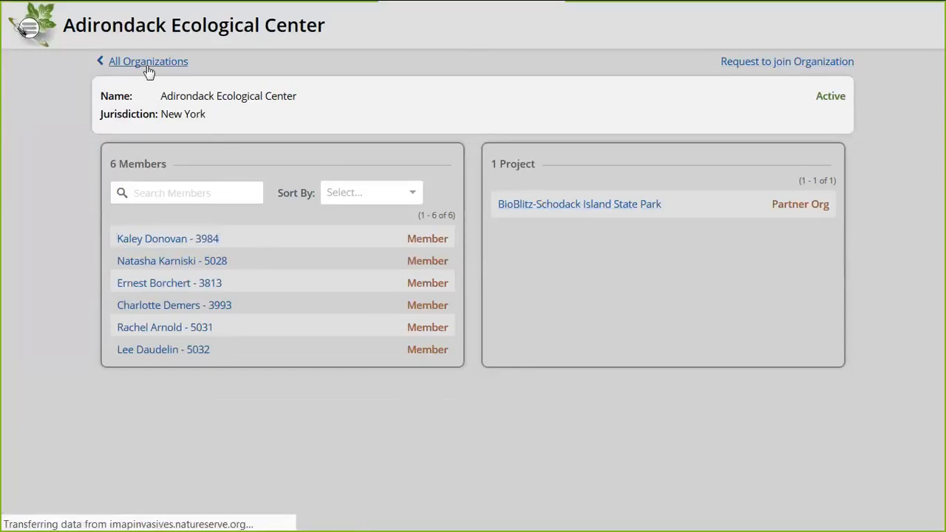
click(230, 135)
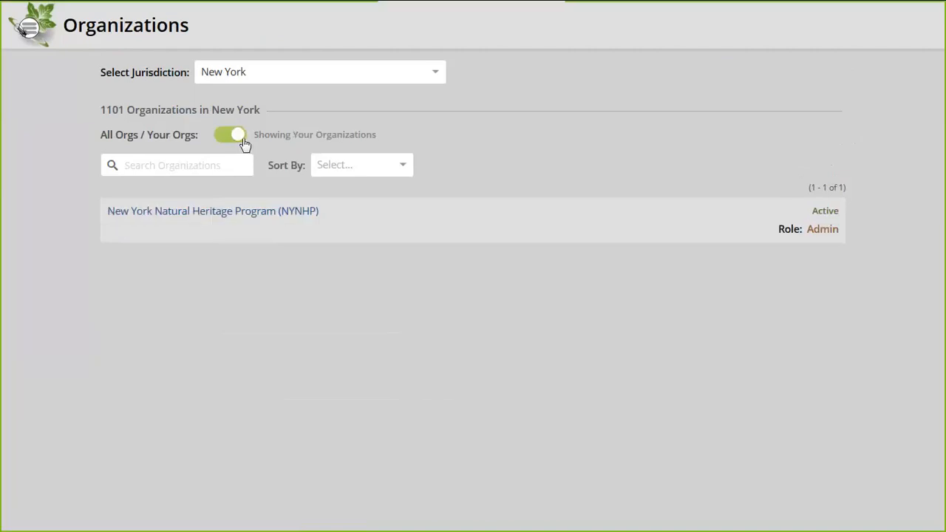
Open the NYNHP organization and search its members for 'meg', then clear the search
click(196, 214)
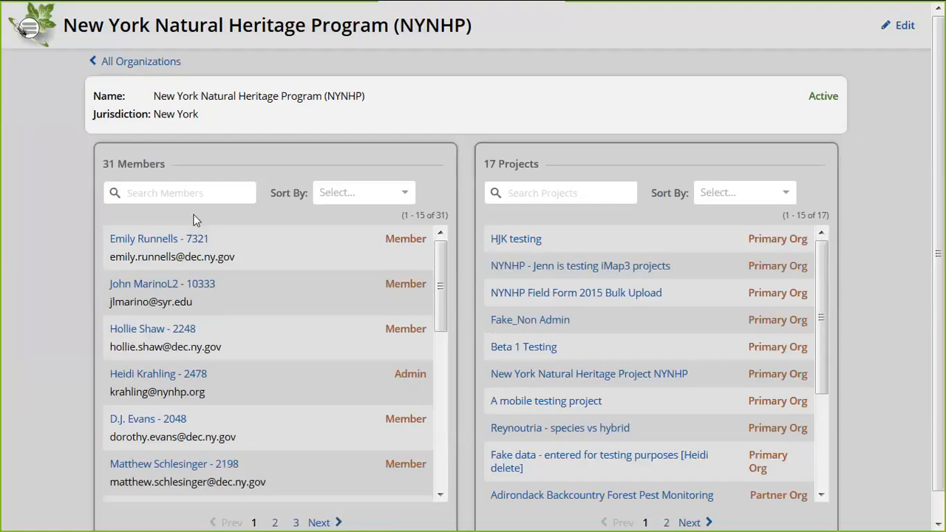
click(182, 192)
text(meg)
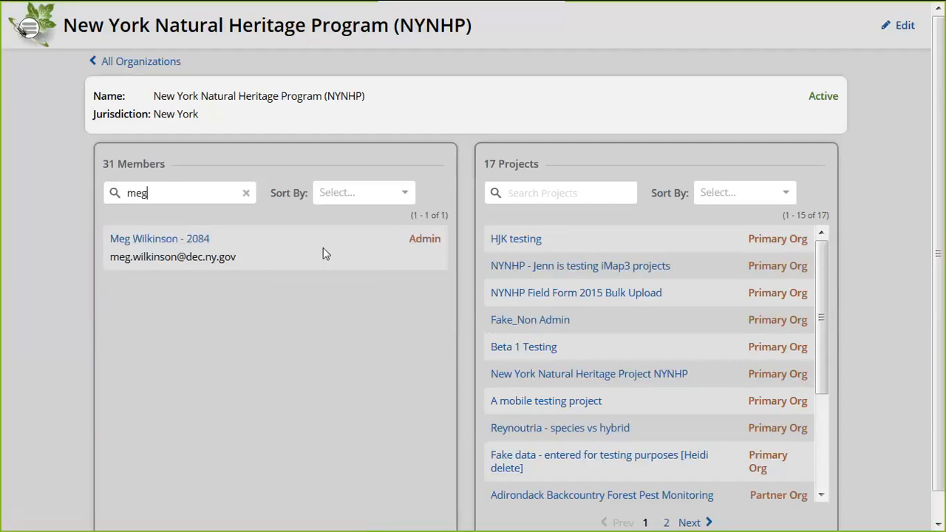
click(246, 194)
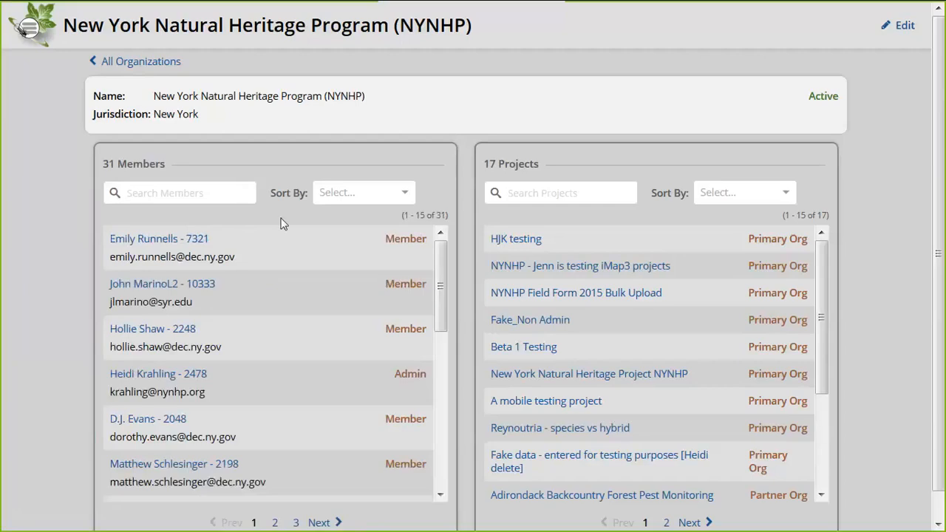
Sort the 31 NYNHP members by Role and put the organization into edit mode
click(380, 194)
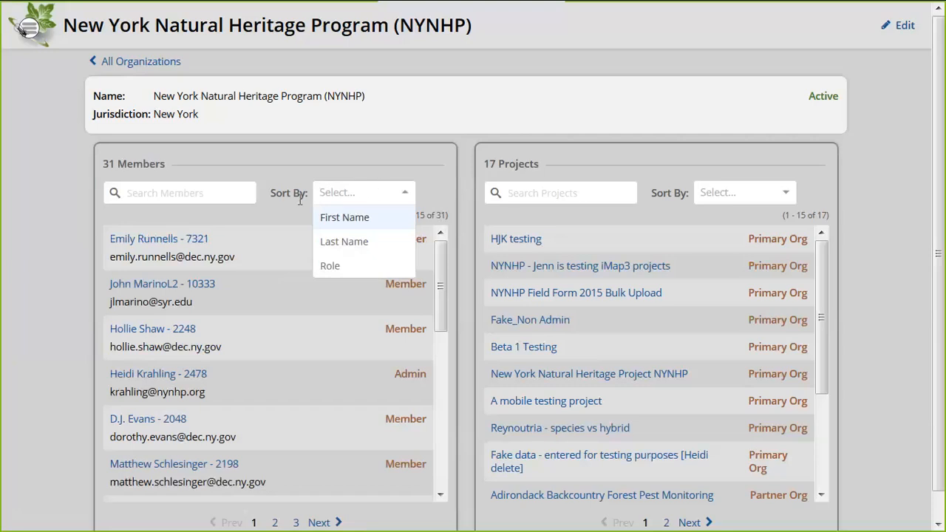
click(331, 264)
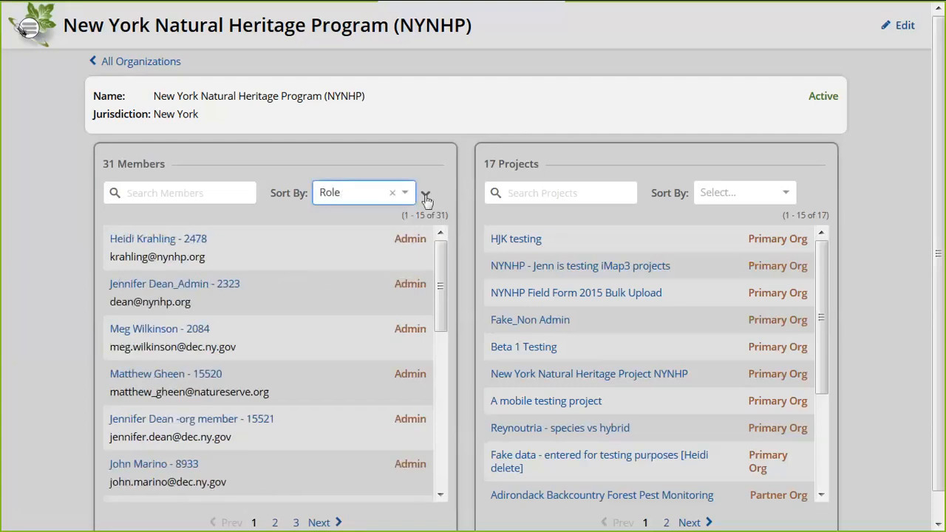
drag(441, 270, 442, 361)
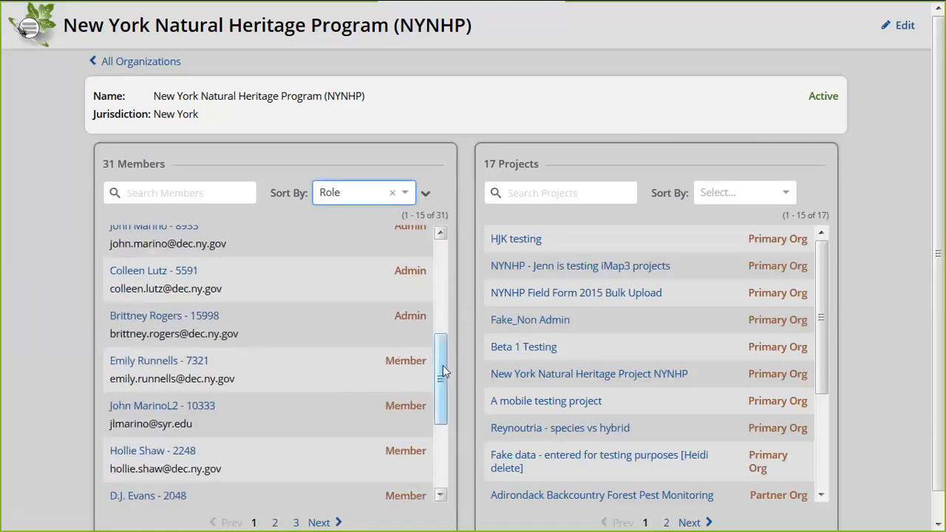
scroll(444, 372, up, 5)
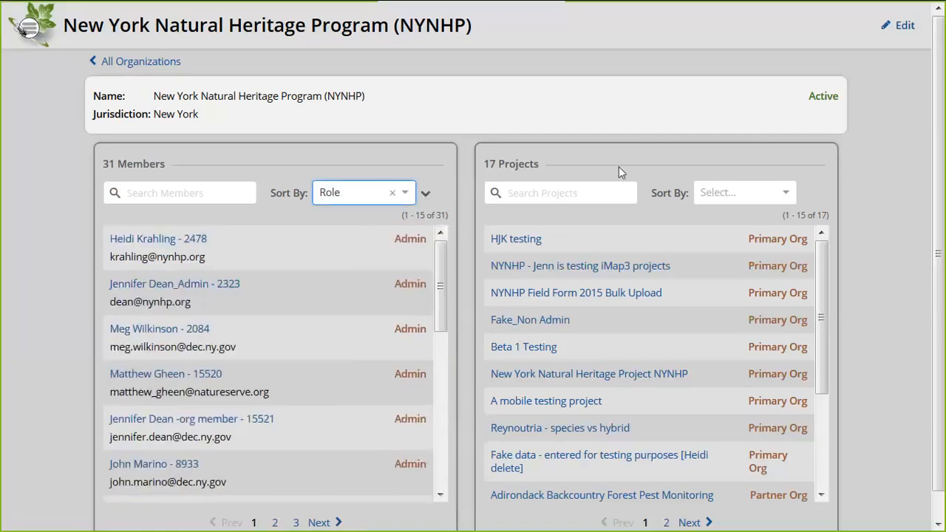
key(F11)
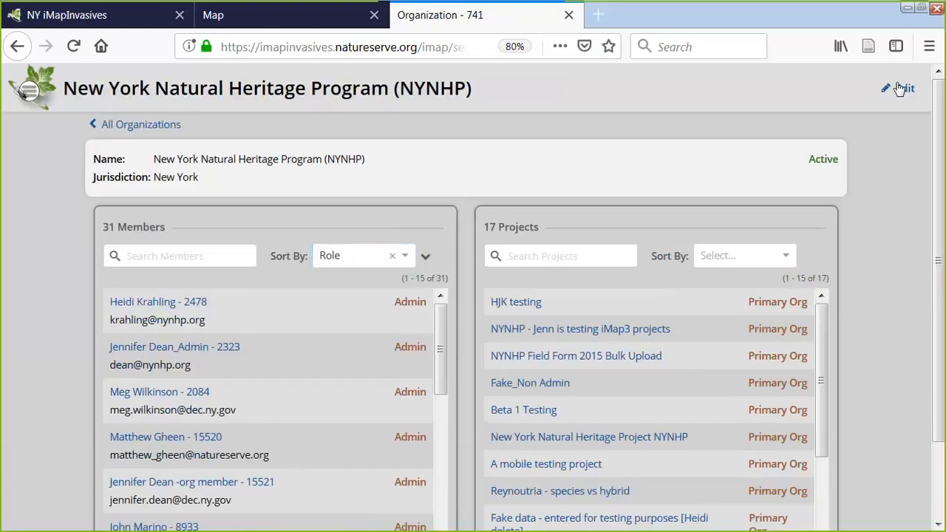
click(900, 88)
key(F11)
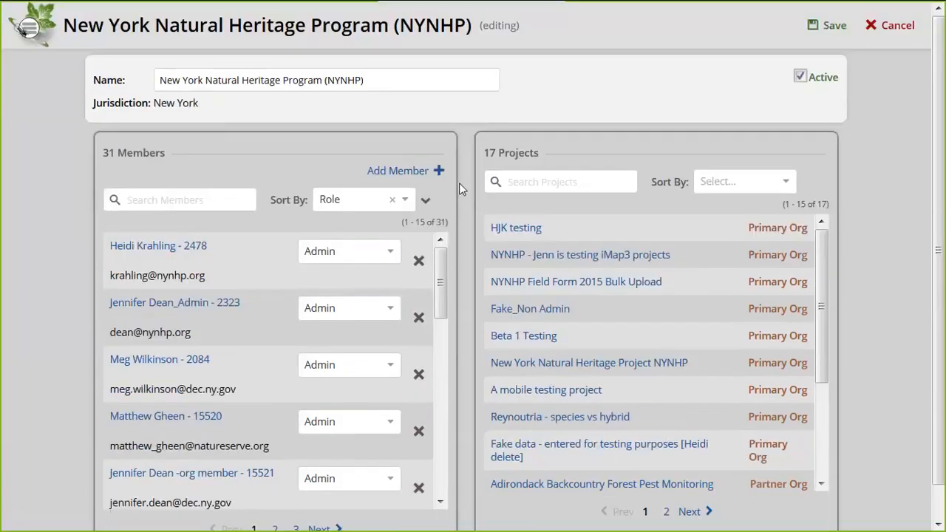
Leave the first member's role as Admin, cancel editing, and return to all 1101 organizations
click(388, 255)
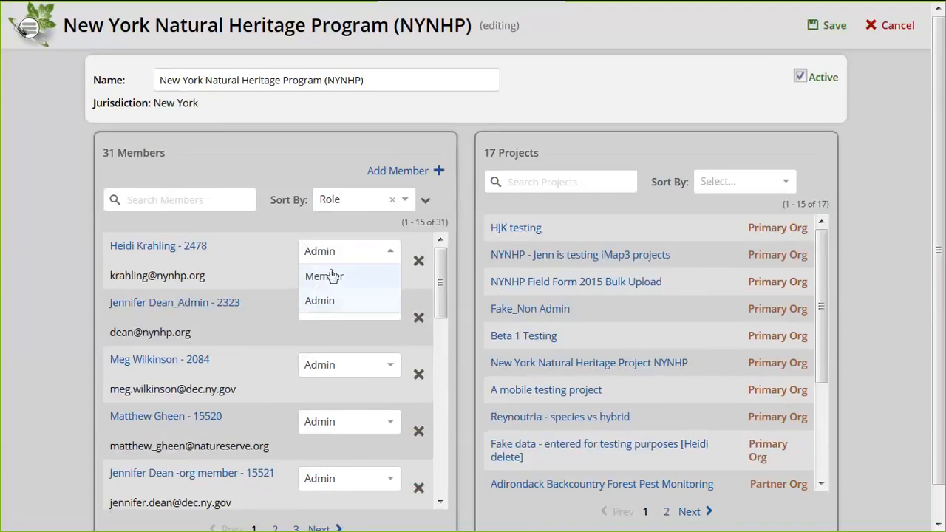
click(411, 278)
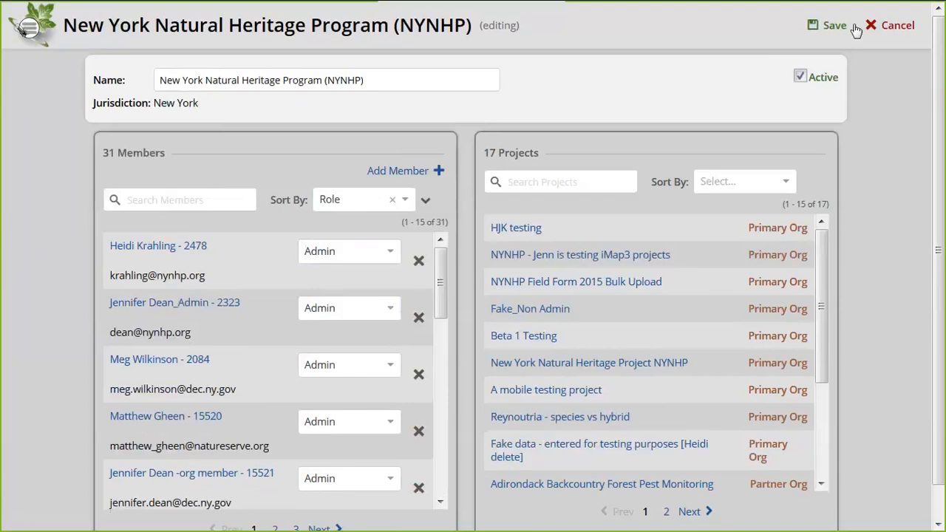
click(885, 33)
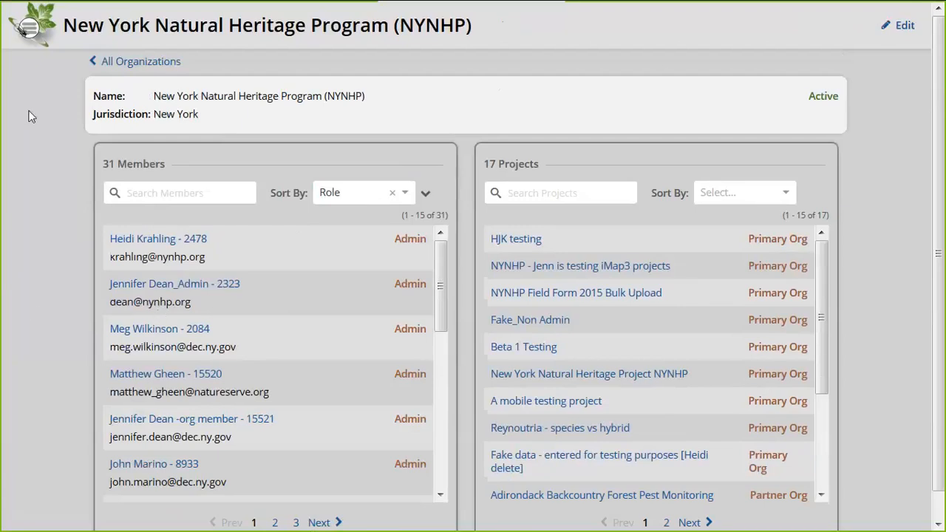
click(122, 66)
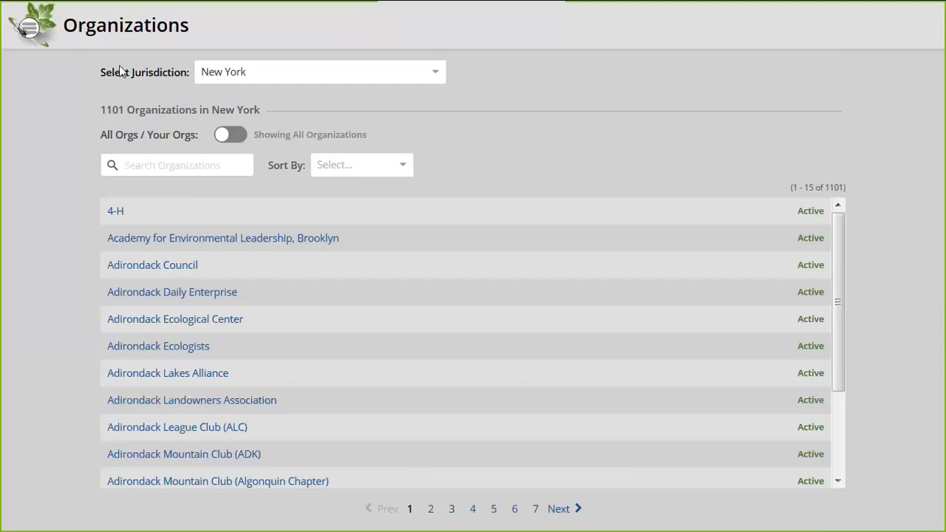
Return from the Organizations list to the North America species records map
click(24, 32)
click(43, 111)
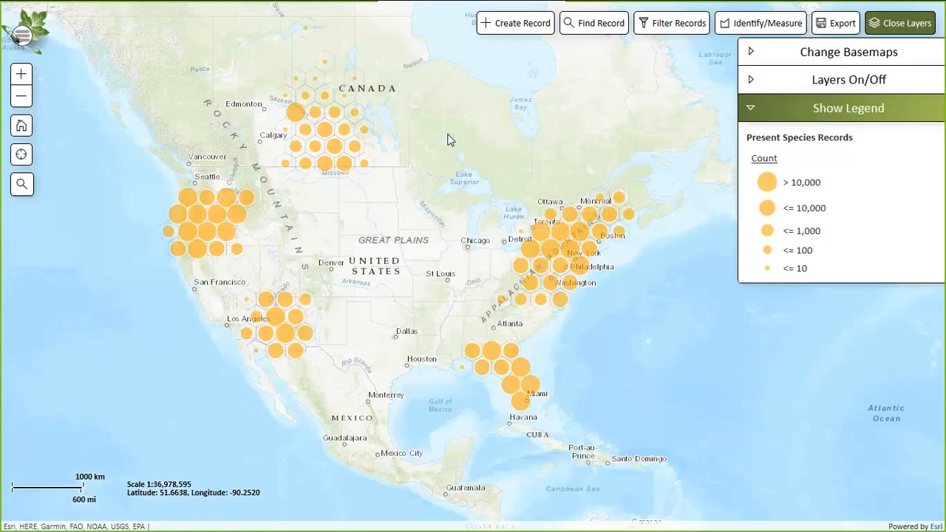
Pan the map to the riverfront preserve and open the details of Mugwort record #450702
click(22, 158)
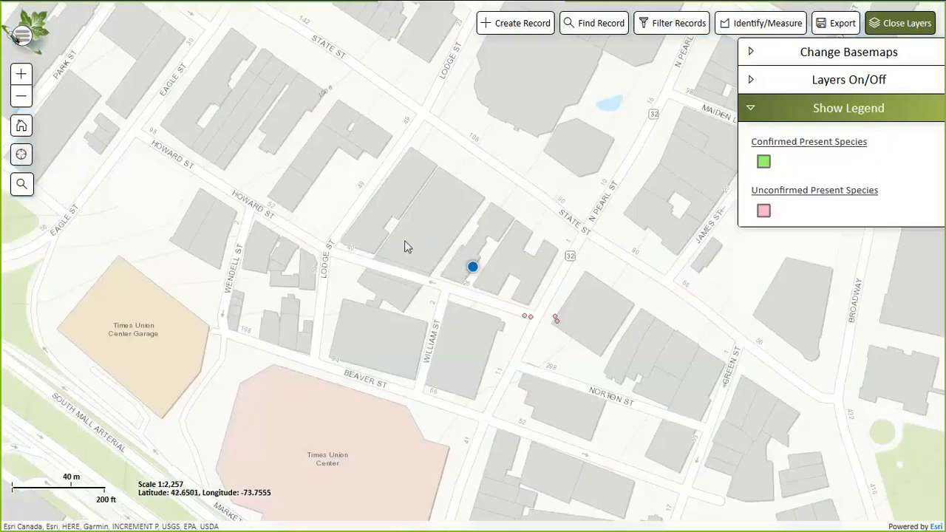
drag(405, 300, 174, 207)
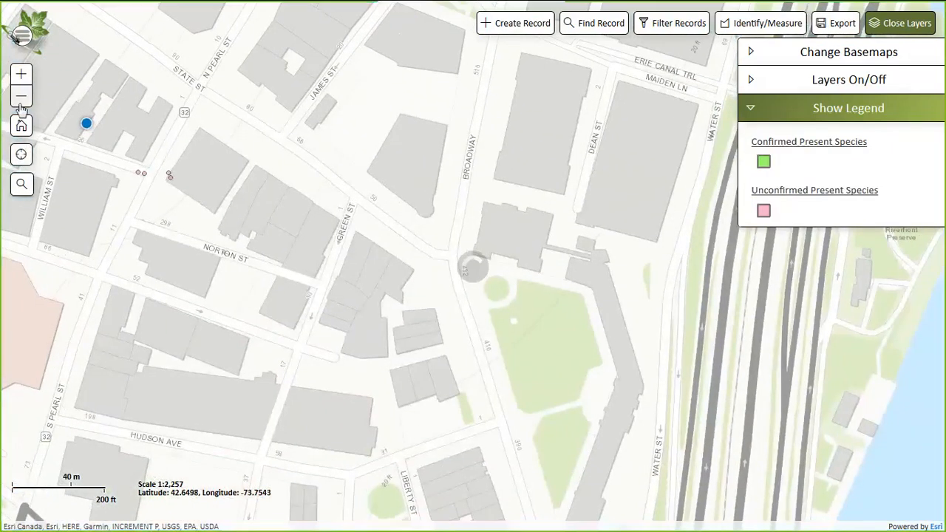
click(21, 96)
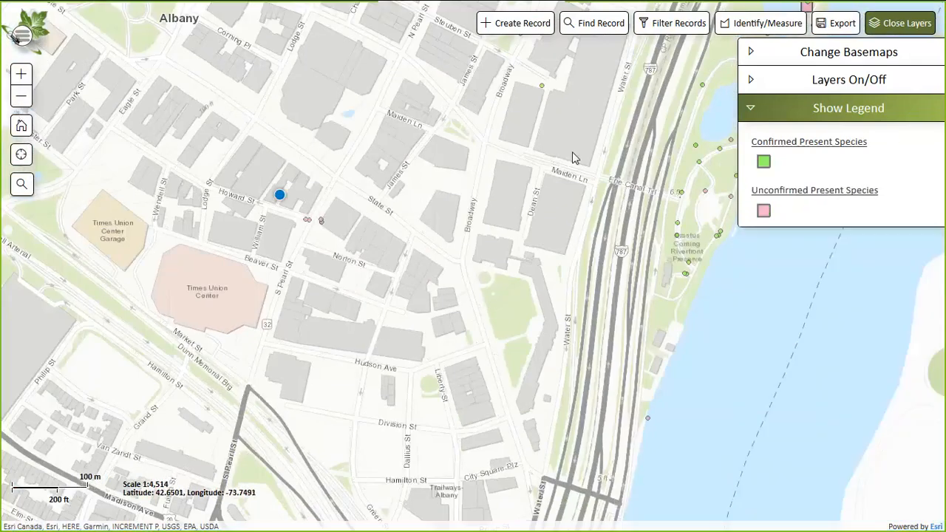
drag(496, 225, 395, 351)
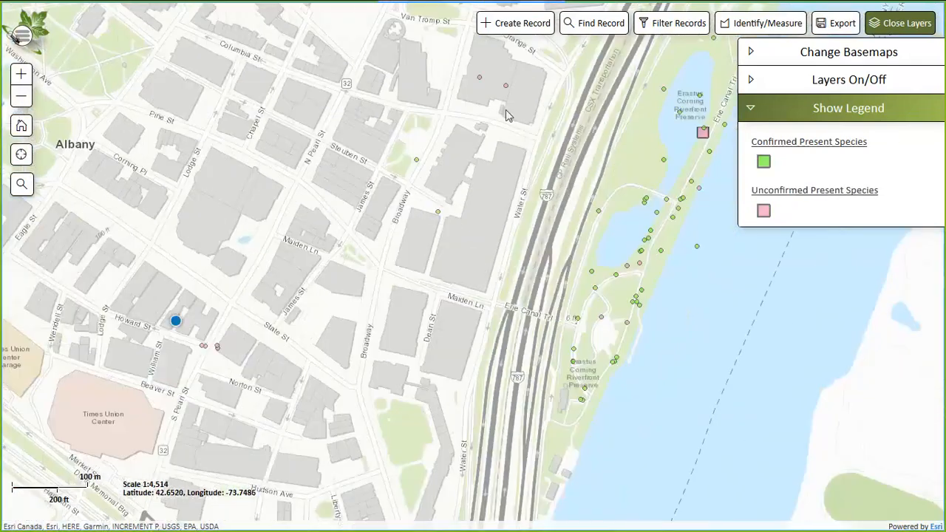
drag(507, 116, 490, 174)
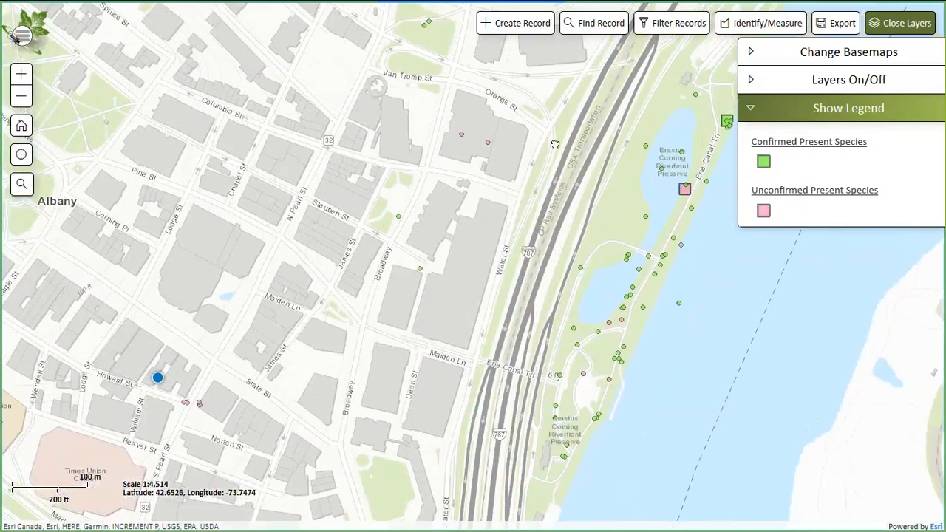
drag(555, 144, 507, 265)
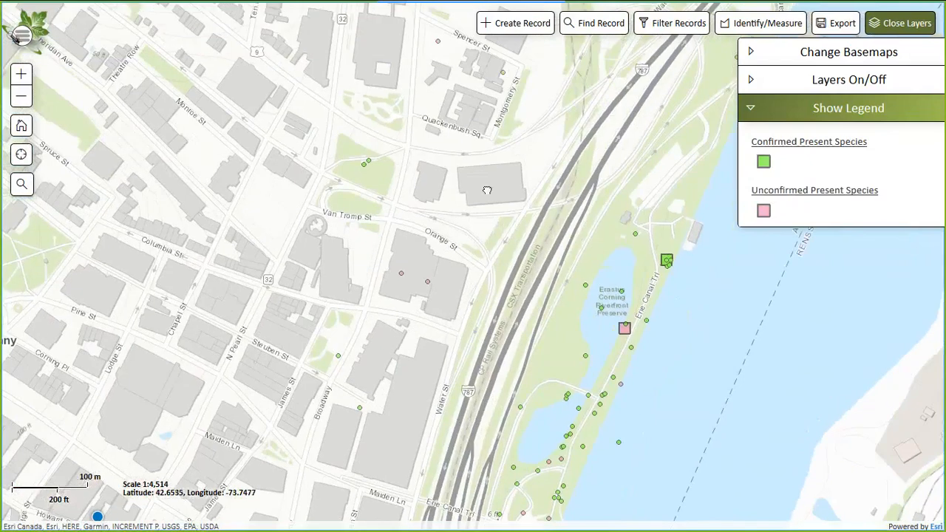
drag(486, 190, 493, 213)
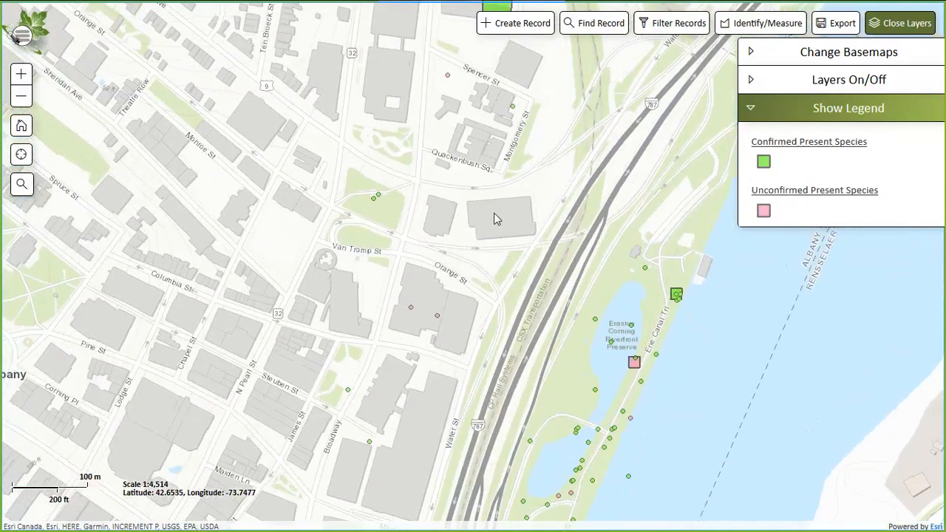
click(448, 78)
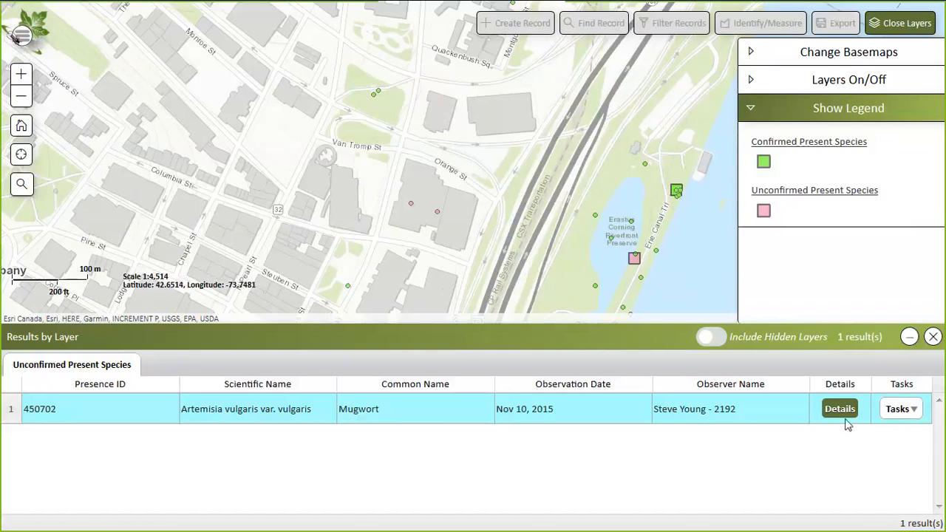
click(368, 423)
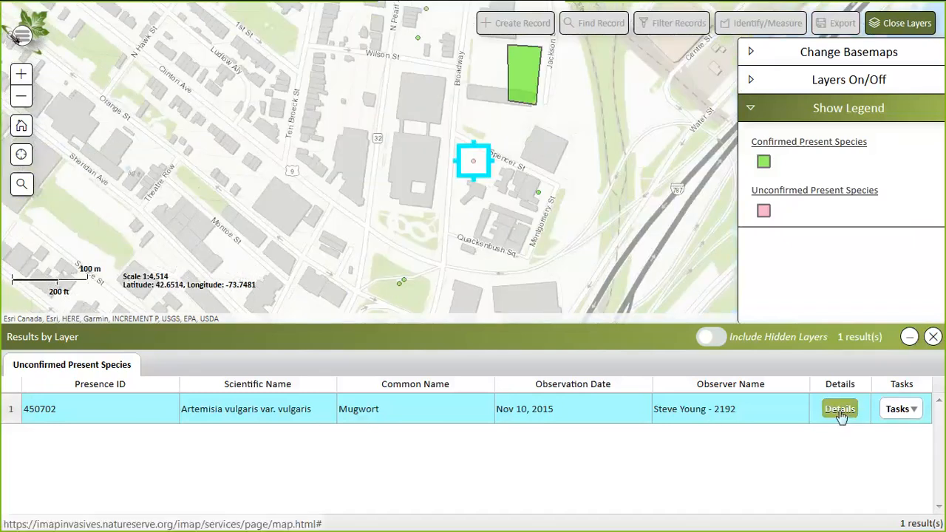
click(840, 411)
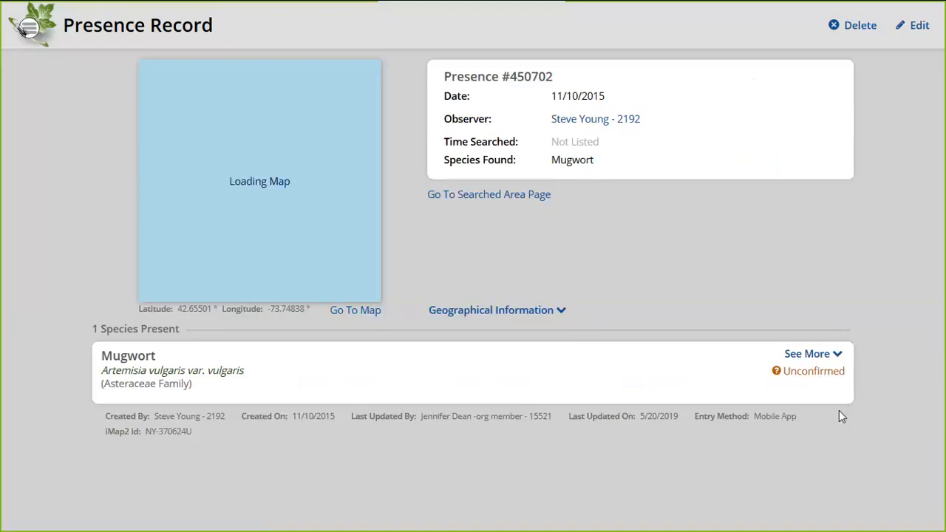
Expand the Mugwort entry and inspect its field photo full-size, then return to record 450702
click(813, 355)
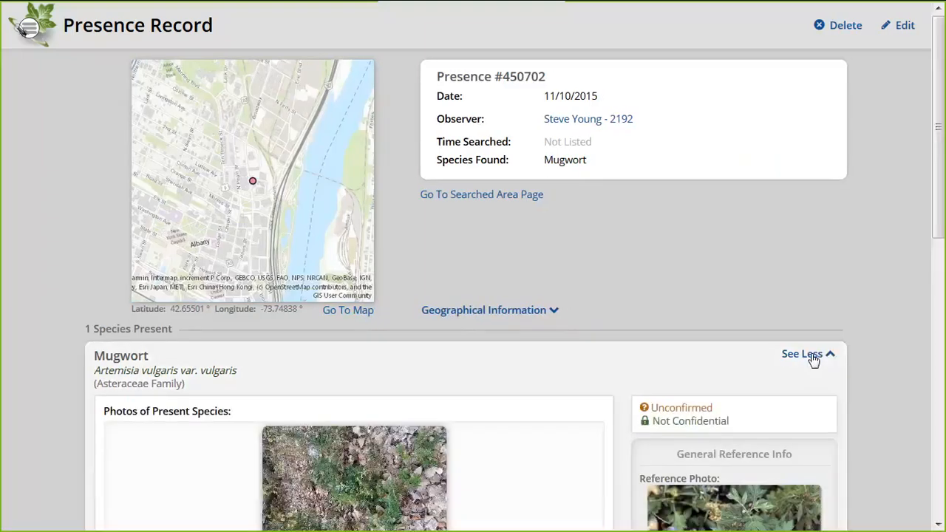
scroll(799, 294, down, 3)
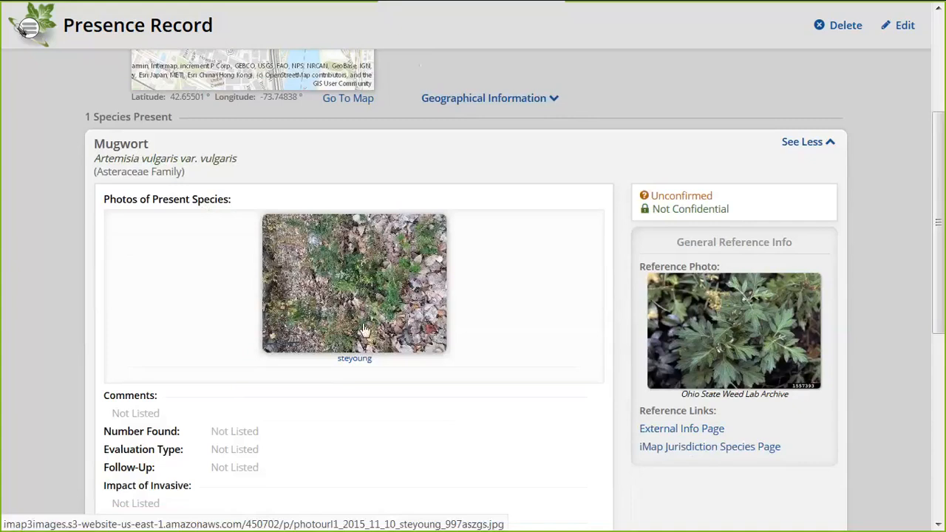
click(305, 309)
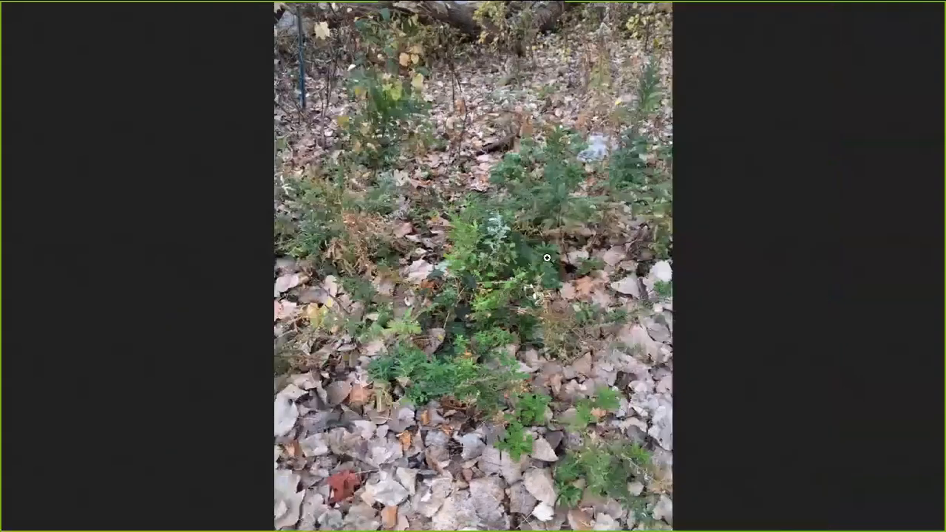
click(547, 257)
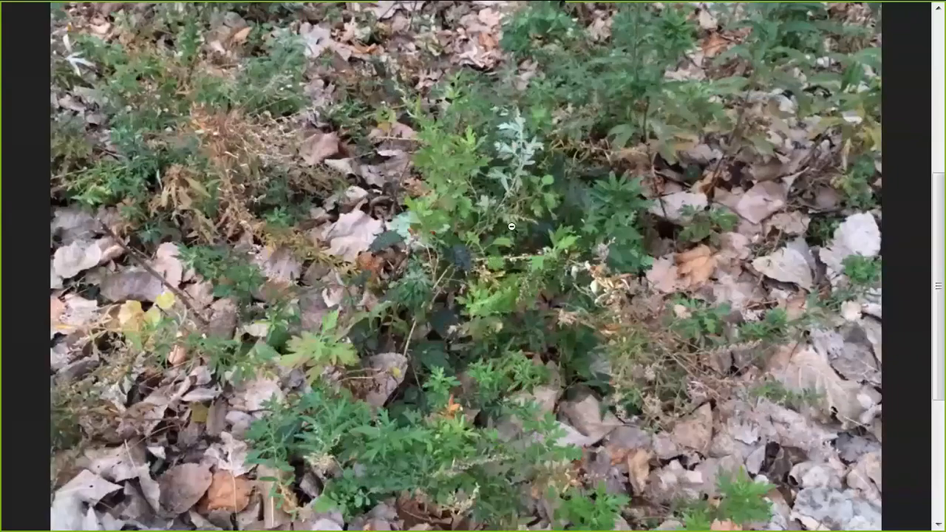
click(412, 288)
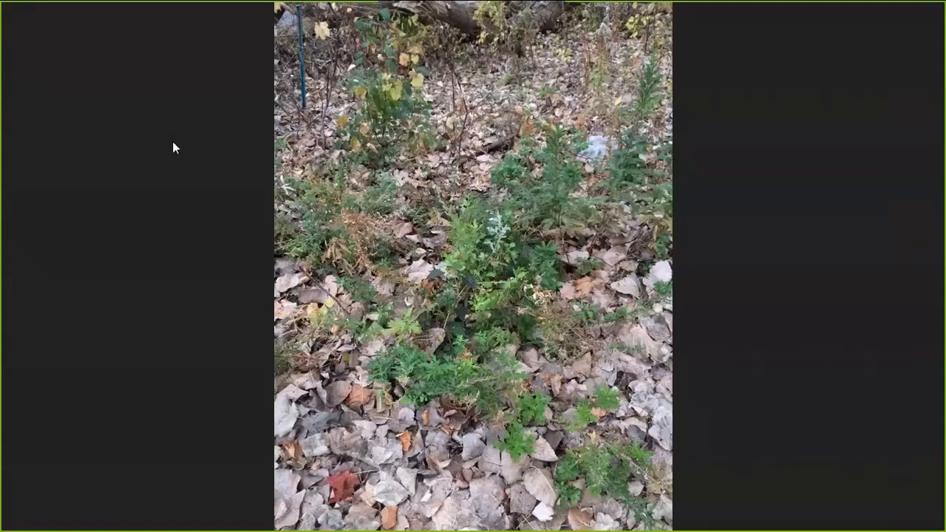
mouse_move(248, 14)
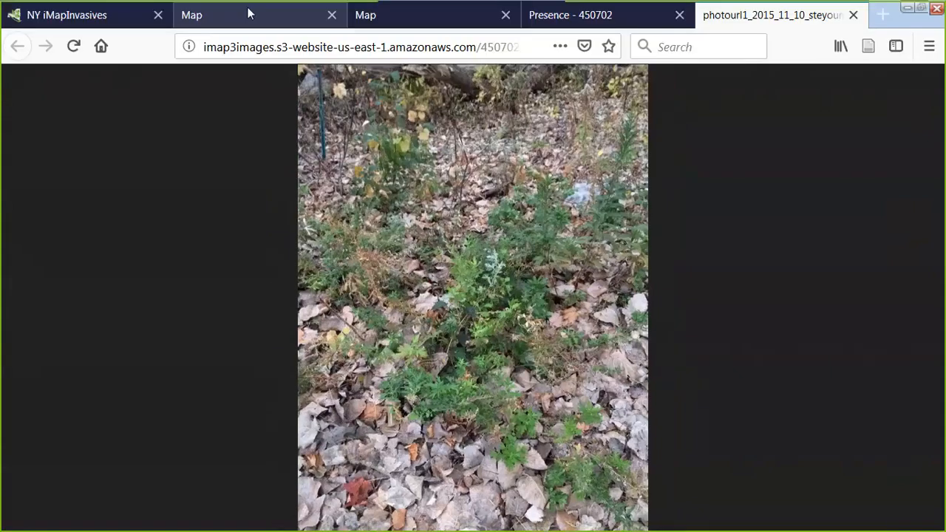
click(614, 15)
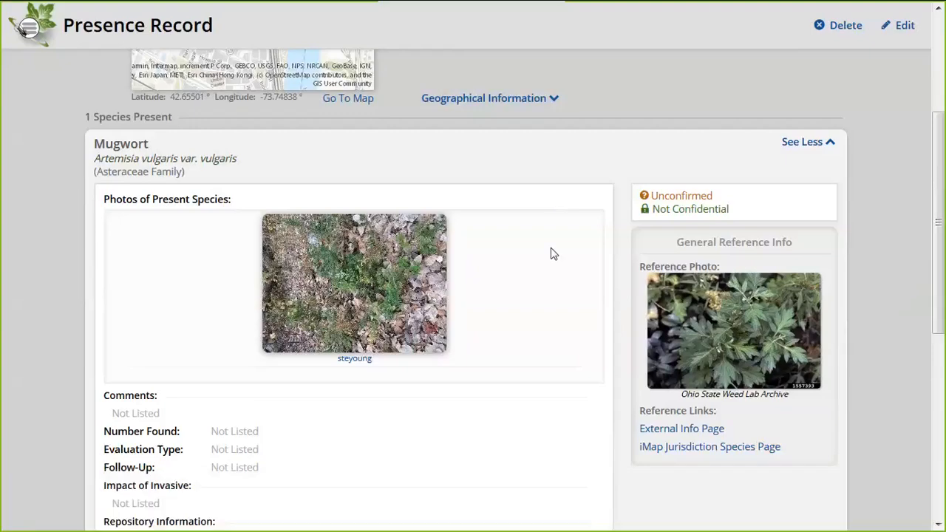
scroll(553, 254, up, 3)
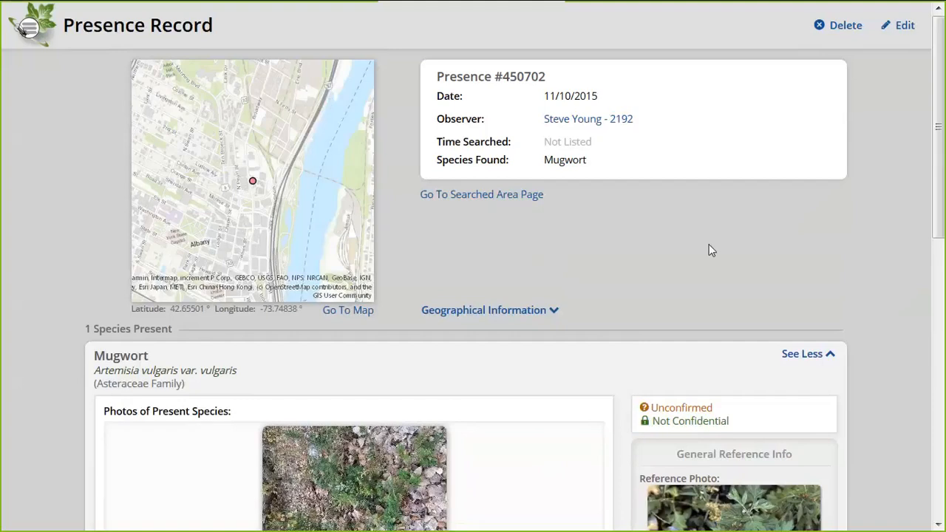
Put record #450702 into editing and look over Tagged Projects and Comments, leaving them untagged and blank
click(905, 25)
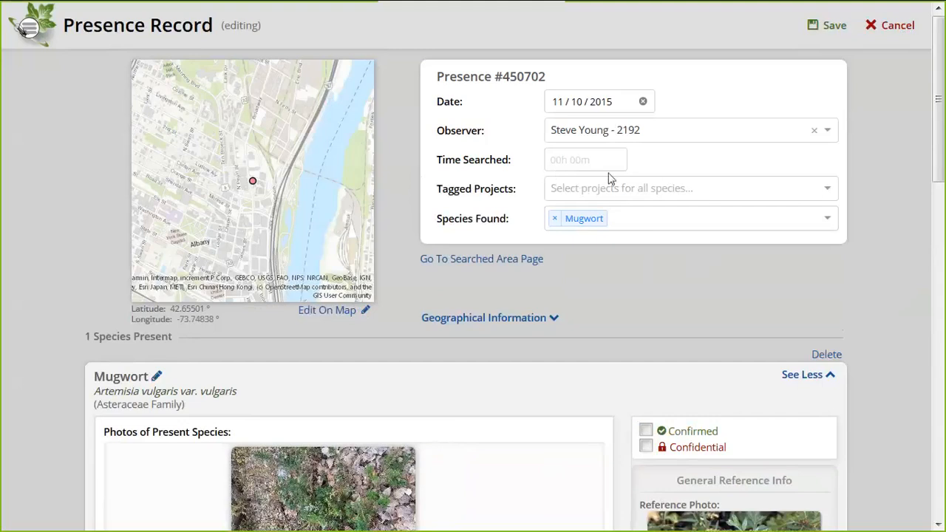
click(621, 190)
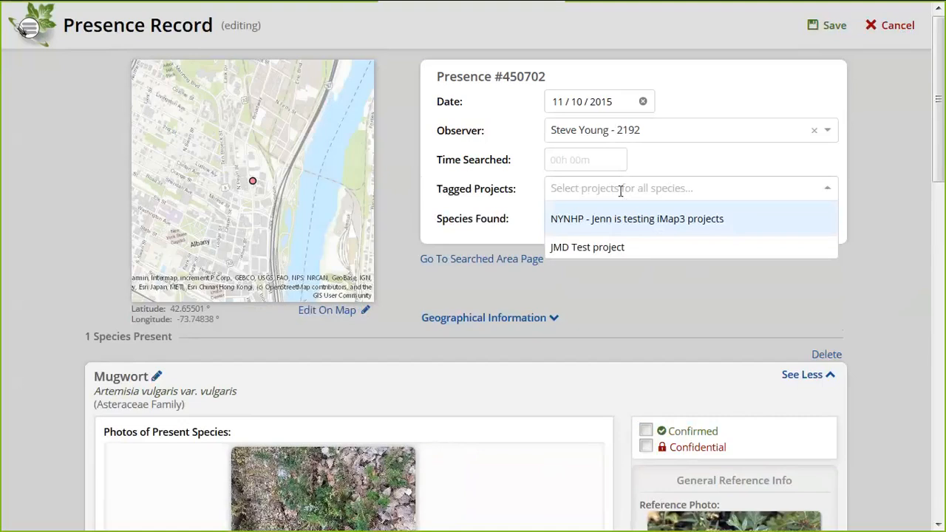
click(617, 293)
scroll(617, 292, down, 5)
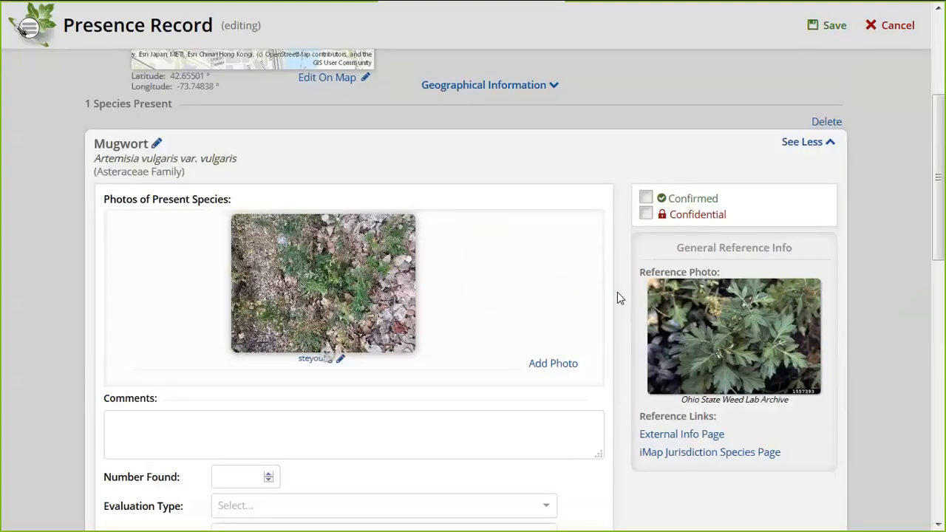
click(250, 303)
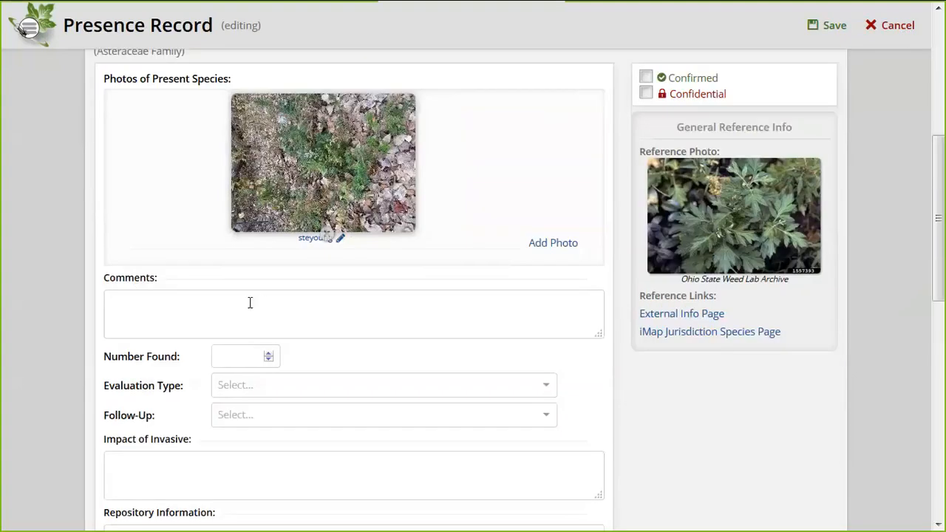
scroll(250, 302, down, 1)
scroll(250, 304, up, 1)
scroll(196, 184, up, 3)
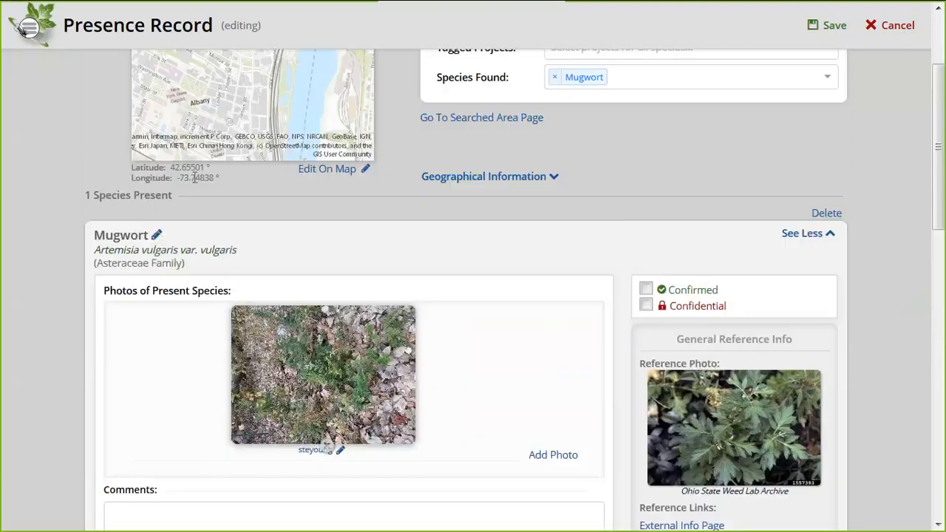
Check the species selector, keep Mugwort, and review the form down to Confirmation
click(158, 238)
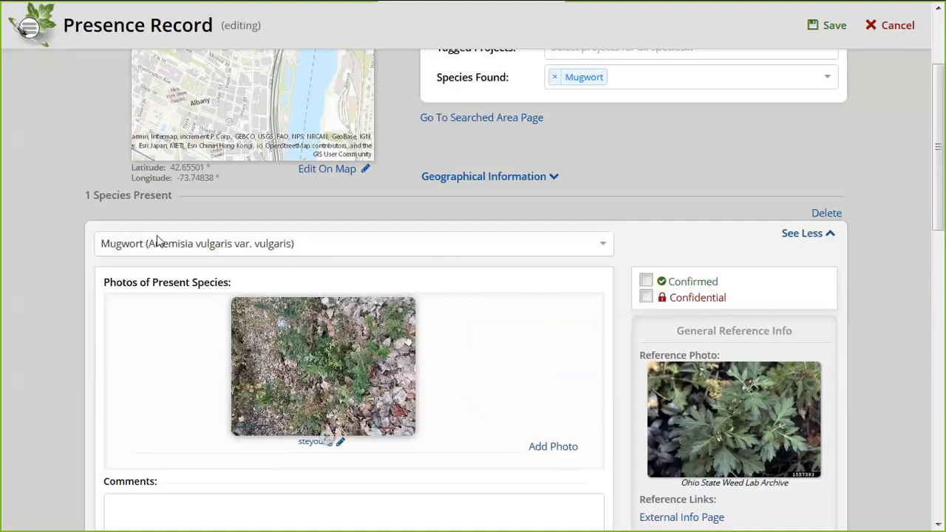
click(236, 244)
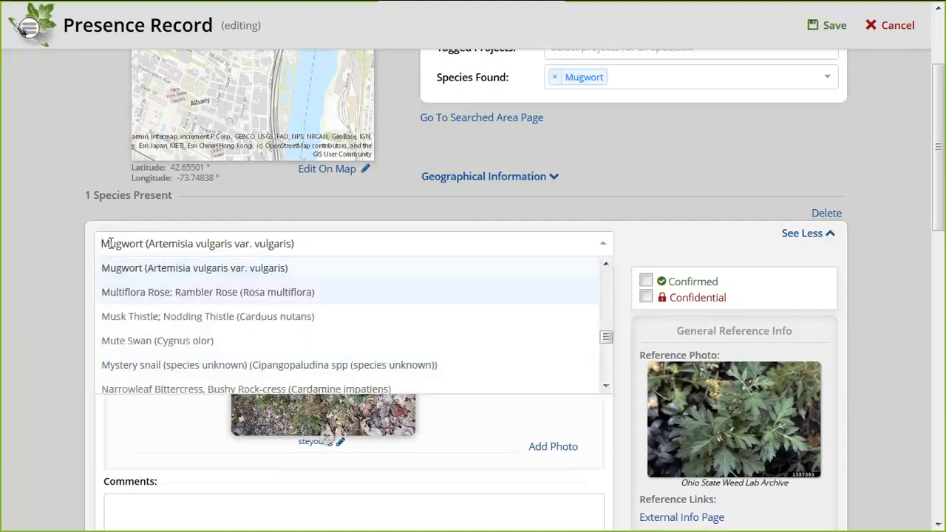
click(74, 244)
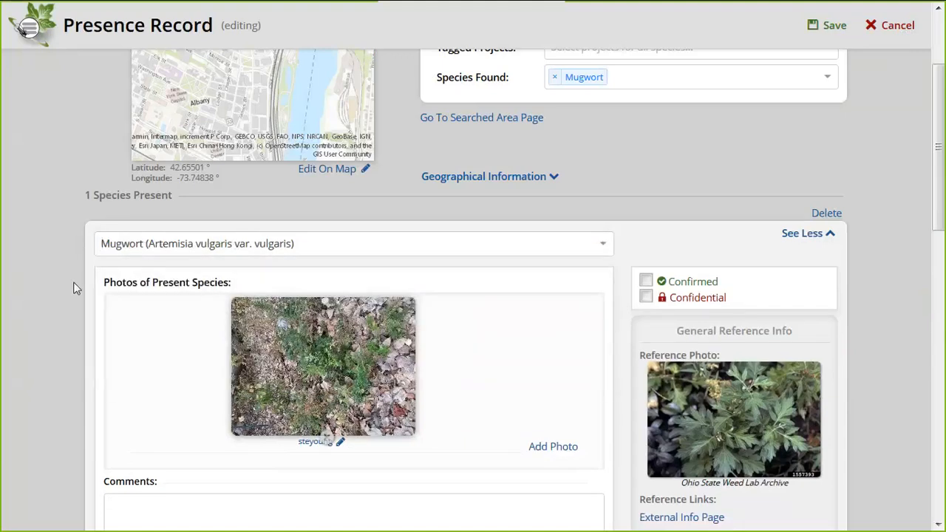
scroll(74, 288, down, 5)
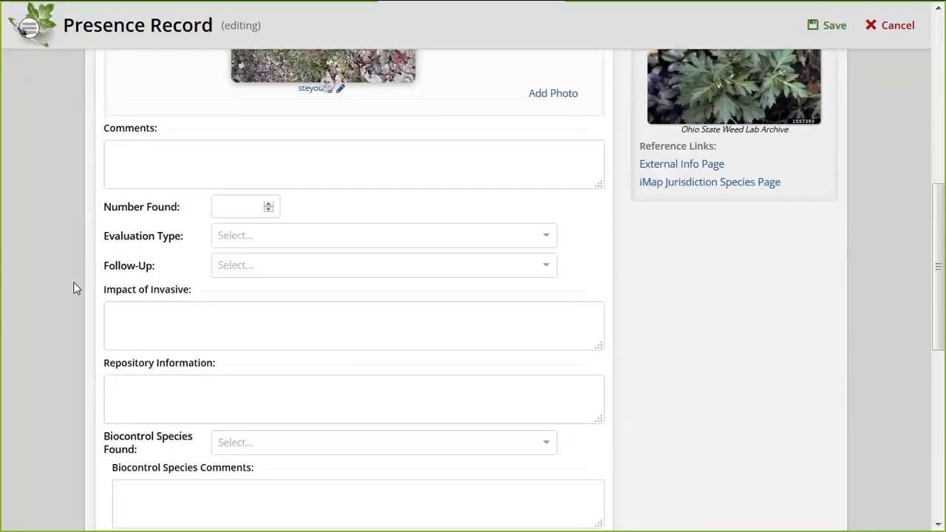
scroll(74, 288, down, 1)
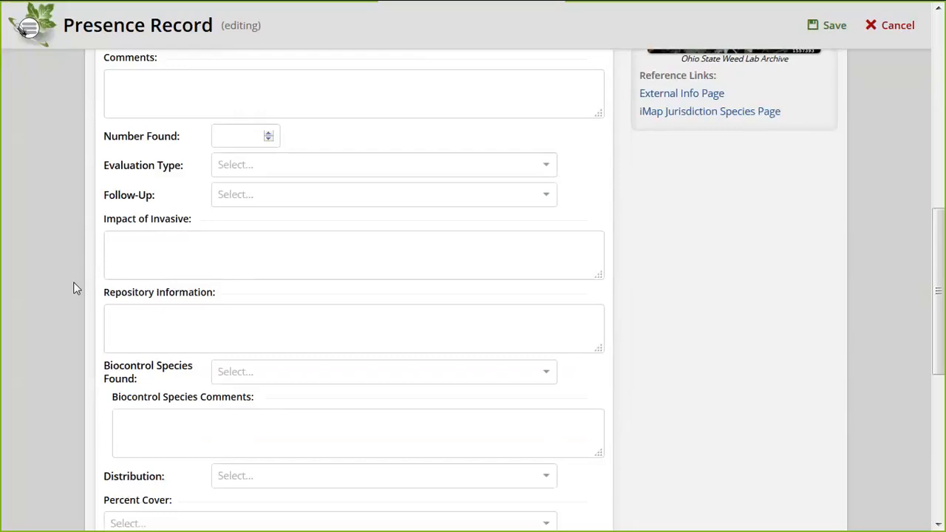
scroll(74, 288, down, 3)
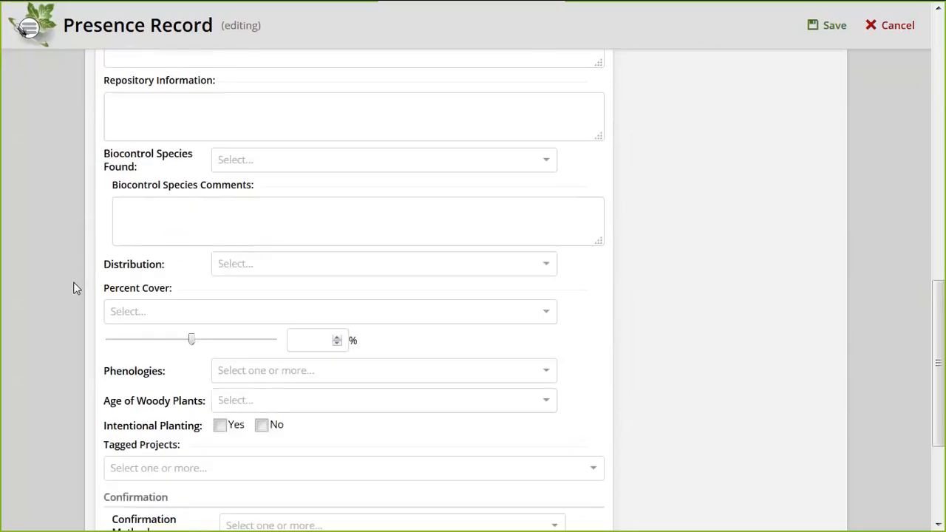
scroll(245, 408, down, 1)
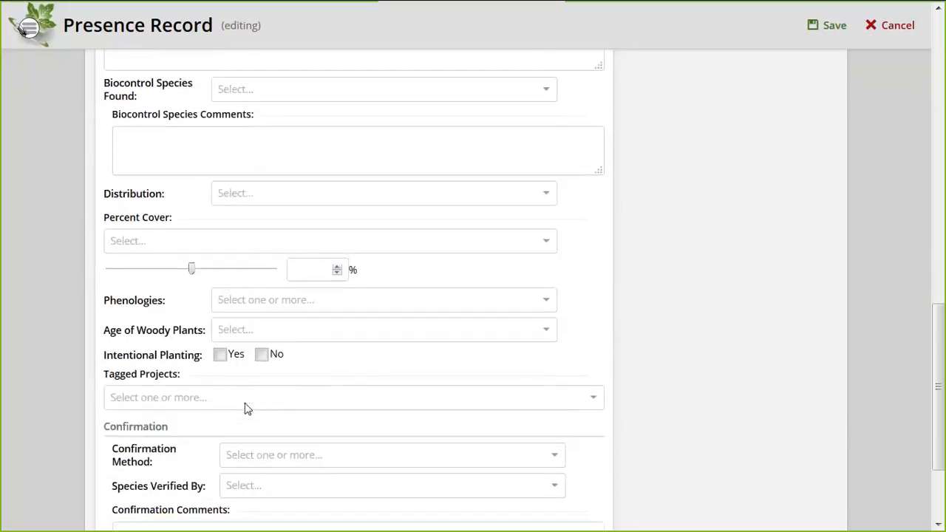
scroll(262, 387, down, 1)
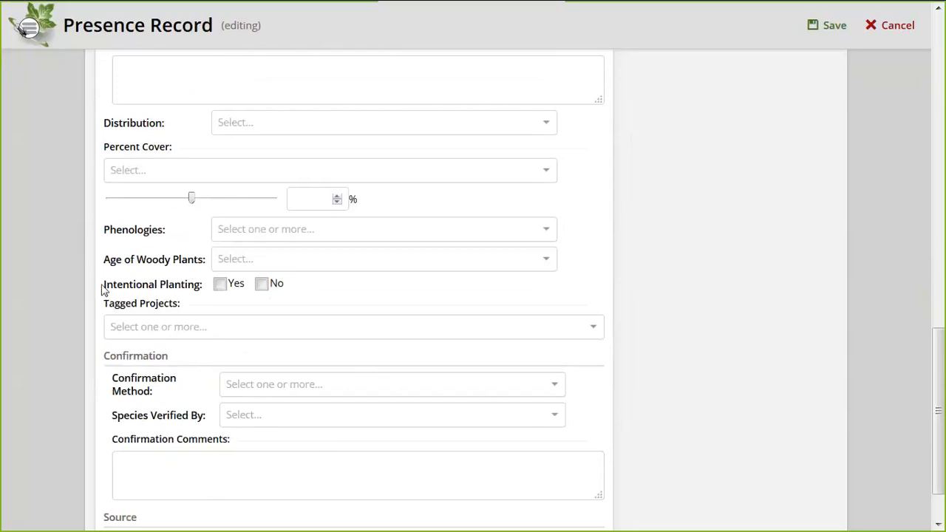
drag(102, 290, 287, 285)
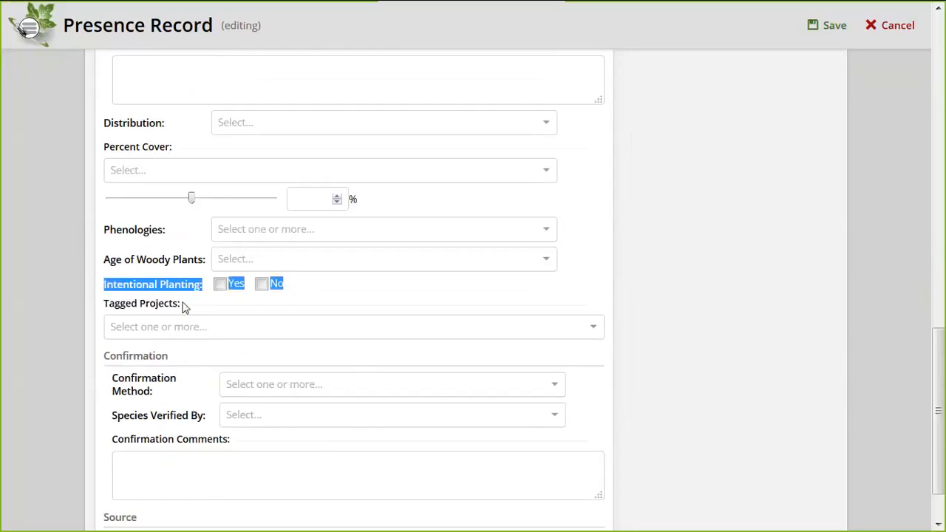
click(164, 287)
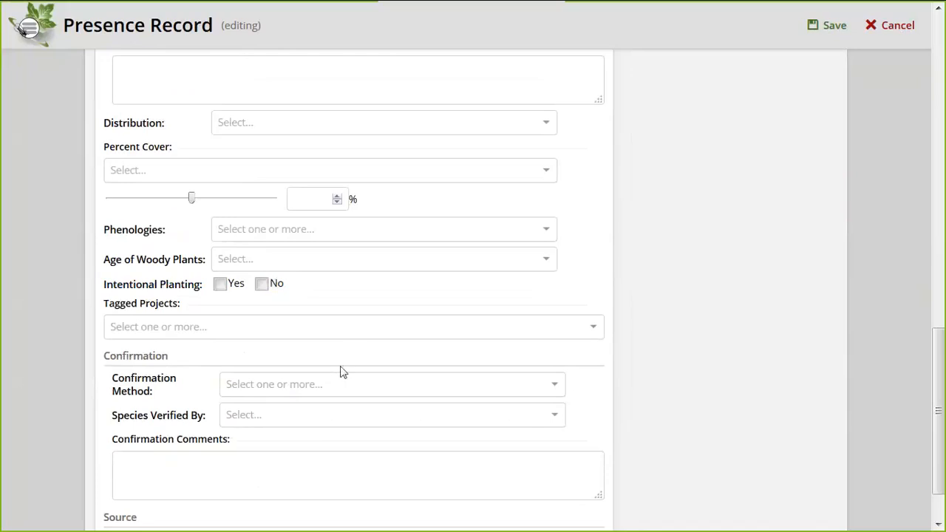
Set Confirmation Method to Photo ID and choose the admin verifier account in Species Verified By
click(283, 386)
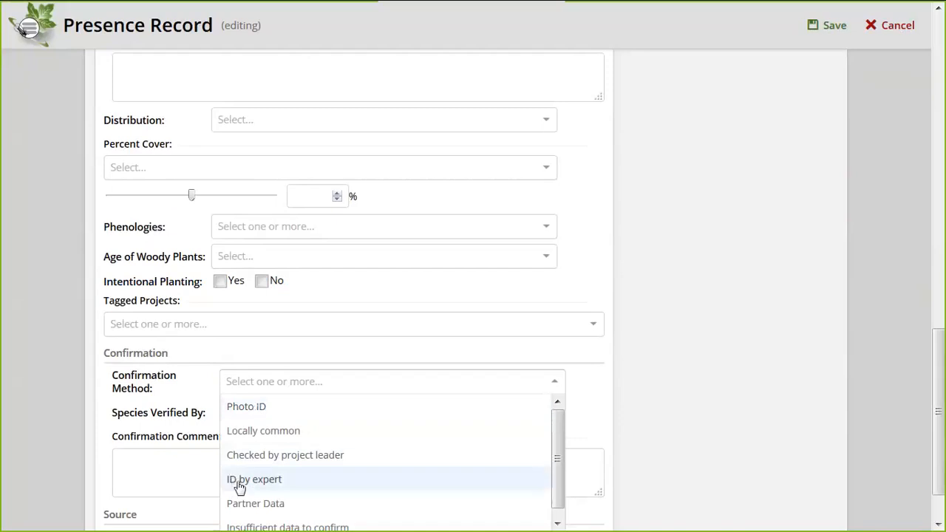
click(238, 409)
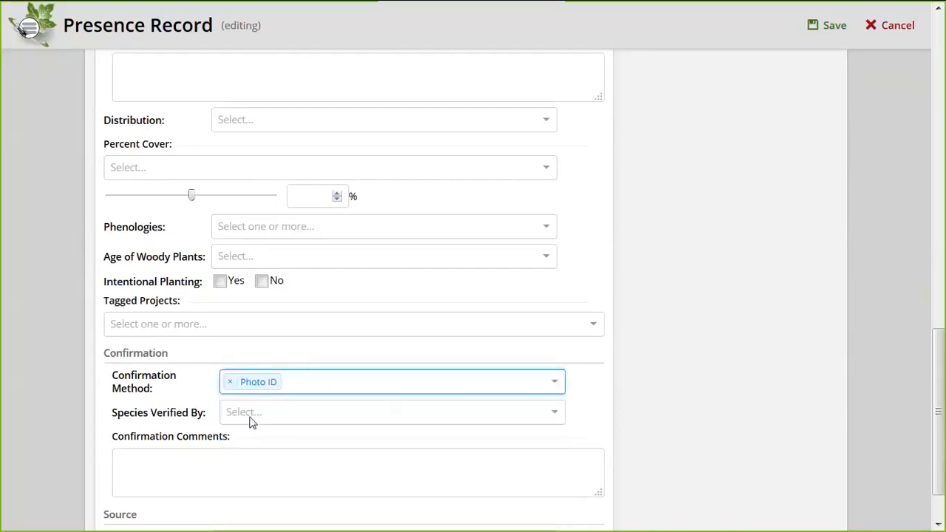
click(250, 417)
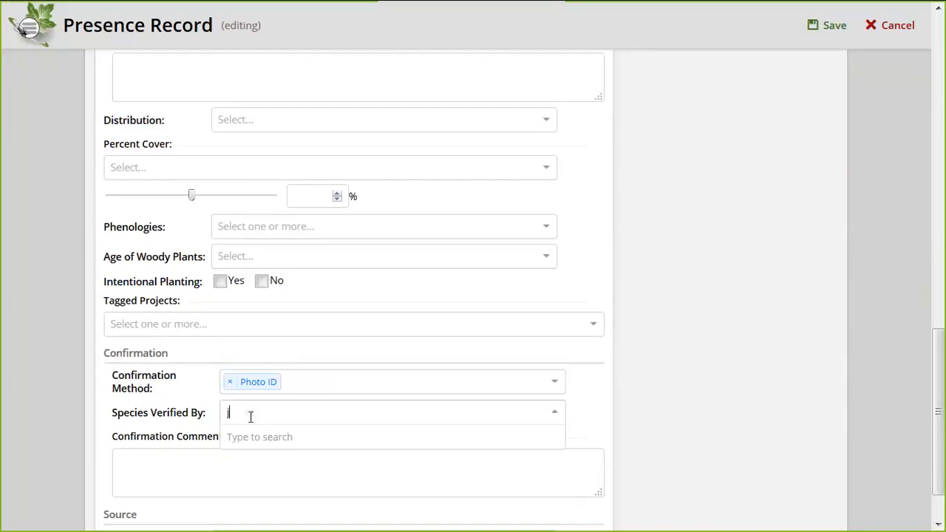
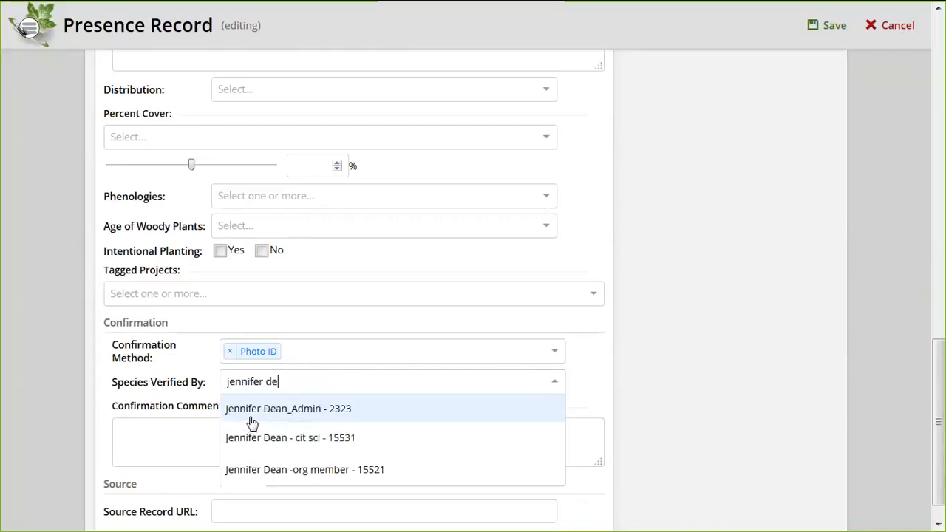
click(253, 420)
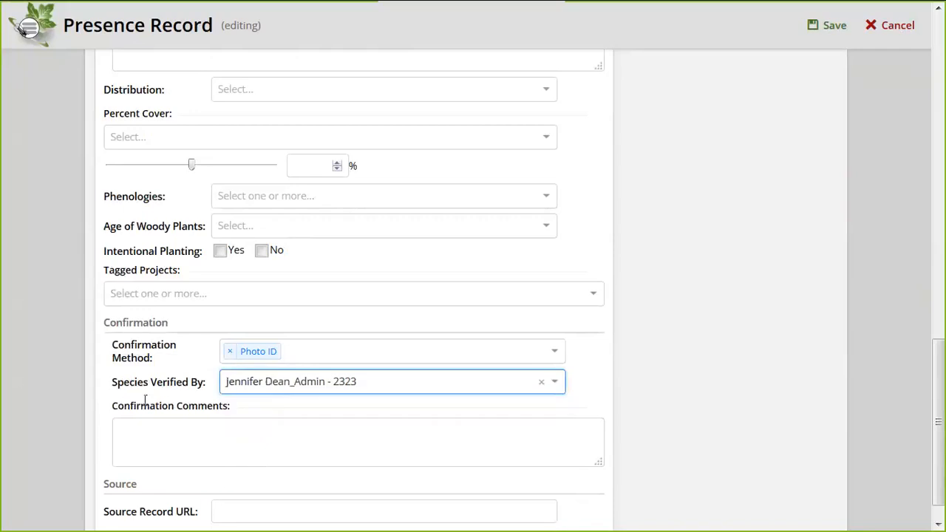
click(193, 439)
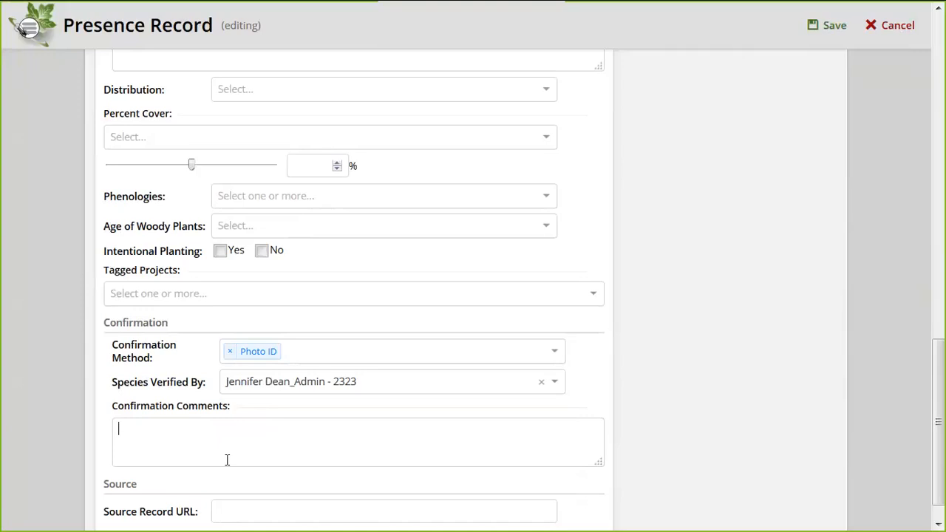
click(207, 444)
Tick Confirmed for the Mugwort sighting and save record #450702
scroll(737, 289, up, 8)
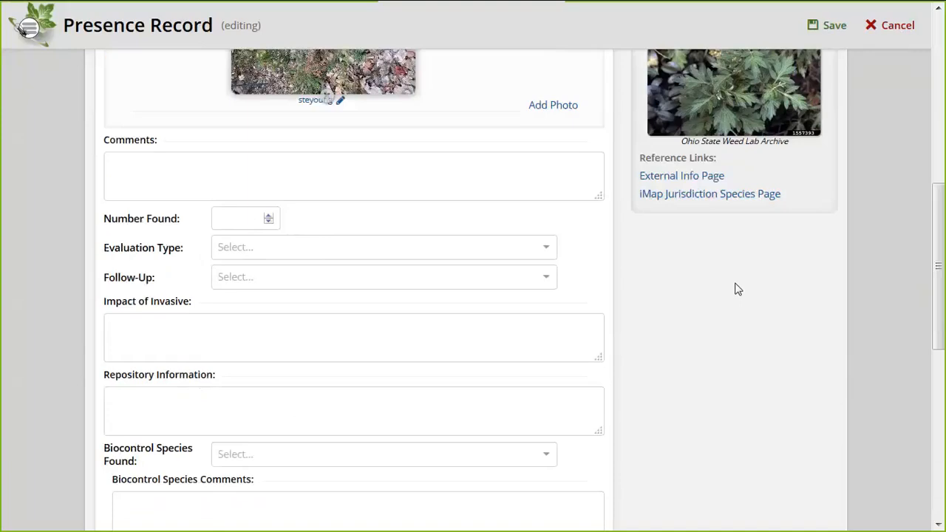
scroll(735, 282, up, 2)
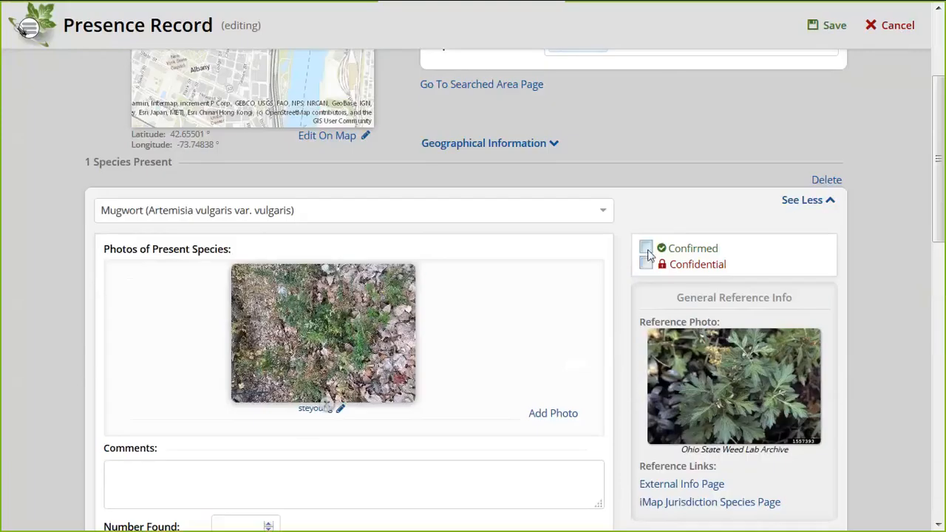
click(646, 248)
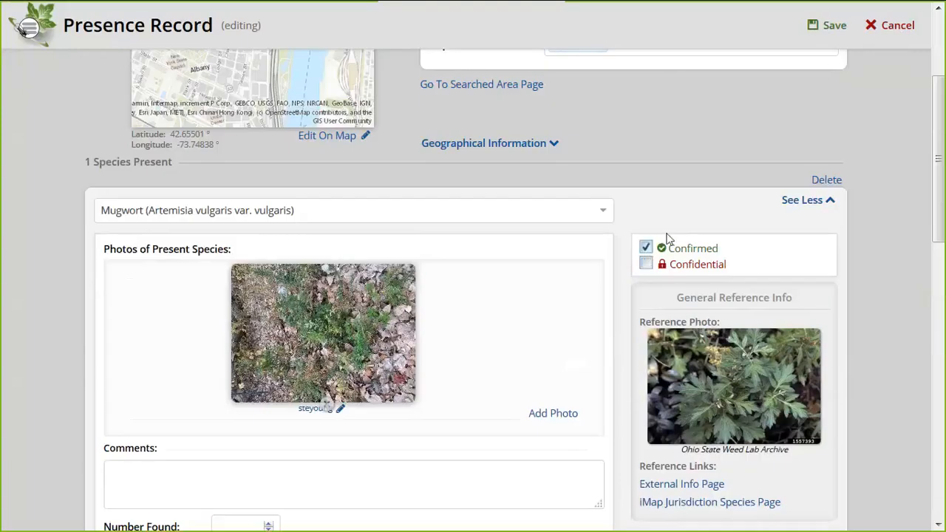
click(829, 27)
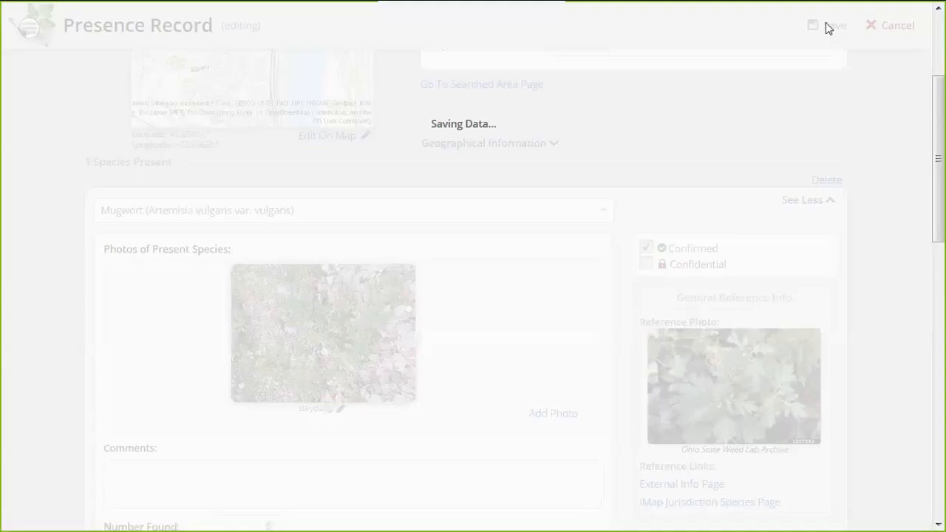
scroll(673, 144, up, 2)
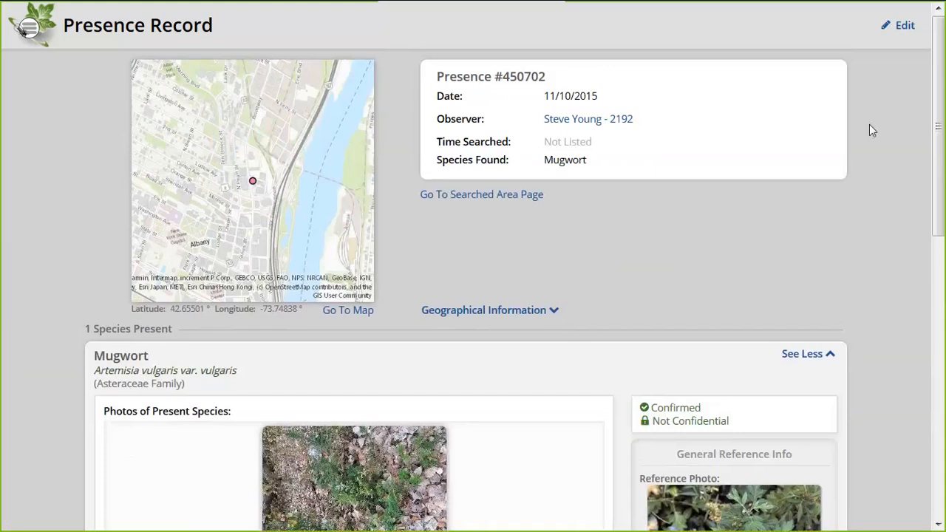
drag(936, 156, 907, 465)
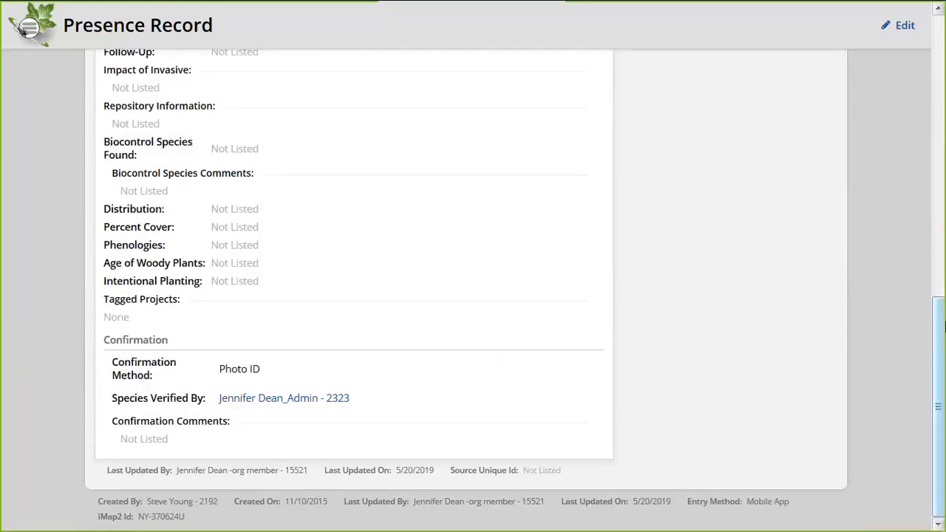
drag(942, 326, 938, 52)
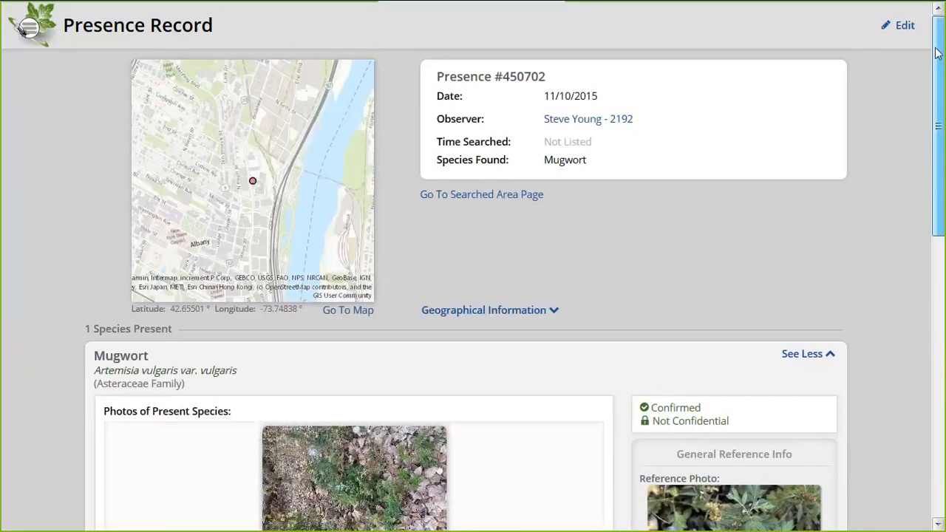
Reopen record #450702 for editing and tag it with the NYNHP iMap3 testing project
click(901, 28)
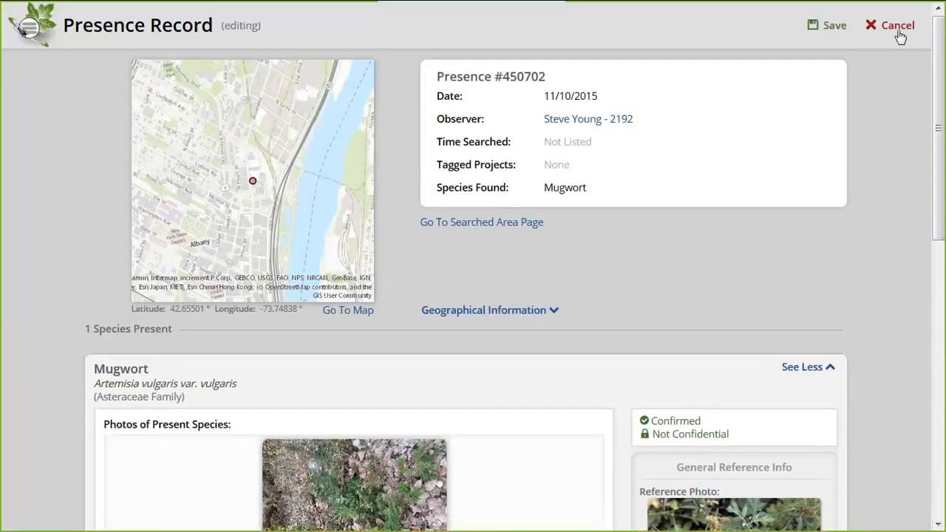
scroll(840, 176, down, 6)
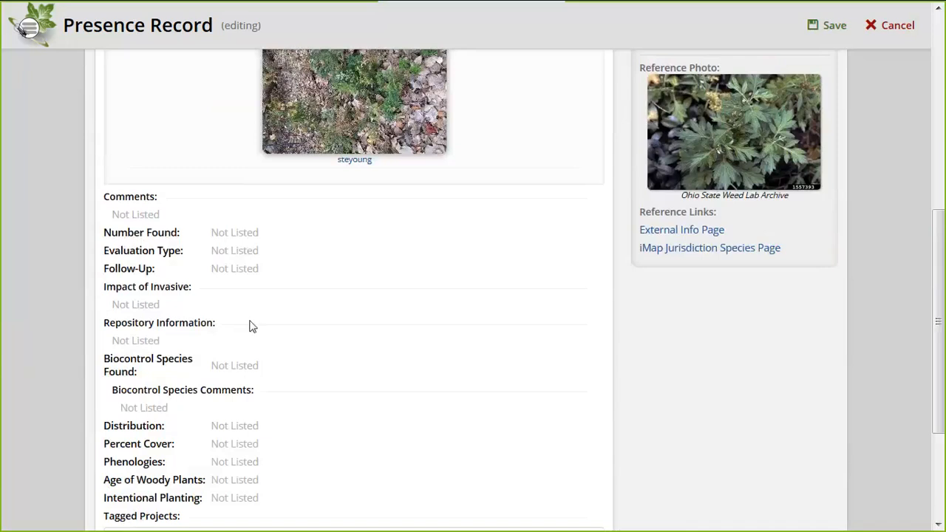
scroll(330, 356, up, 1)
scroll(330, 356, down, 2)
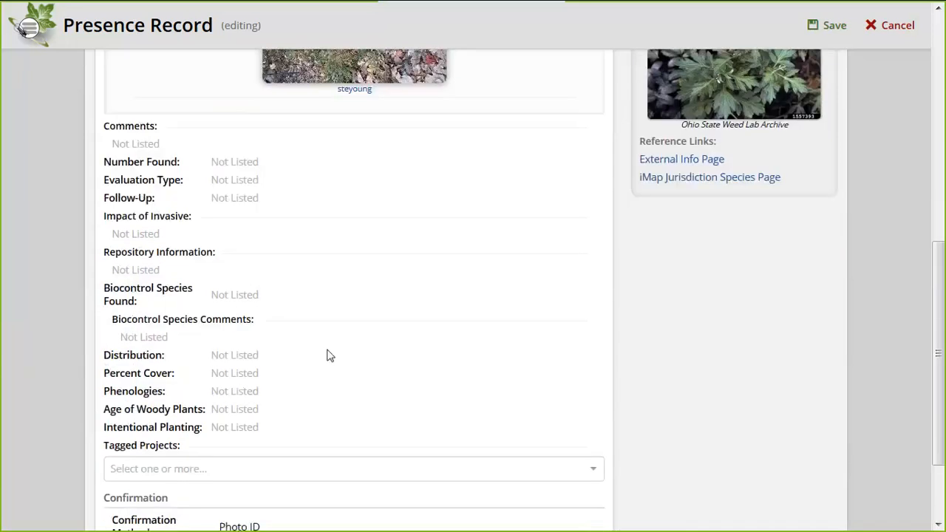
scroll(330, 357, down, 2)
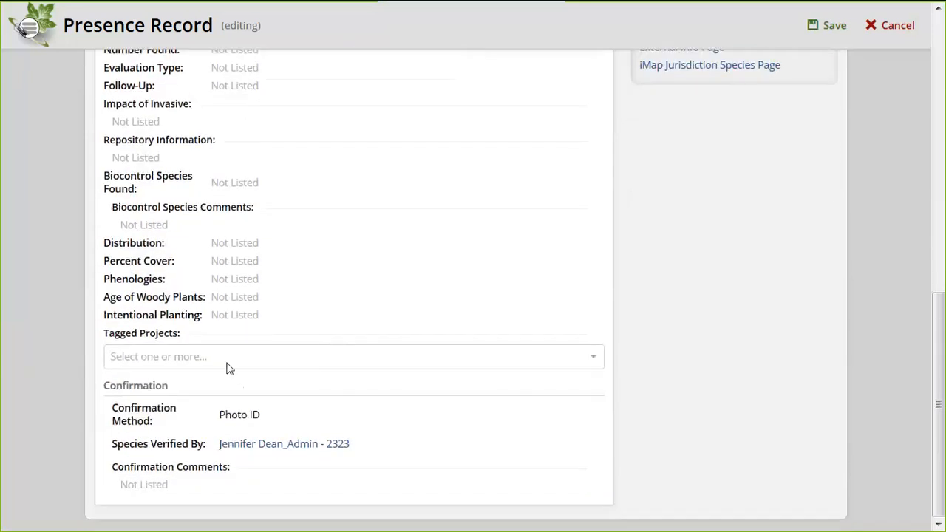
click(227, 362)
click(179, 396)
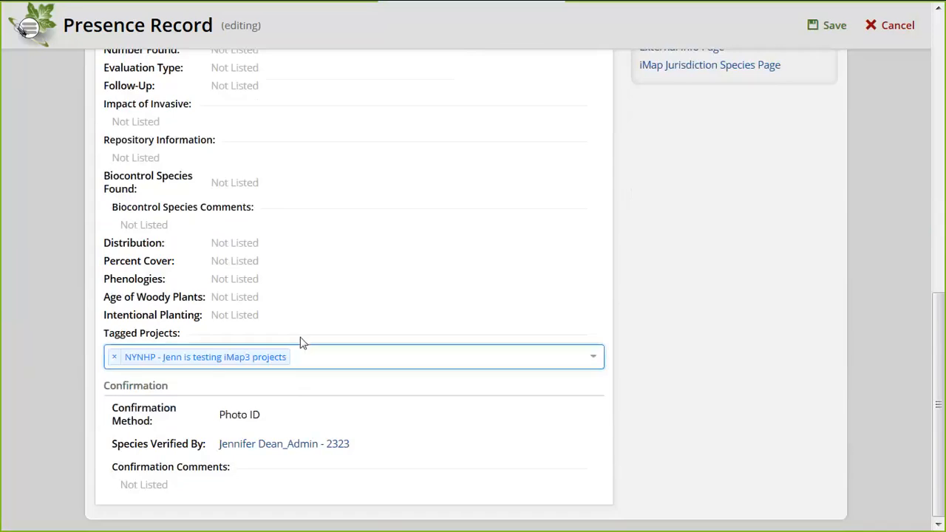
click(347, 327)
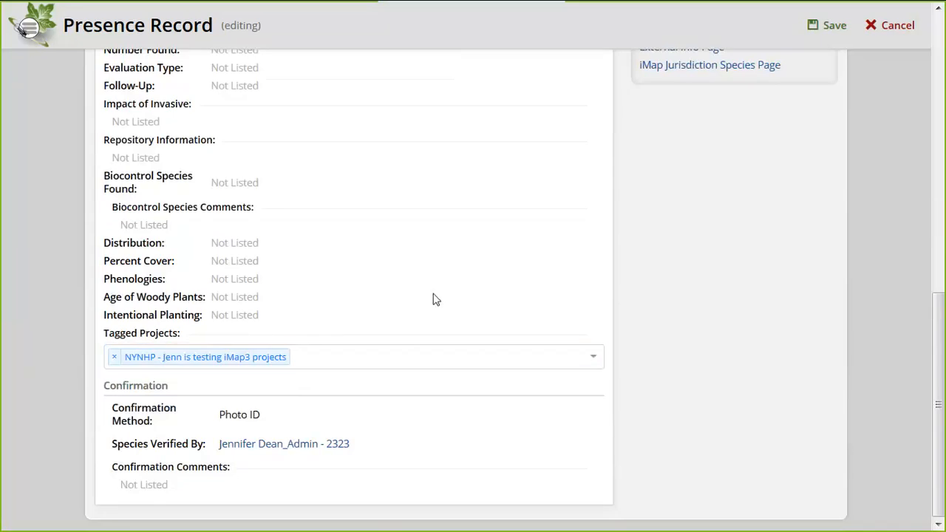
scroll(434, 298, up, 7)
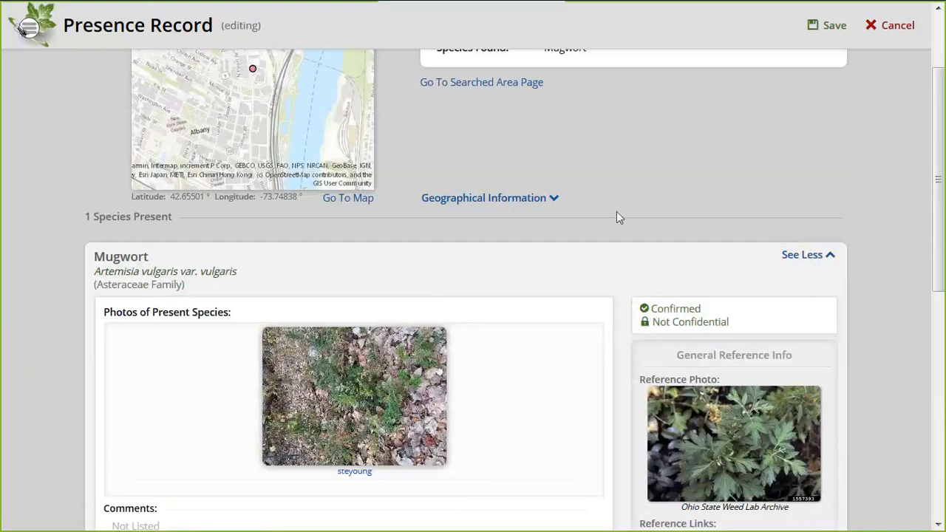
scroll(617, 212, up, 1)
scroll(617, 211, up, 3)
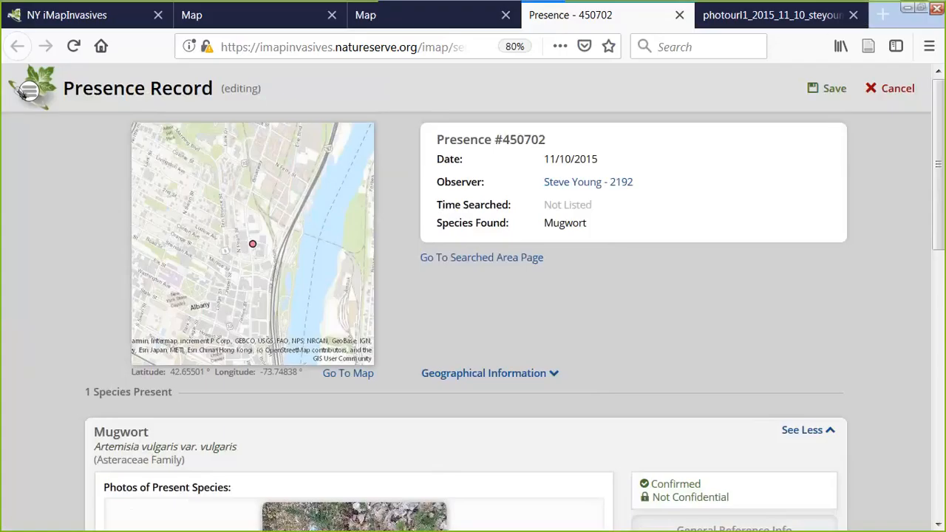
Cancel the edit and confirm discarding the unsaved NYNHP project tag
click(898, 90)
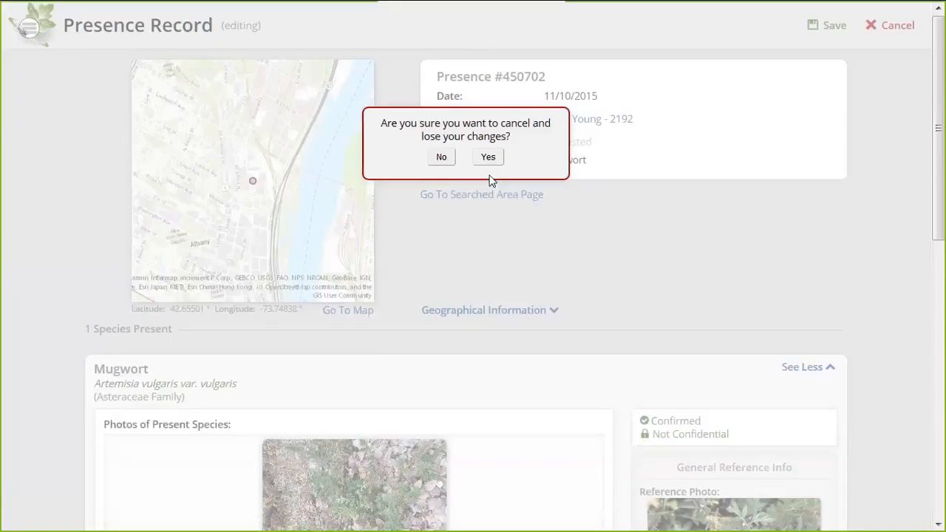
click(488, 157)
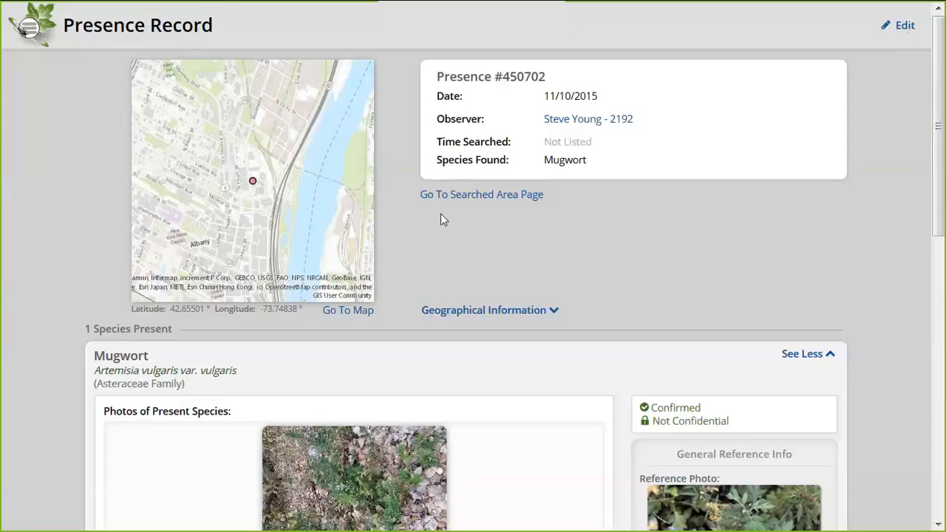
Return to the full-size map and bring Washington Park with Honeysuckle record 531975 into view
click(32, 35)
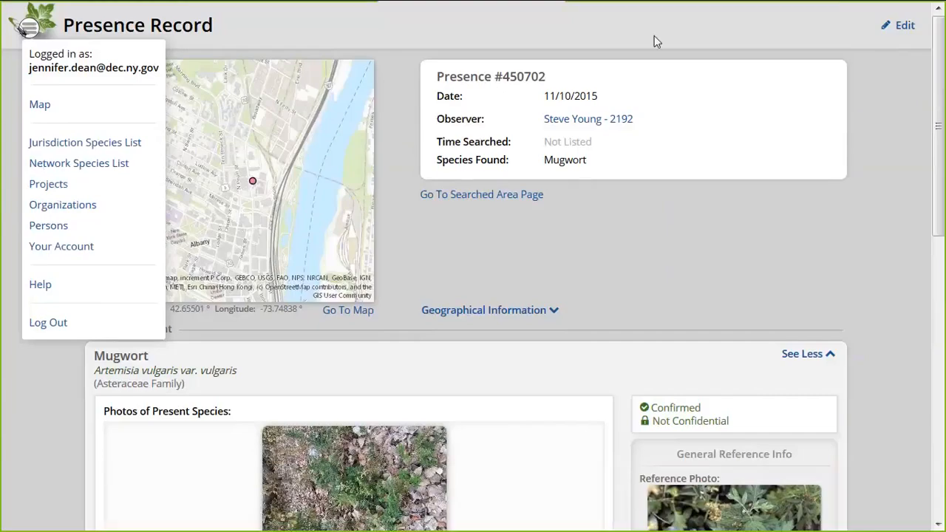
mouse_move(646, 4)
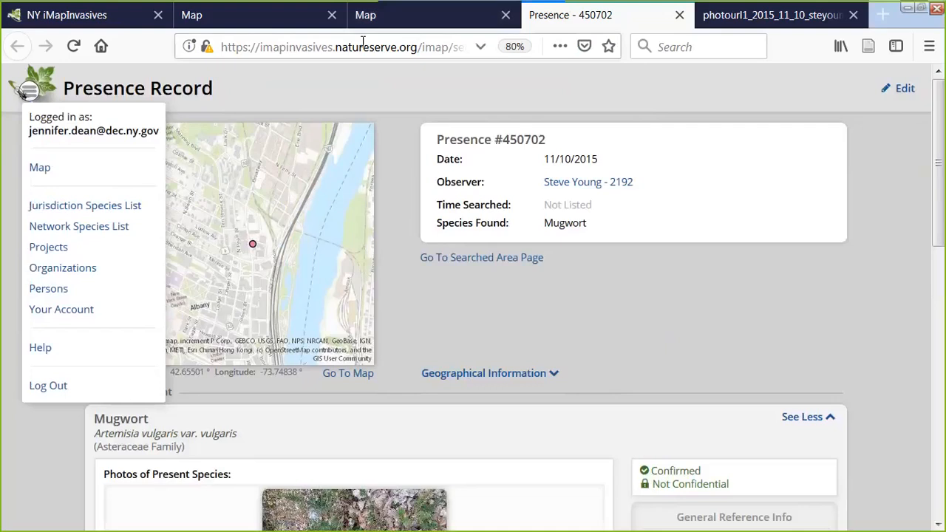
click(362, 18)
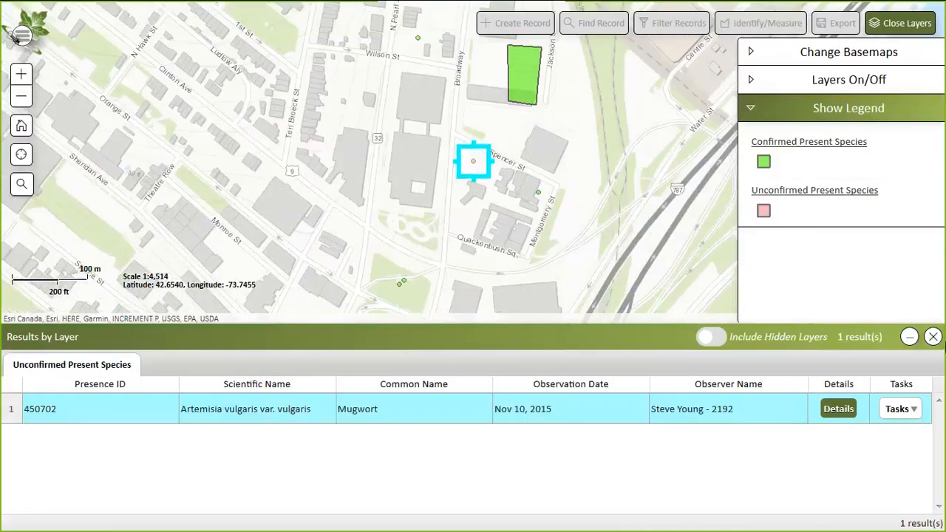
click(933, 336)
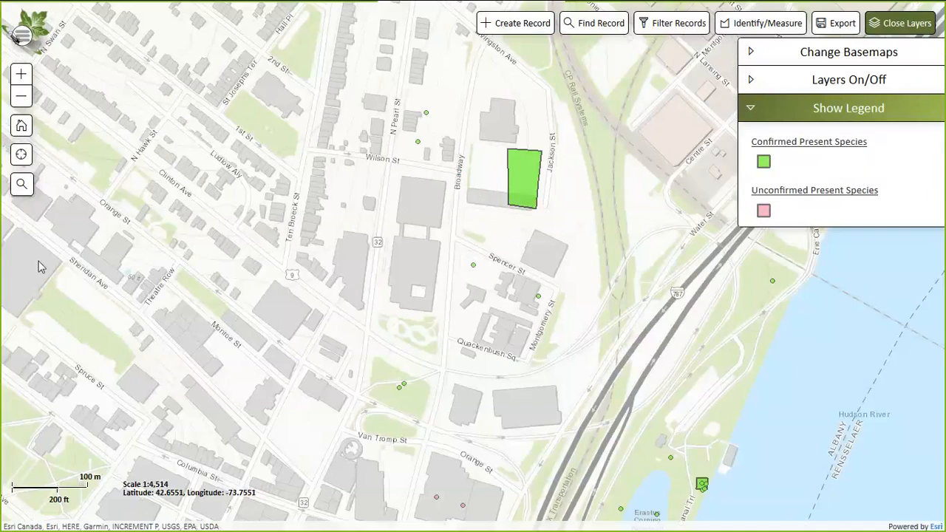
click(20, 102)
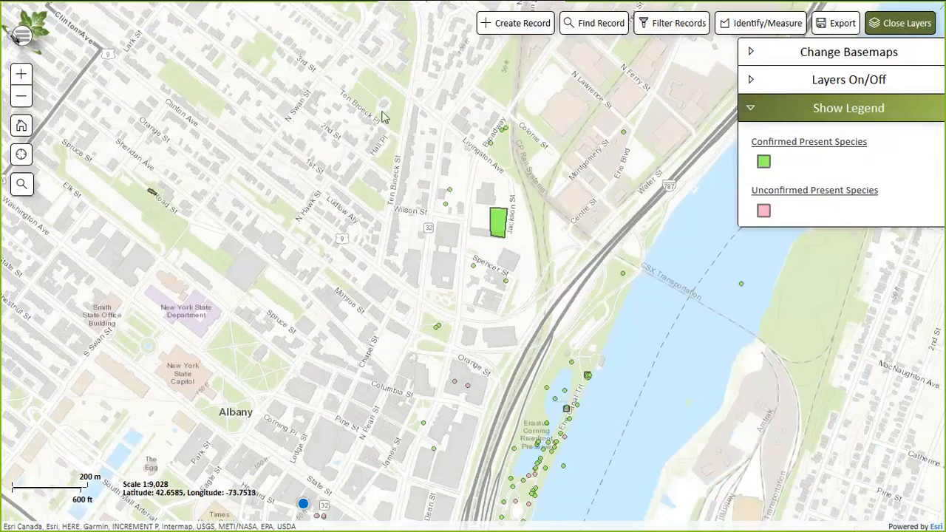
drag(396, 105, 377, 191)
drag(466, 94, 512, 52)
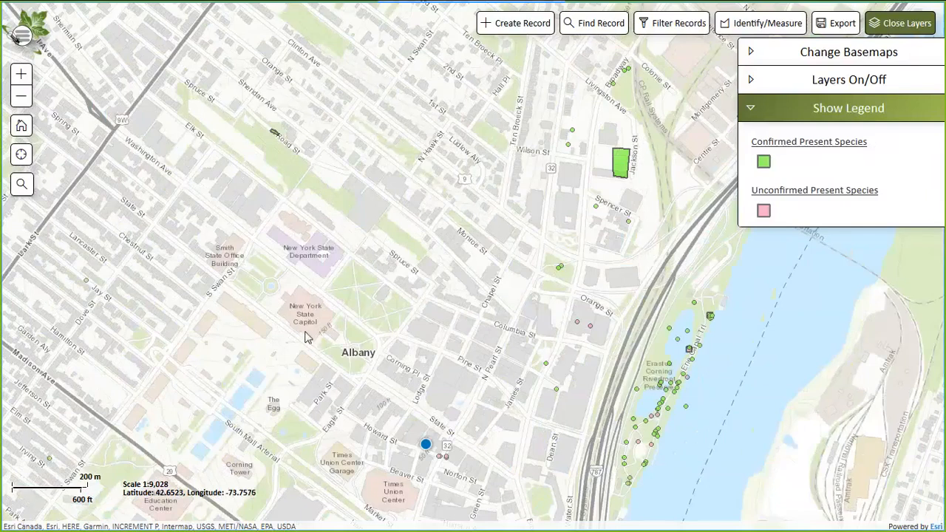
drag(333, 310, 463, 268)
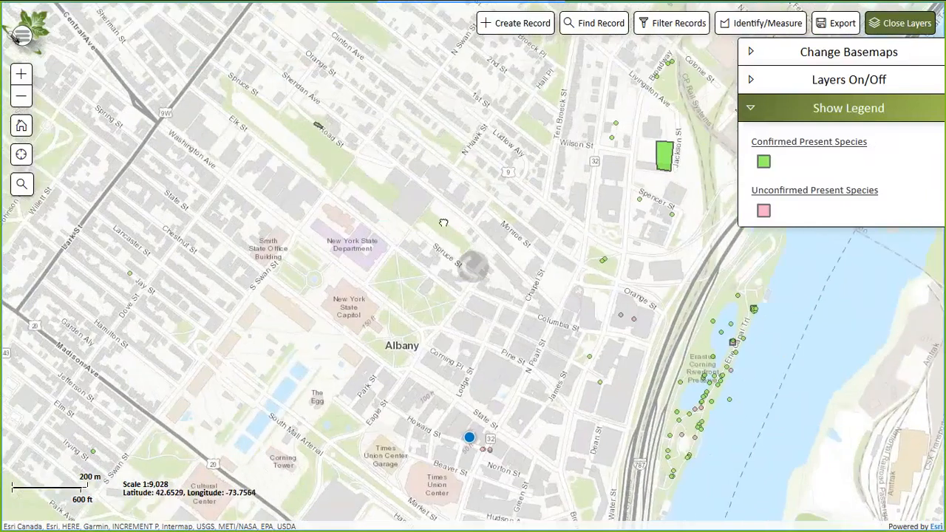
drag(90, 170, 422, 308)
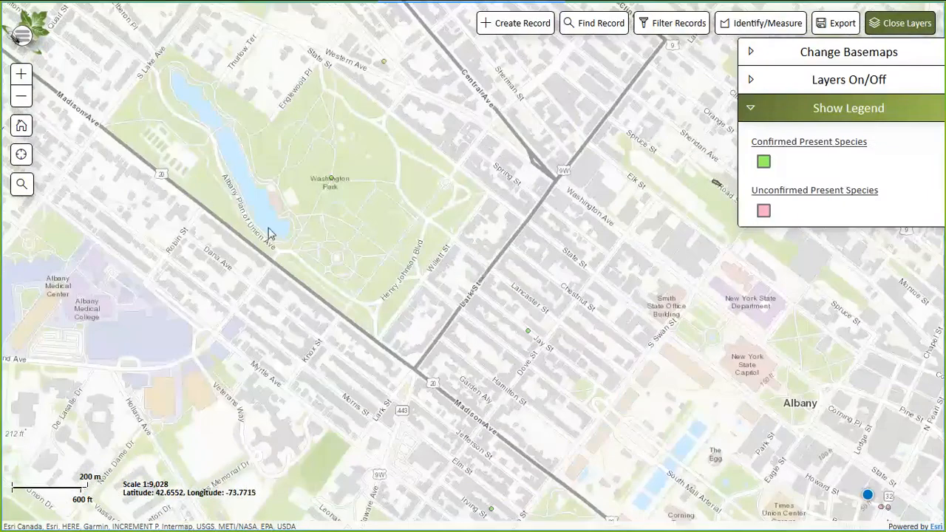
drag(266, 182, 312, 190)
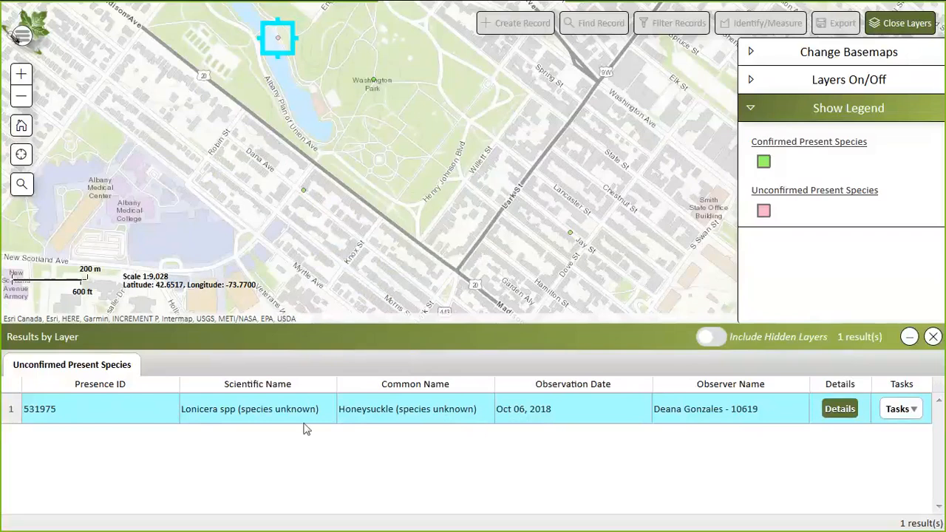
Open Honeysuckle record 531975's details and expand its species card
click(840, 411)
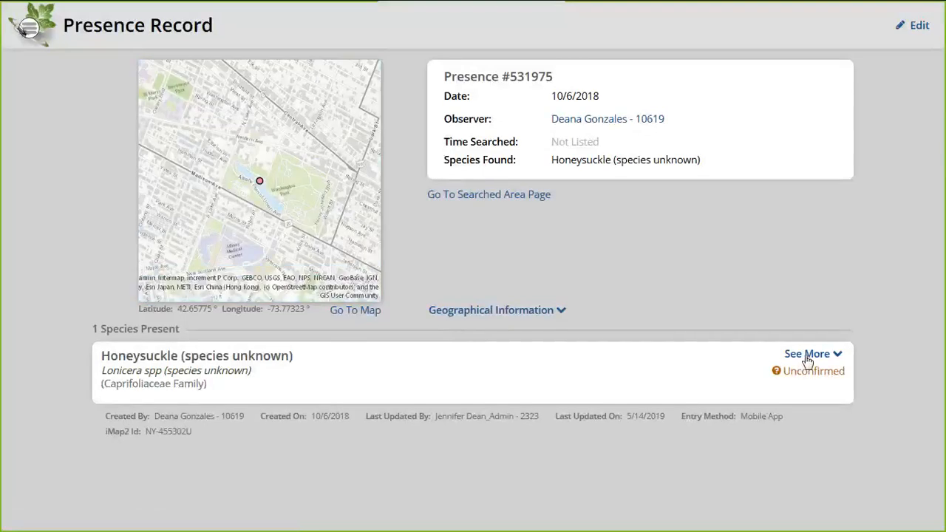
click(806, 356)
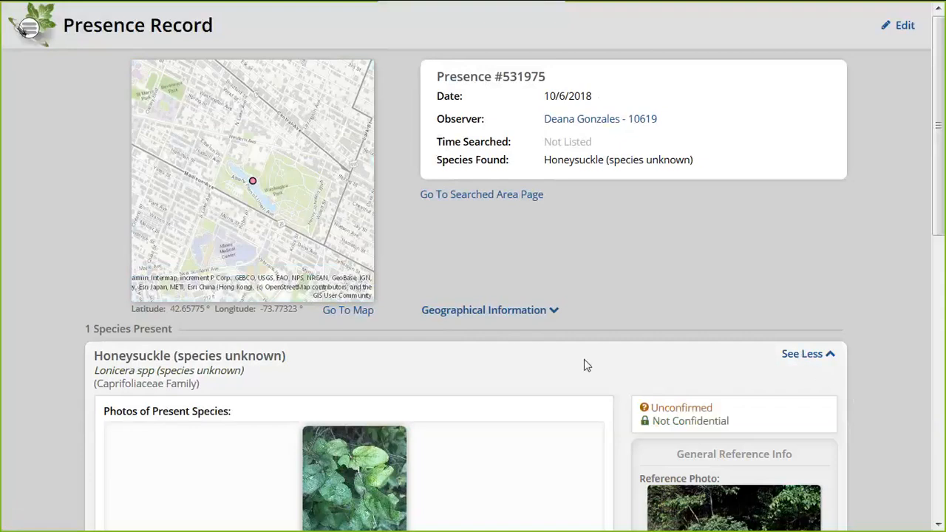
scroll(586, 363, down, 3)
scroll(585, 364, up, 1)
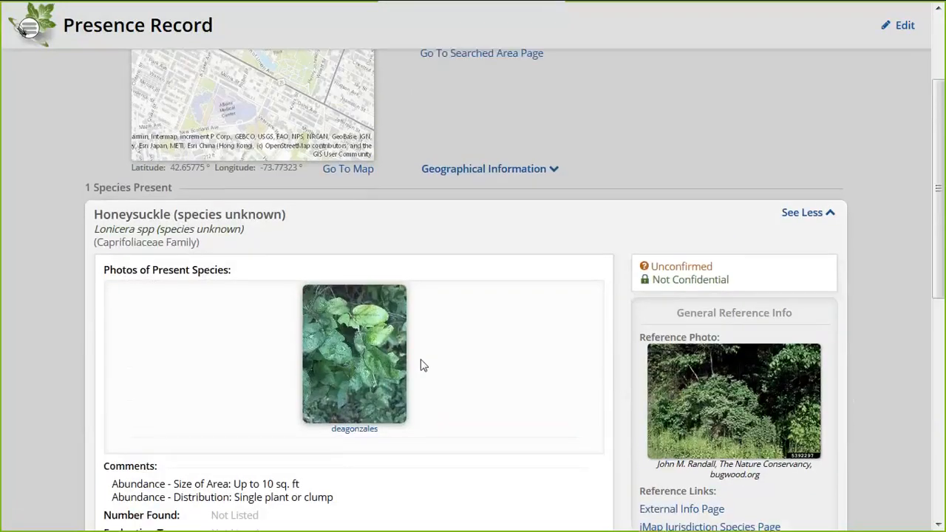
Open the species photo full-size in a new tab and inspect it full-screen
click(379, 362)
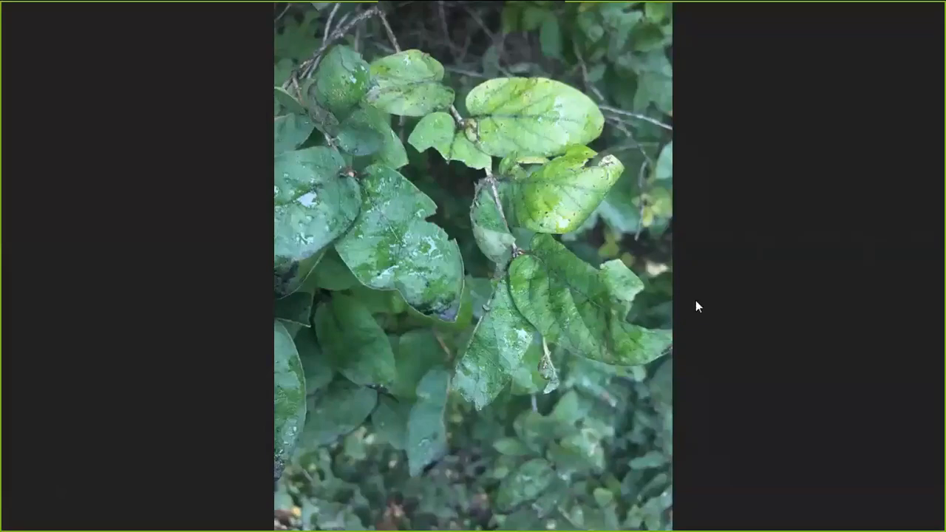
key(F11)
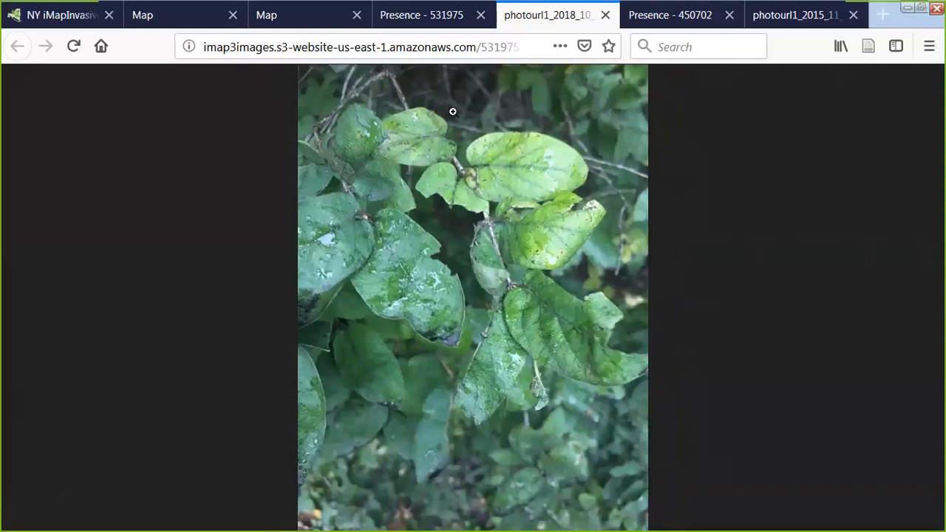
key(F11)
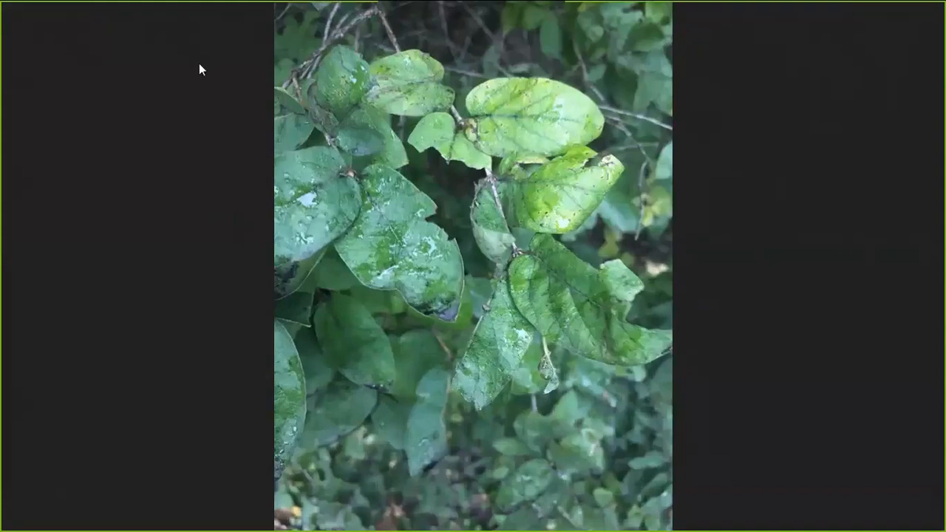
key(F11)
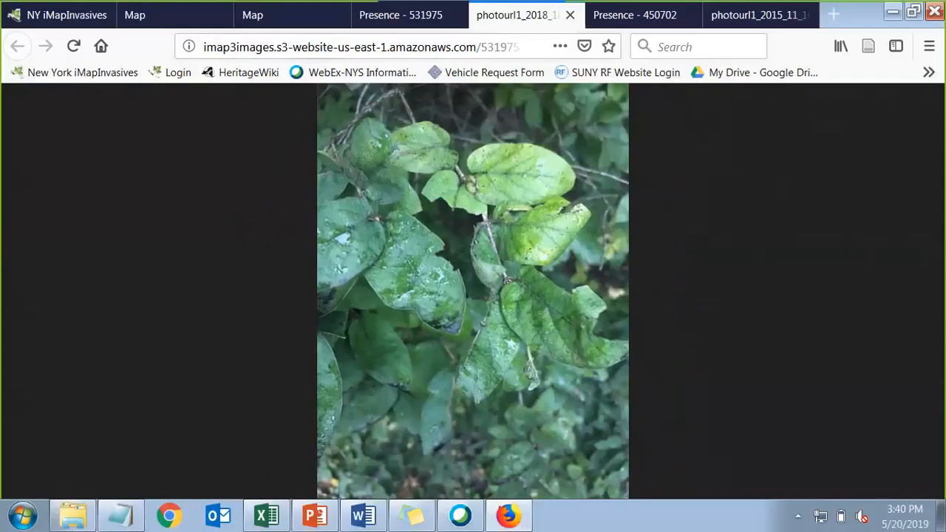
Go back to presence record 531975 and put it into editing
click(367, 18)
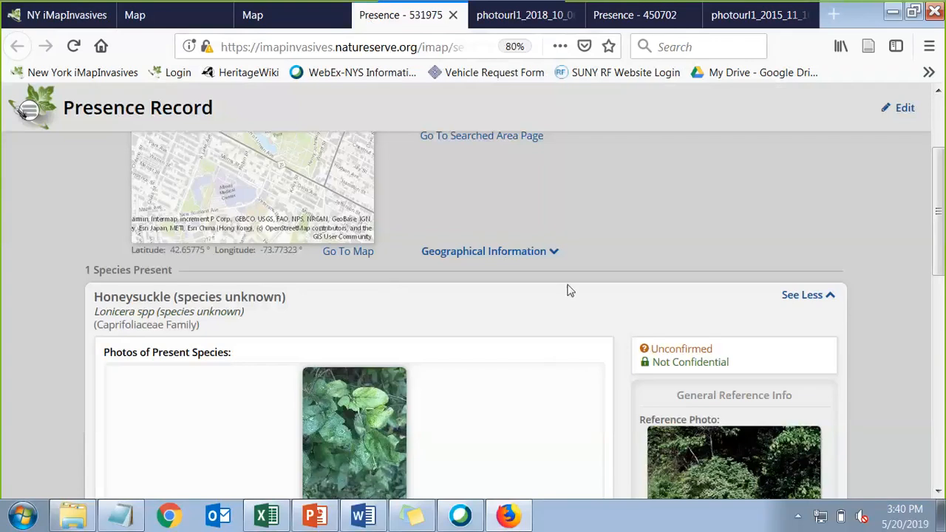
scroll(599, 265, down, 1)
scroll(599, 265, down, 2)
scroll(598, 264, up, 5)
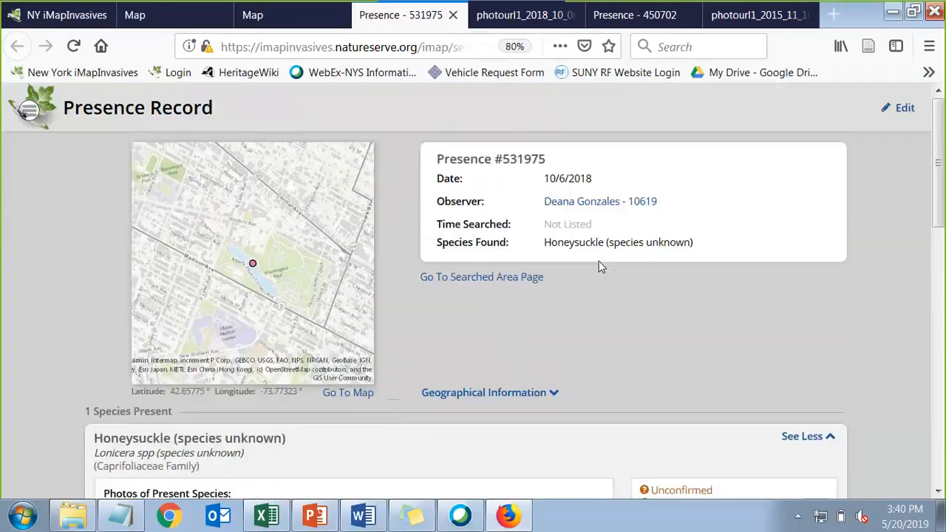
click(905, 110)
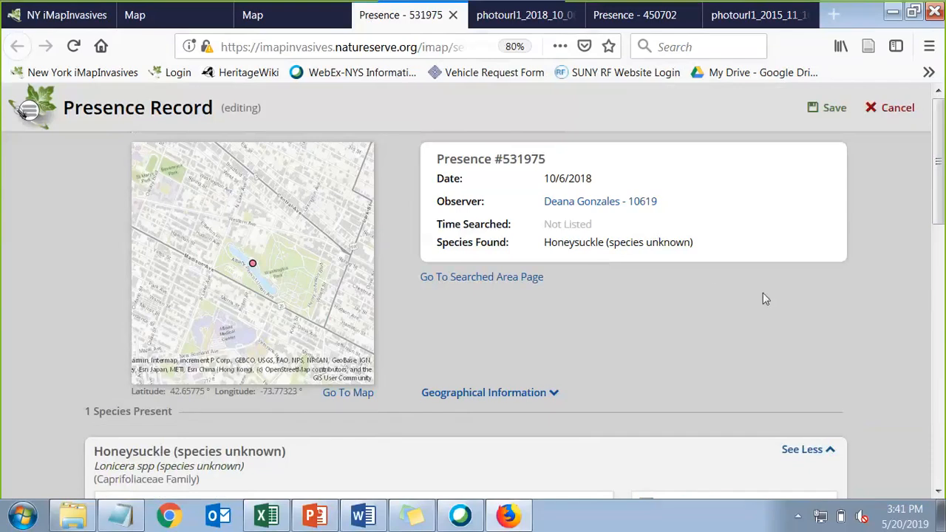
scroll(714, 291, down, 3)
scroll(714, 292, down, 1)
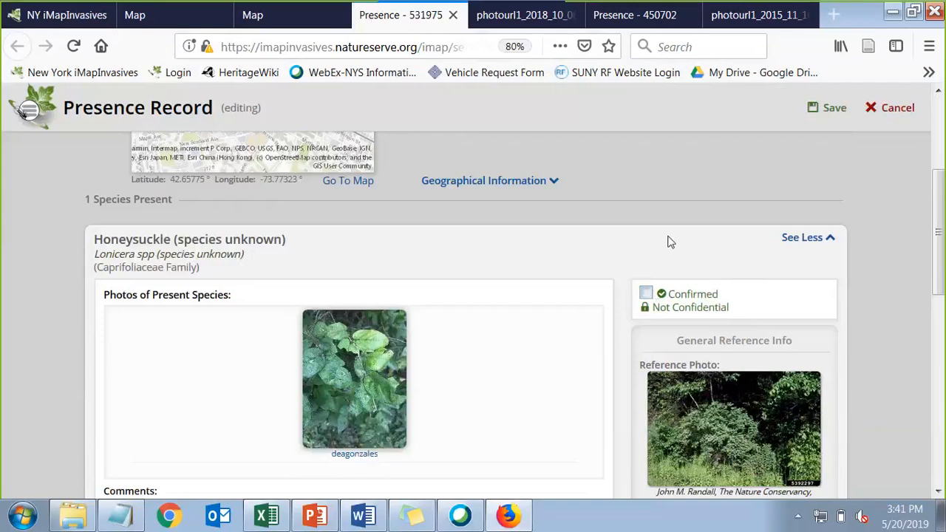
scroll(498, 336, down, 7)
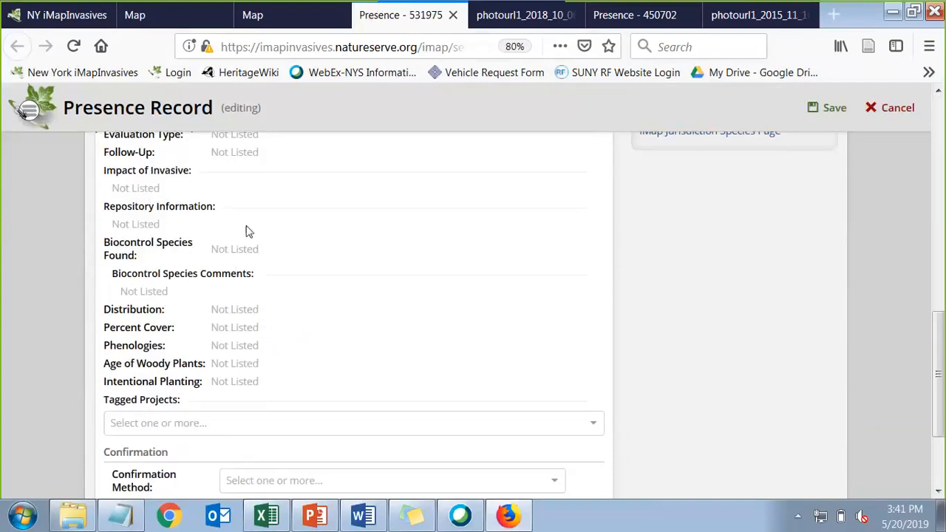
scroll(244, 246, up, 1)
scroll(244, 245, up, 1)
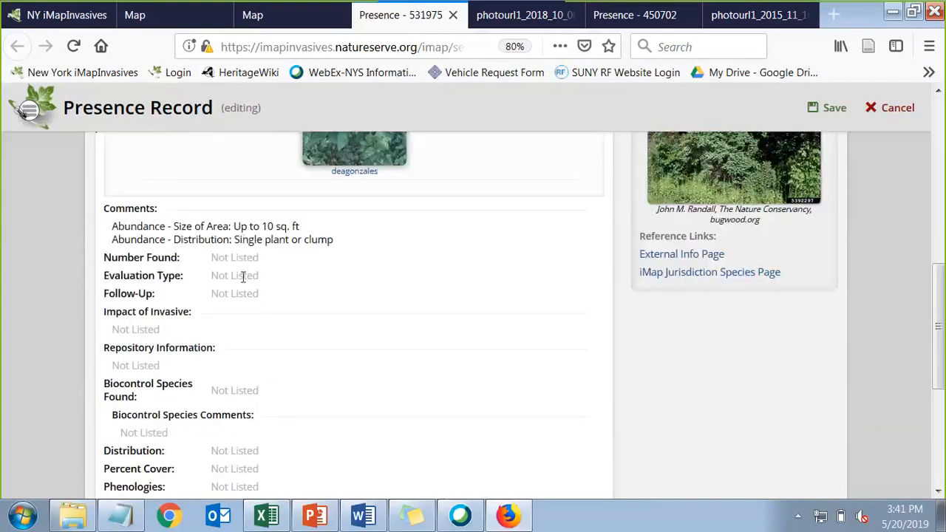
scroll(247, 291, down, 2)
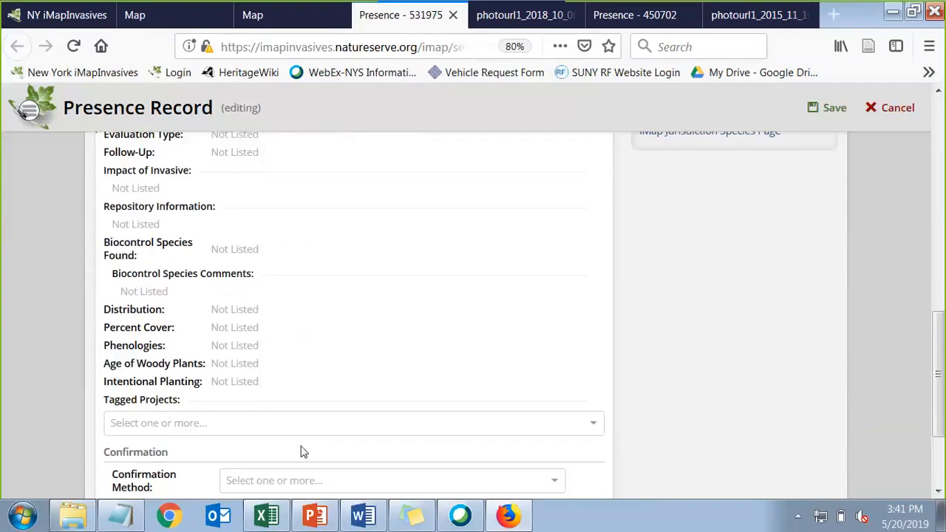
scroll(302, 449, down, 2)
Set Confirmation Method to Photo ID and choose the admin verifier account in Species Verified By
click(282, 343)
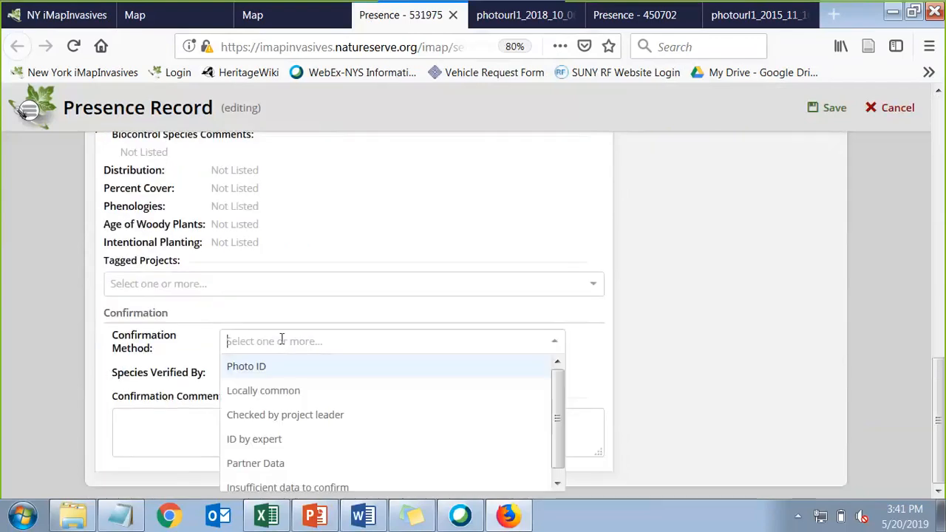
click(266, 366)
click(266, 371)
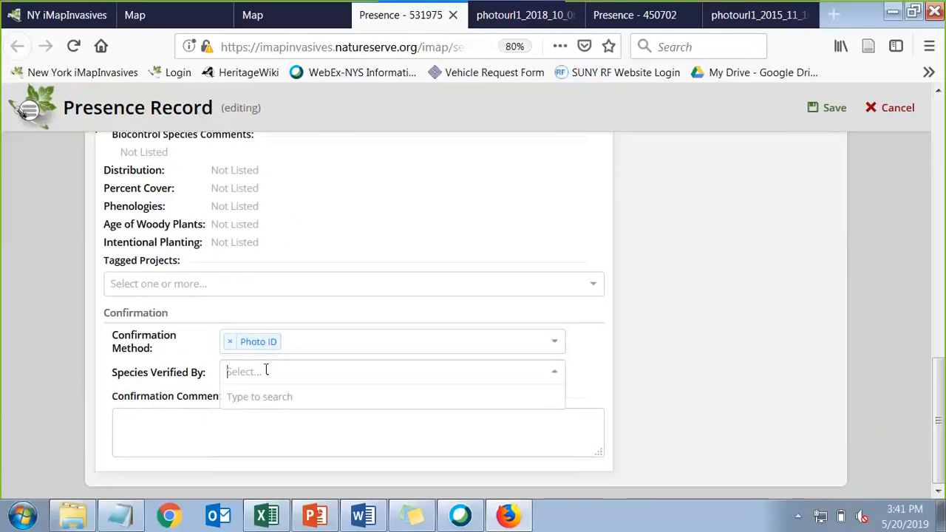
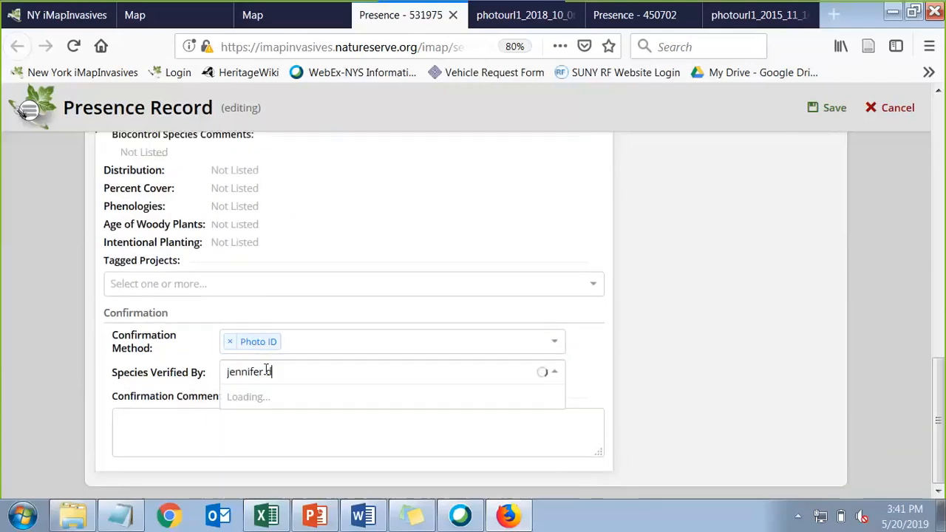
click(283, 399)
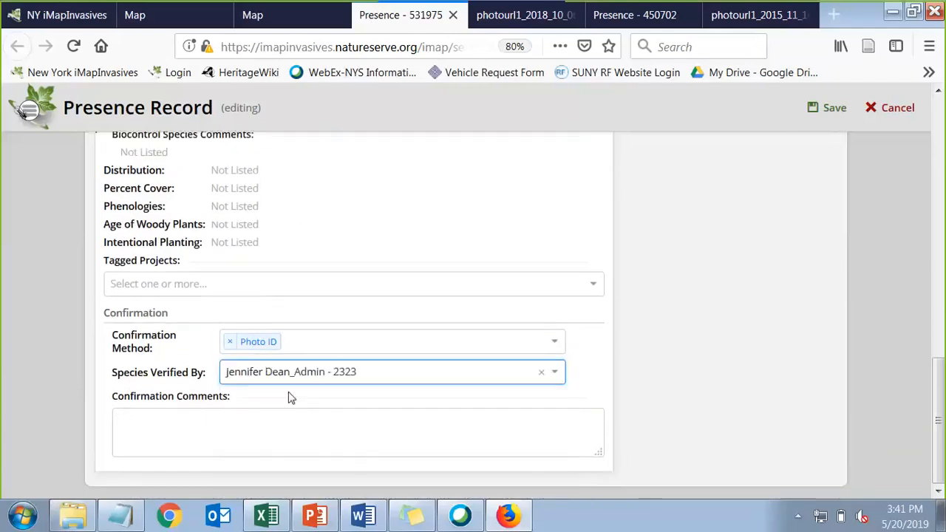
click(332, 430)
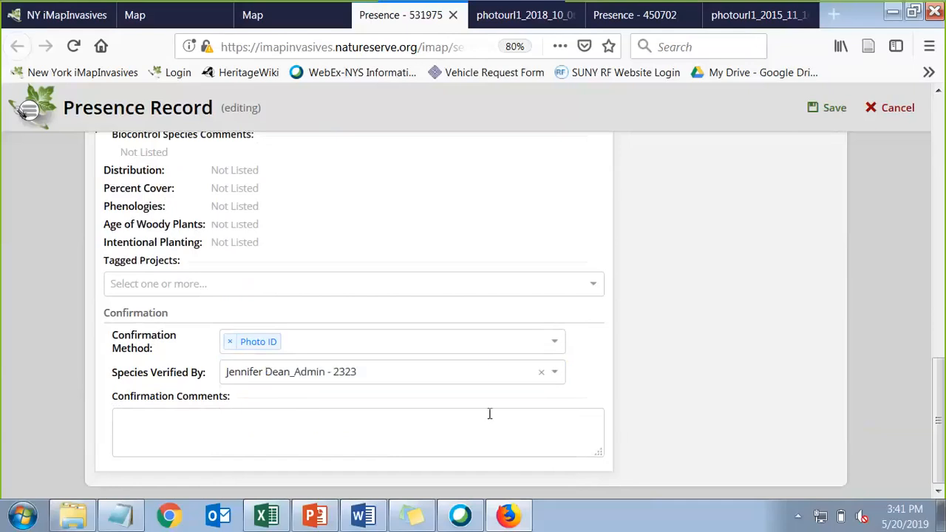
Mark the Honeysuckle presence as Confirmed and save the record
scroll(442, 447, up, 5)
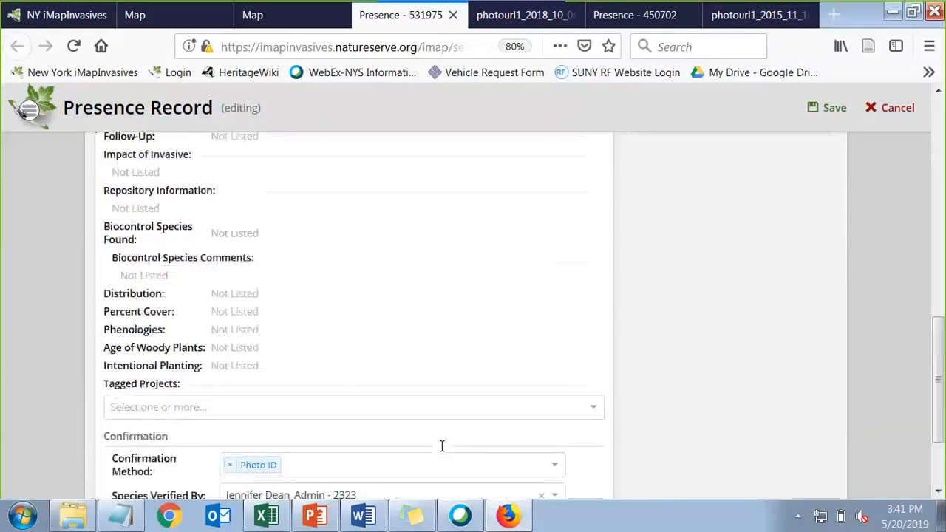
scroll(441, 451, up, 3)
scroll(442, 451, up, 3)
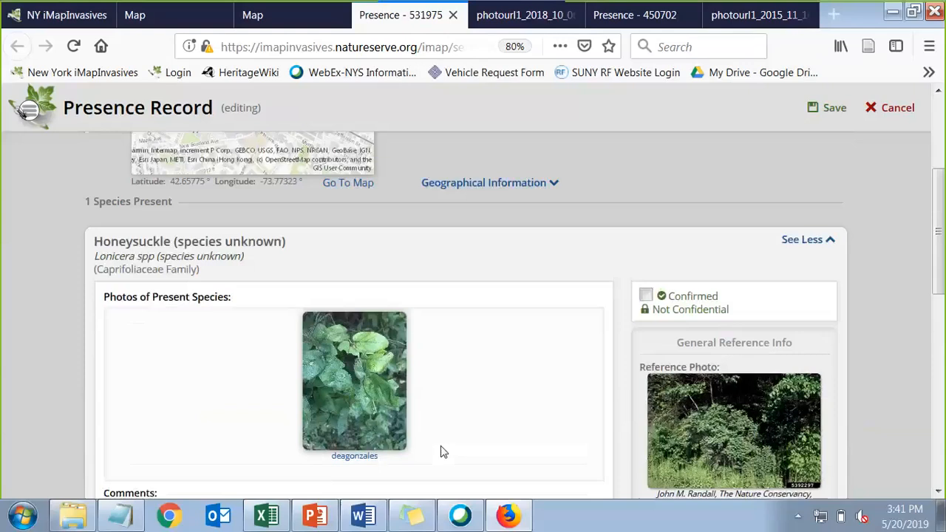
click(647, 297)
scroll(733, 266, up, 3)
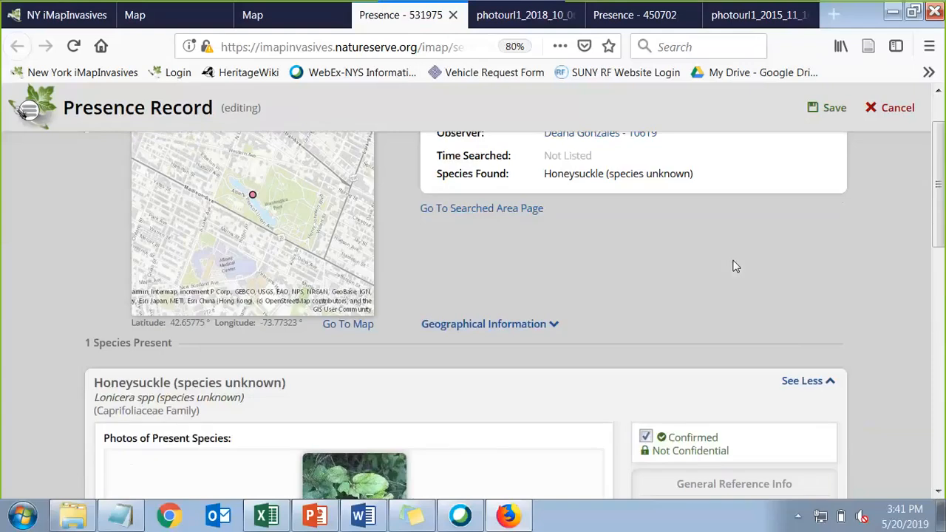
click(834, 111)
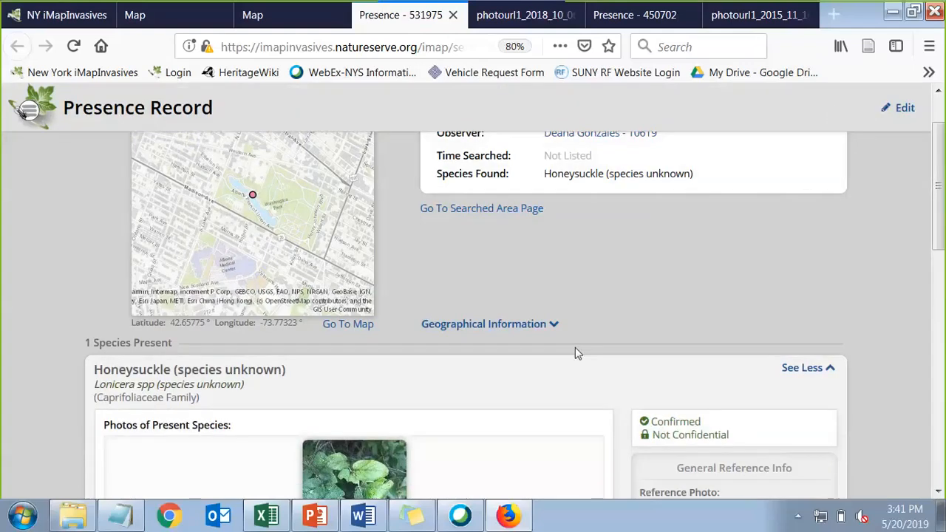
scroll(501, 387, down, 2)
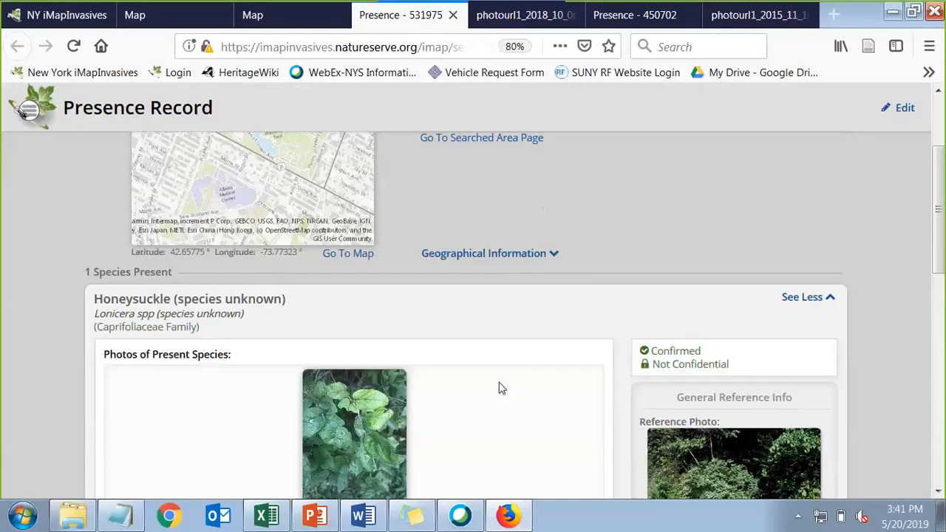
scroll(499, 385, down, 12)
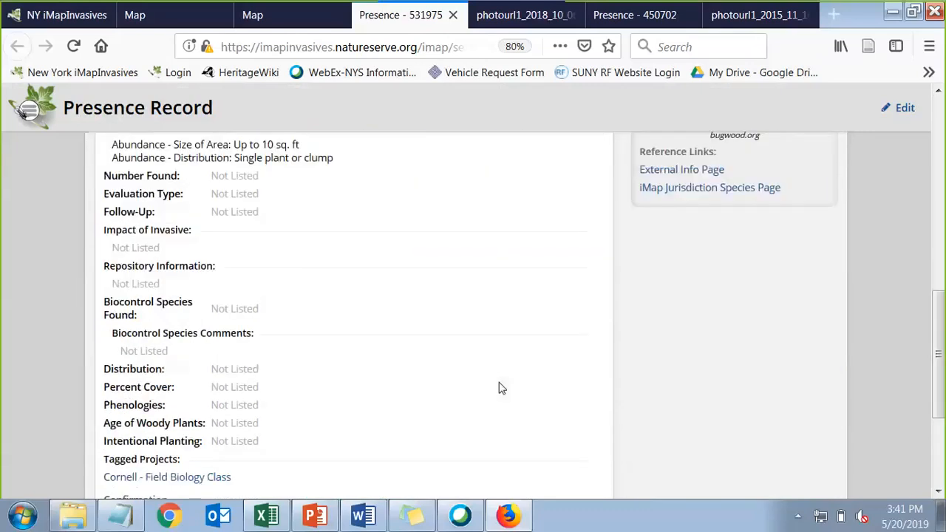
scroll(499, 387, down, 4)
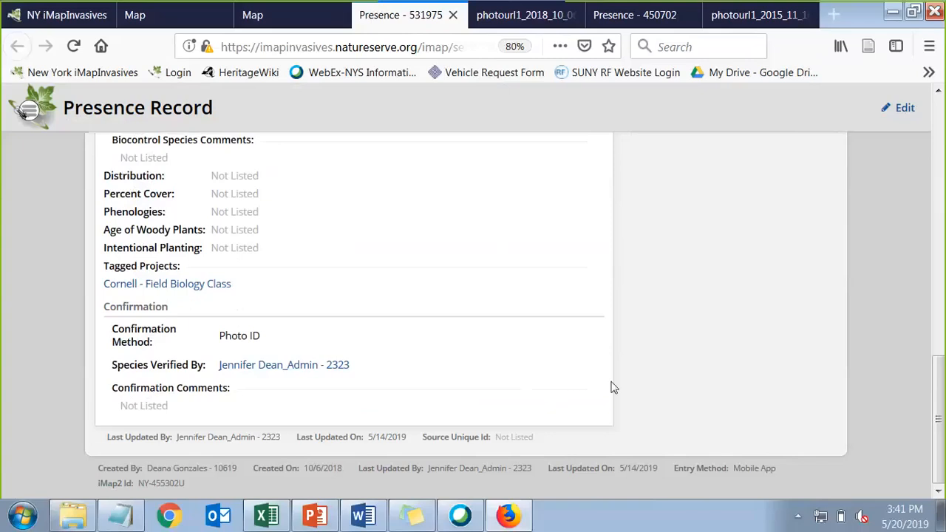
scroll(612, 388, up, 15)
scroll(612, 387, up, 3)
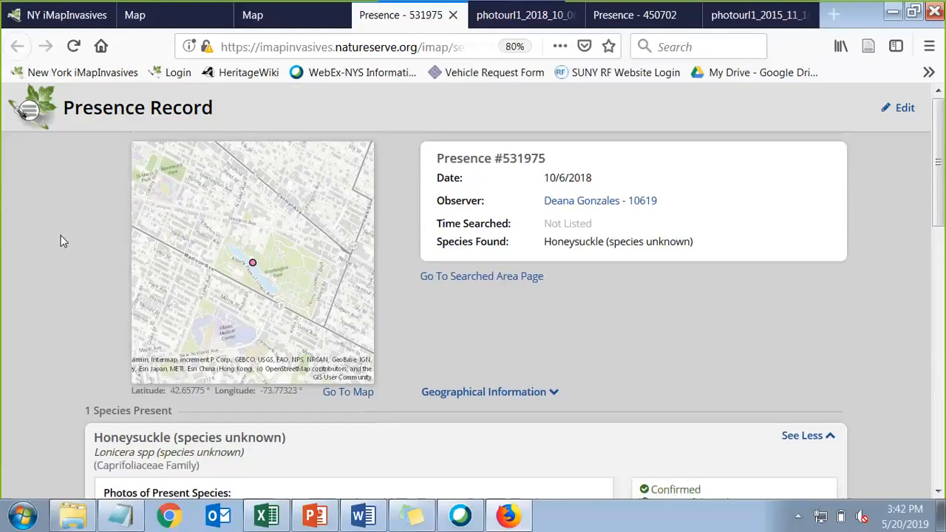
scroll(62, 237, down, 3)
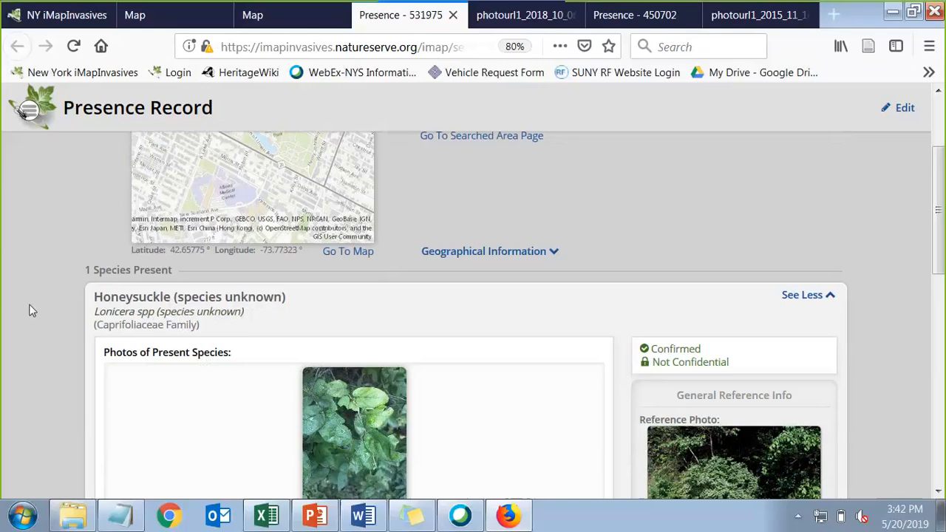
scroll(30, 311, down, 2)
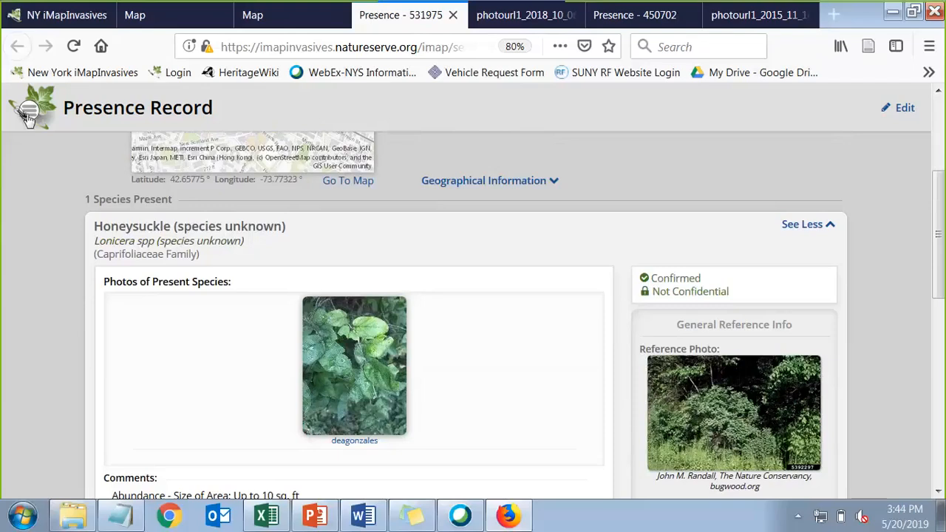
Leave presence record 531975 and return to the Map page via the main menu
click(28, 113)
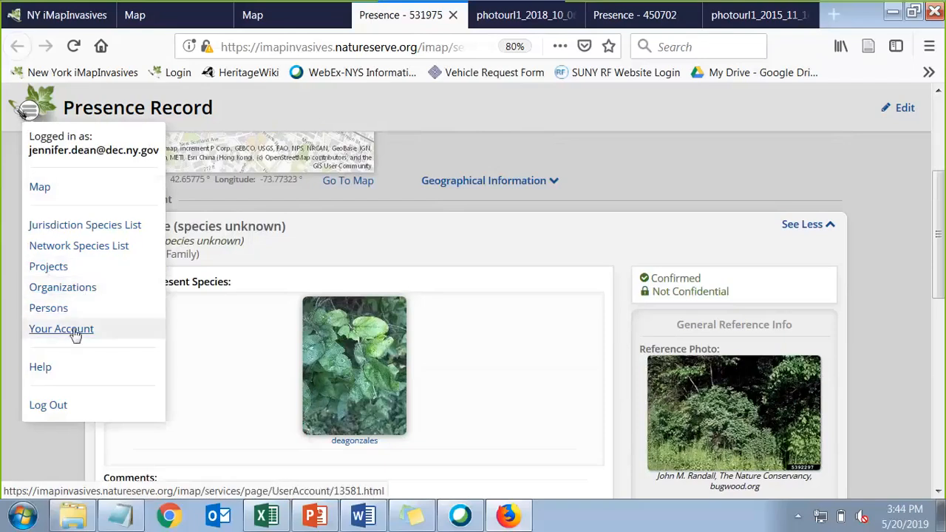
click(39, 188)
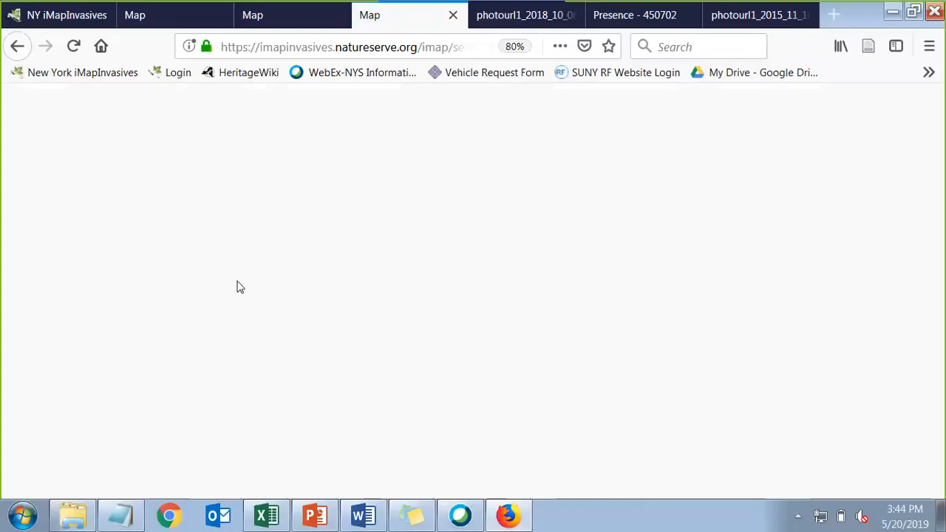